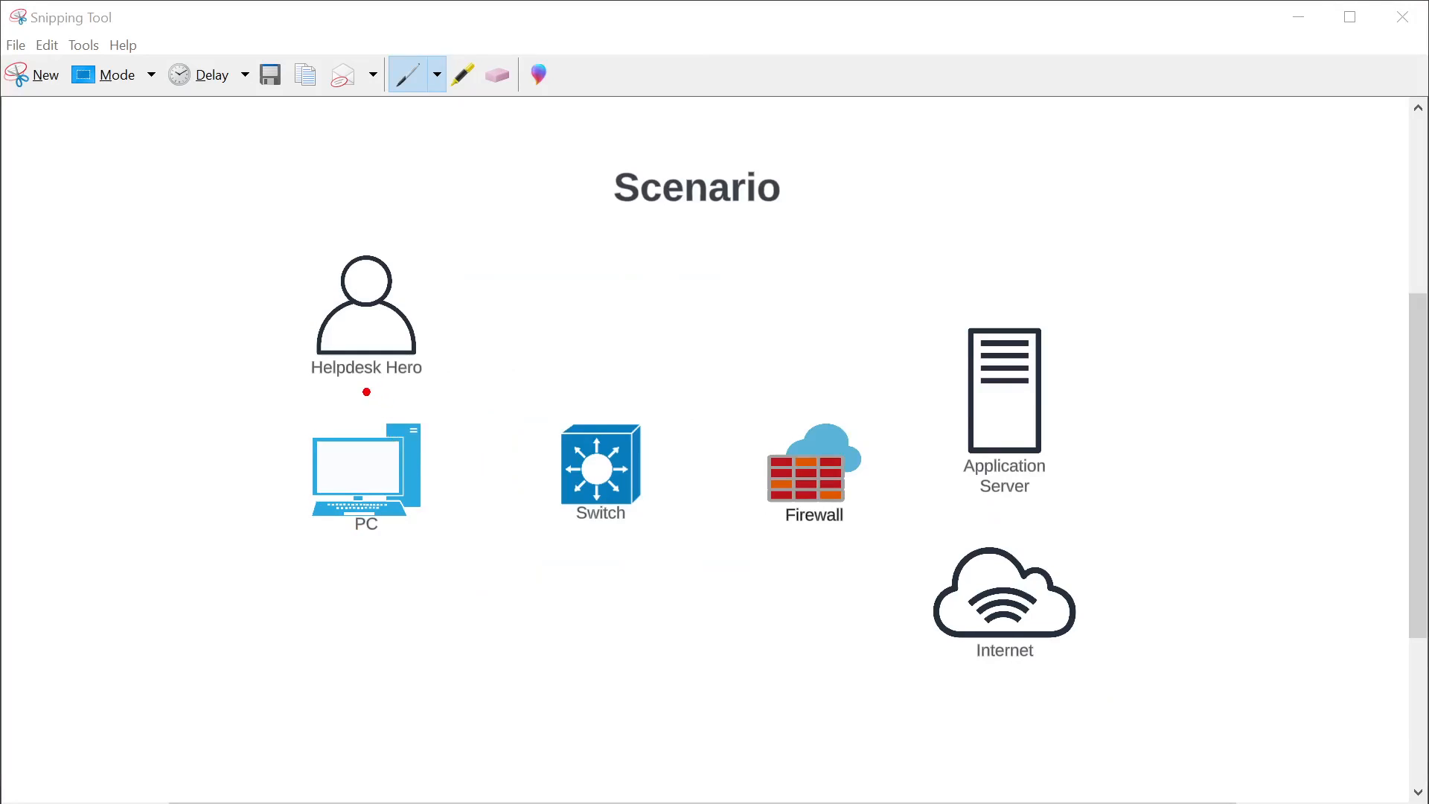
- Draw an arrow from Helpdesk Hero to PC, underline PC, and draw links through Switch, Firewall and Internet to Application Server
{"action": "mouse_move", "coordinate": [360, 380]}
{"action": "left_mouse_down"}
{"action": "mouse_move", "coordinate": [359, 415]}
{"action": "mouse_move", "coordinate": [345, 405]}
{"action": "mouse_move", "coordinate": [359, 420]}
{"action": "mouse_move", "coordinate": [373, 396]}
{"action": "left_mouse_up"}
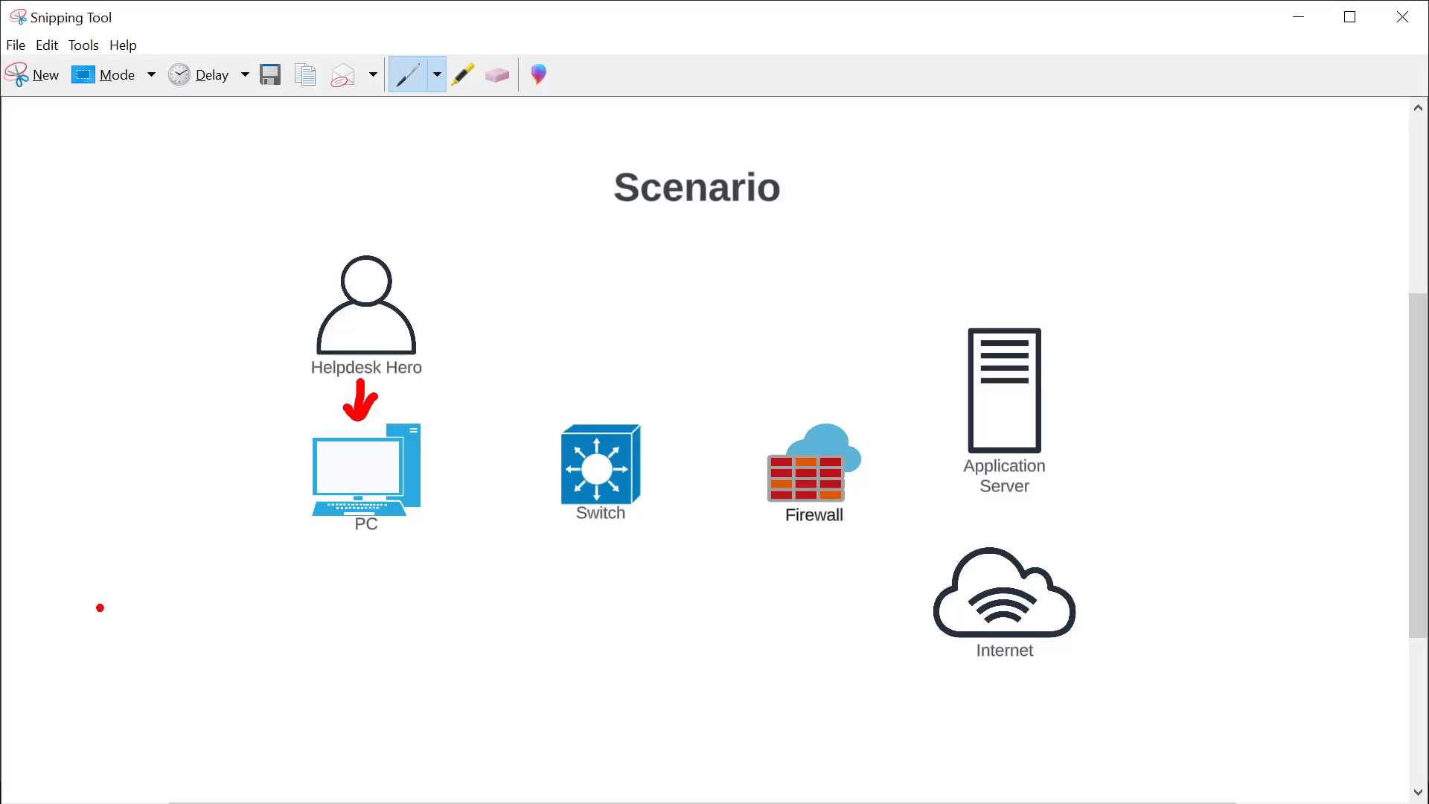
{"action": "left_click_drag", "start_coordinate": [317, 541], "coordinate": [407, 538]}
{"action": "left_click_drag", "start_coordinate": [433, 474], "coordinate": [546, 474]}
{"action": "left_click_drag", "start_coordinate": [659, 483], "coordinate": [739, 477]}
{"action": "left_click_drag", "start_coordinate": [864, 495], "coordinate": [929, 557]}
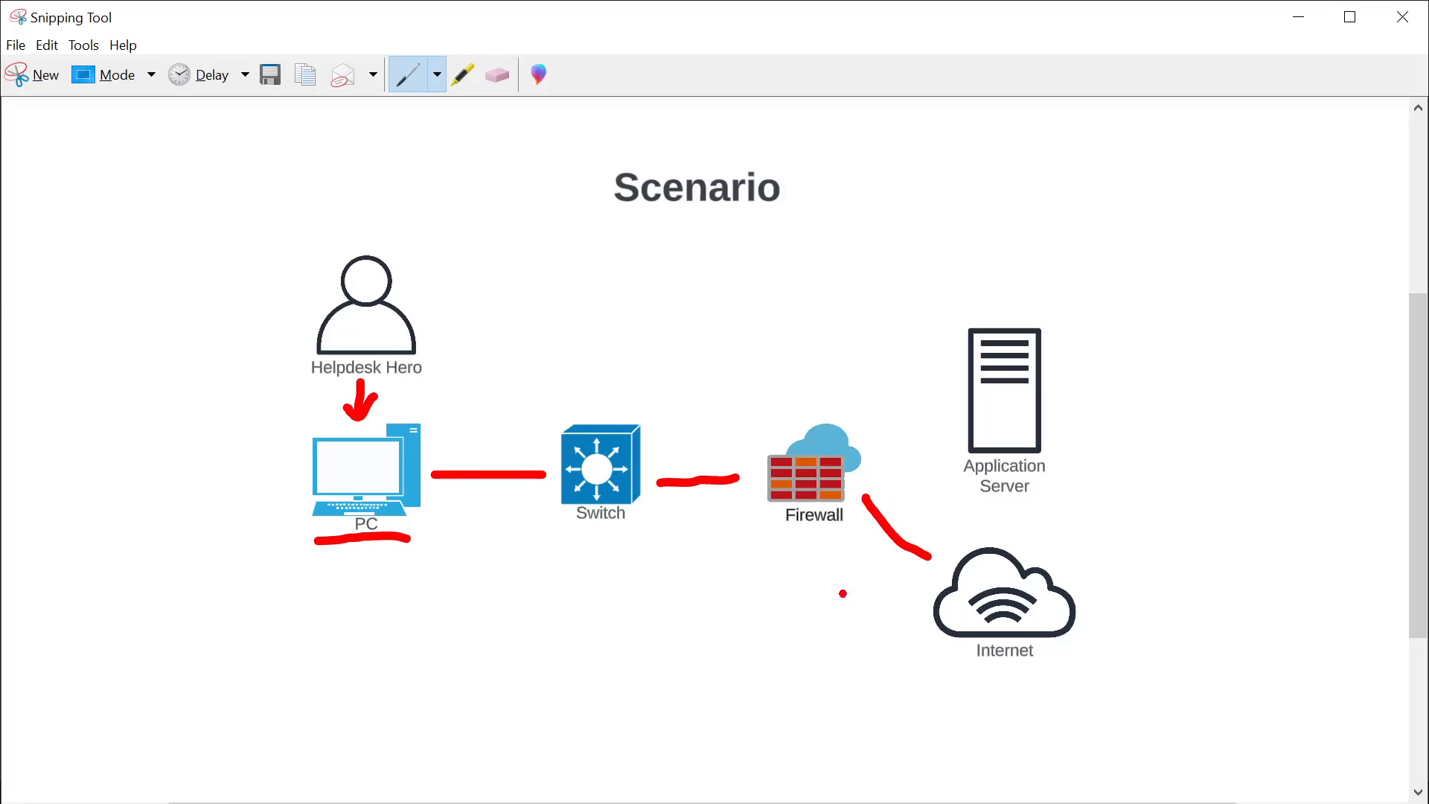
{"action": "left_click_drag", "start_coordinate": [1030, 537], "coordinate": [1016, 495]}
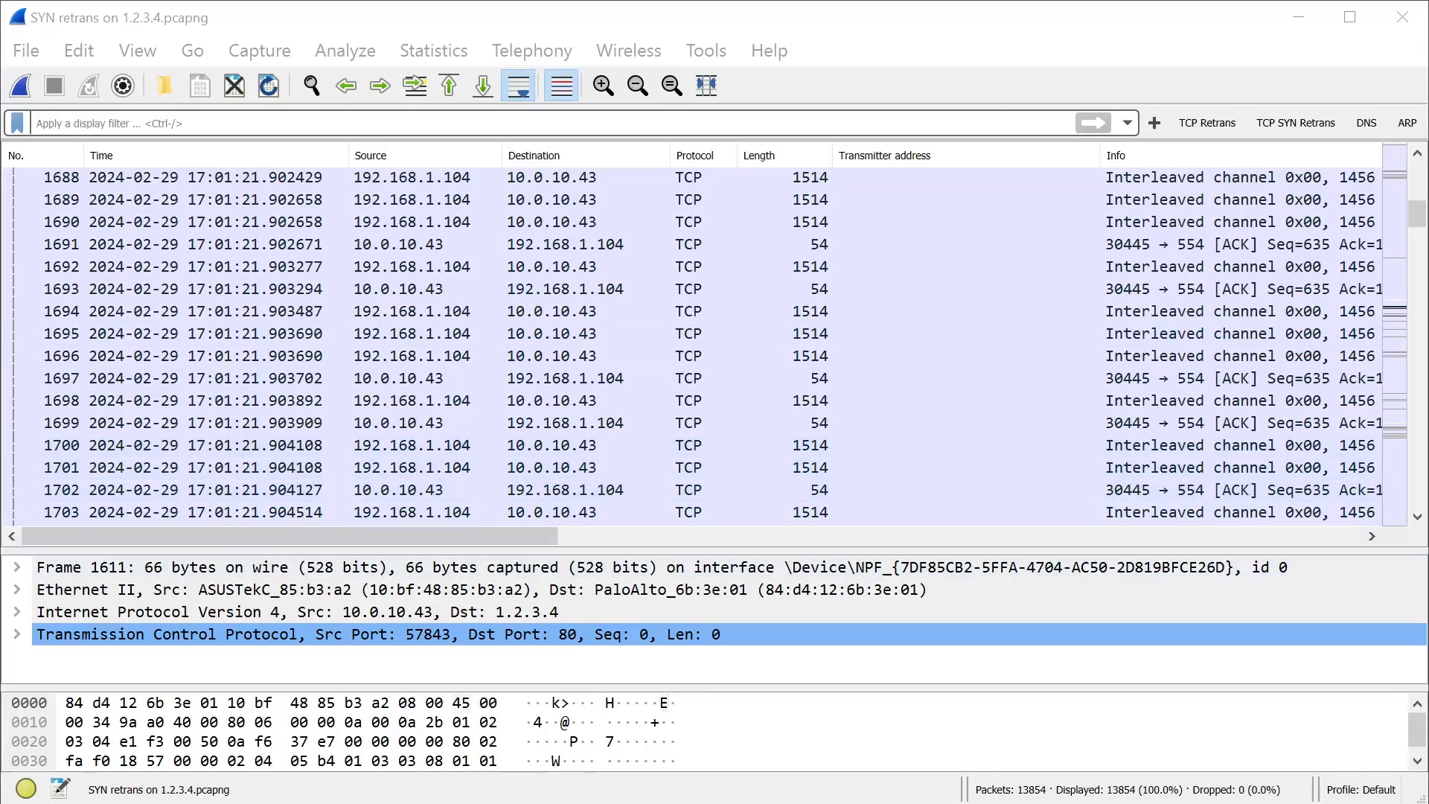
- Bring the blank Notepad document over the packet capture and write the note "IP: 1.2.3.4"
{"action": "left_click_drag", "start_coordinate": [335, 803], "coordinate": [346, 413]}
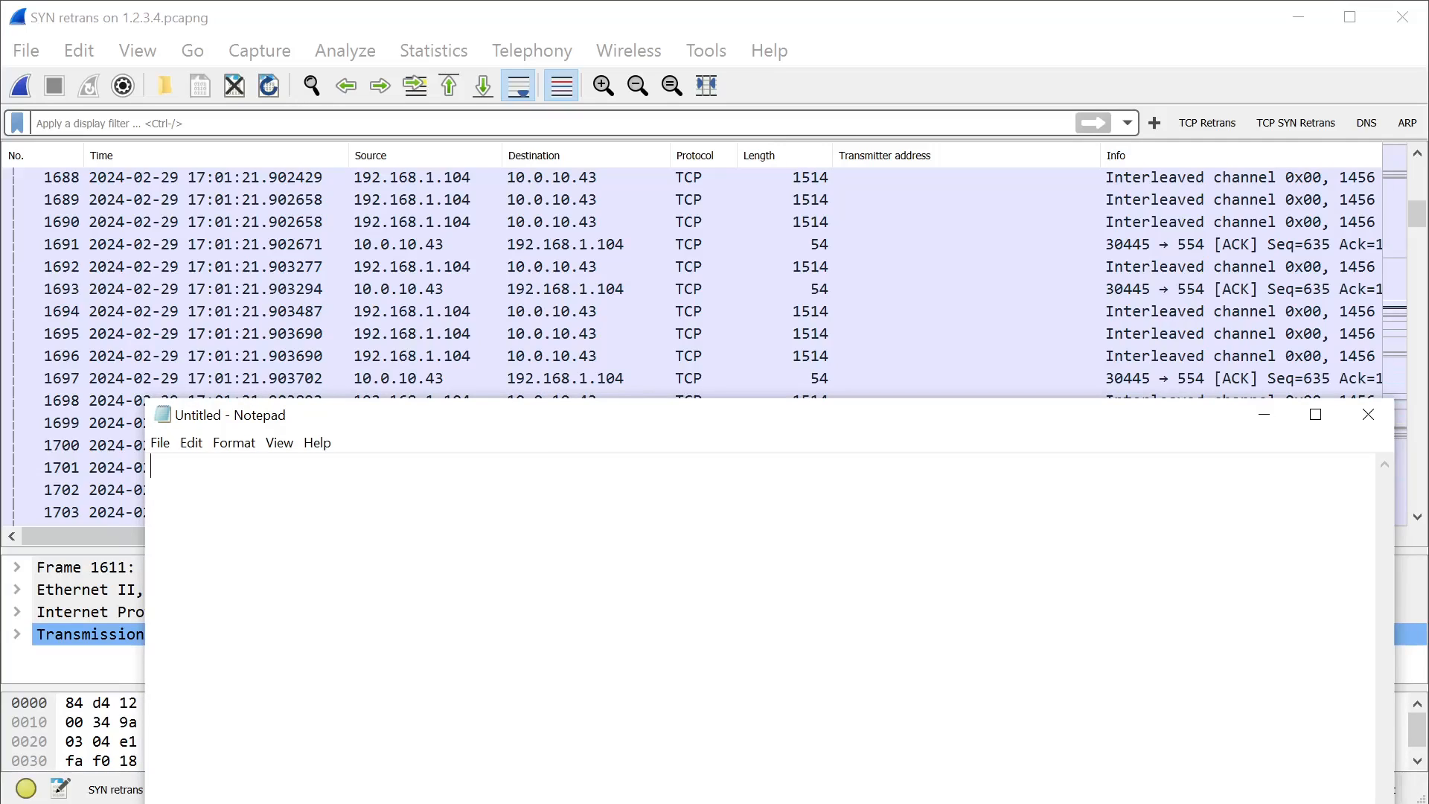
{"action": "type", "text": "IP"}
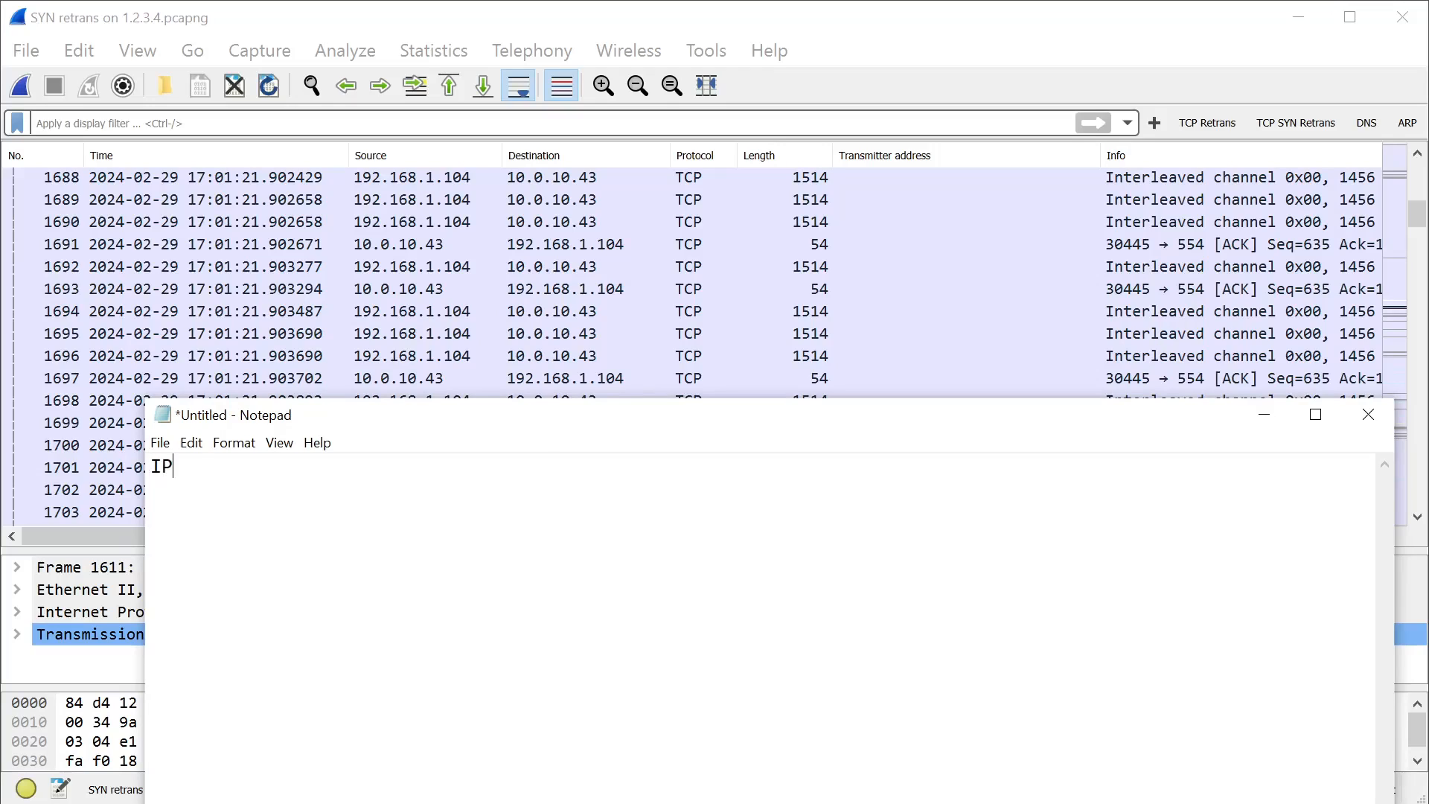
{"action": "type", "text": ": 1.2.3.4"}
{"action": "key", "text": "ctrl+a"}
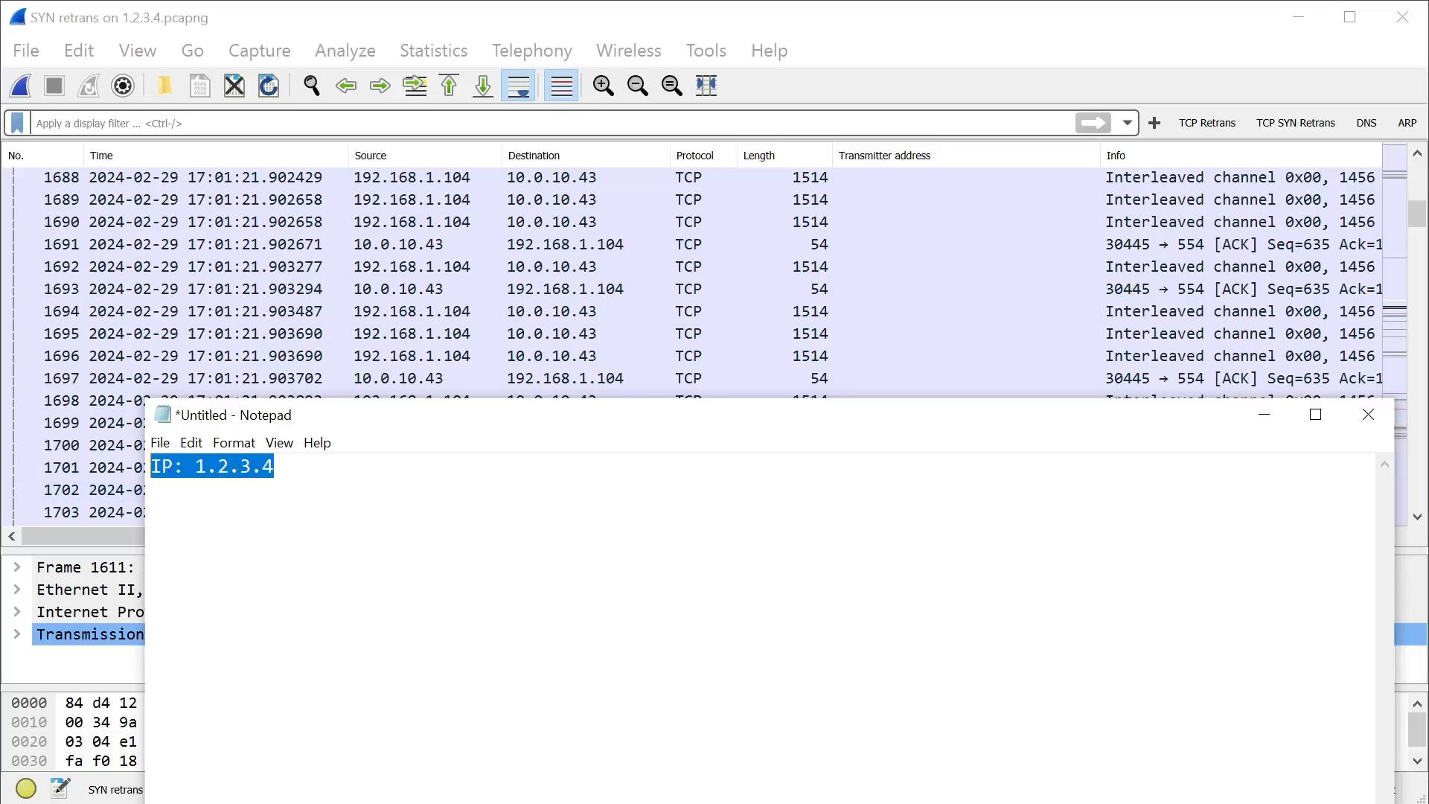
{"action": "key", "text": "Right"}
{"action": "key", "text": "Return"}
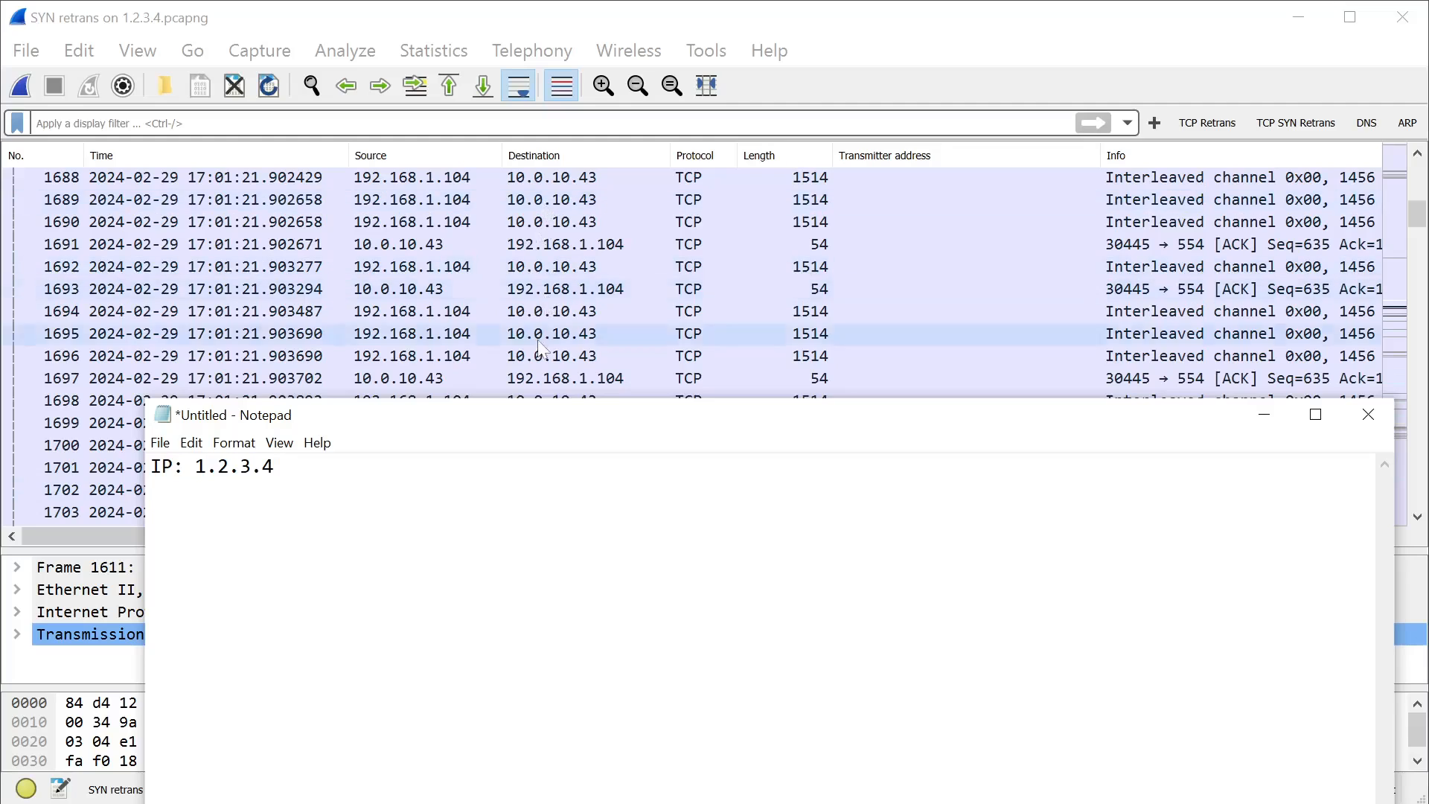
- Switch back to Wireshark and look through the unfiltered packet list, including the start of the capture
{"action": "left_click", "coordinate": [568, 292]}
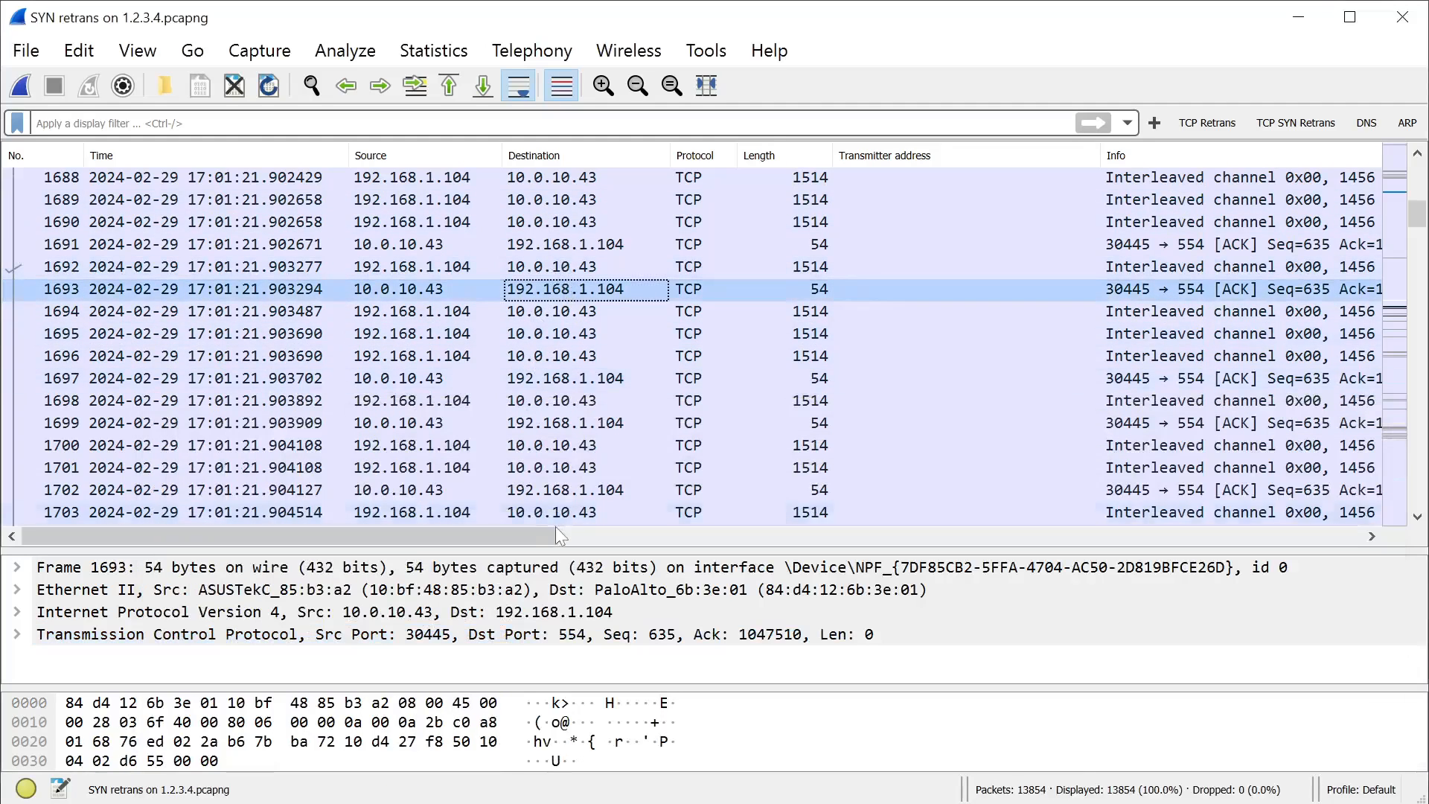
{"action": "scroll", "coordinate": [597, 265], "scroll_direction": "down", "scroll_amount": 9}
{"action": "scroll", "coordinate": [597, 265], "scroll_direction": "down", "scroll_amount": 20}
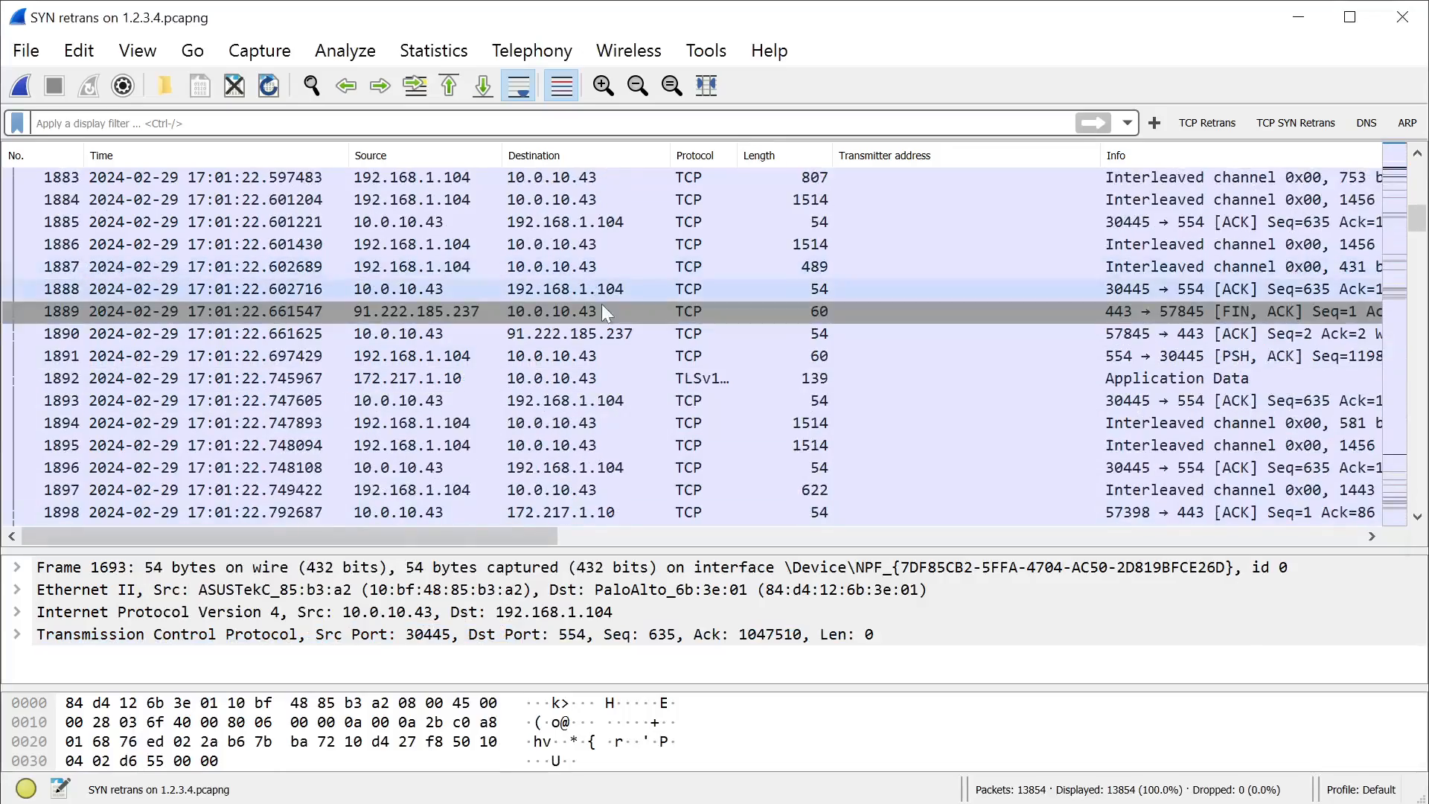
{"action": "scroll", "coordinate": [602, 303], "scroll_direction": "up", "scroll_amount": 2}
{"action": "scroll", "coordinate": [610, 347], "scroll_direction": "up", "scroll_amount": 20}
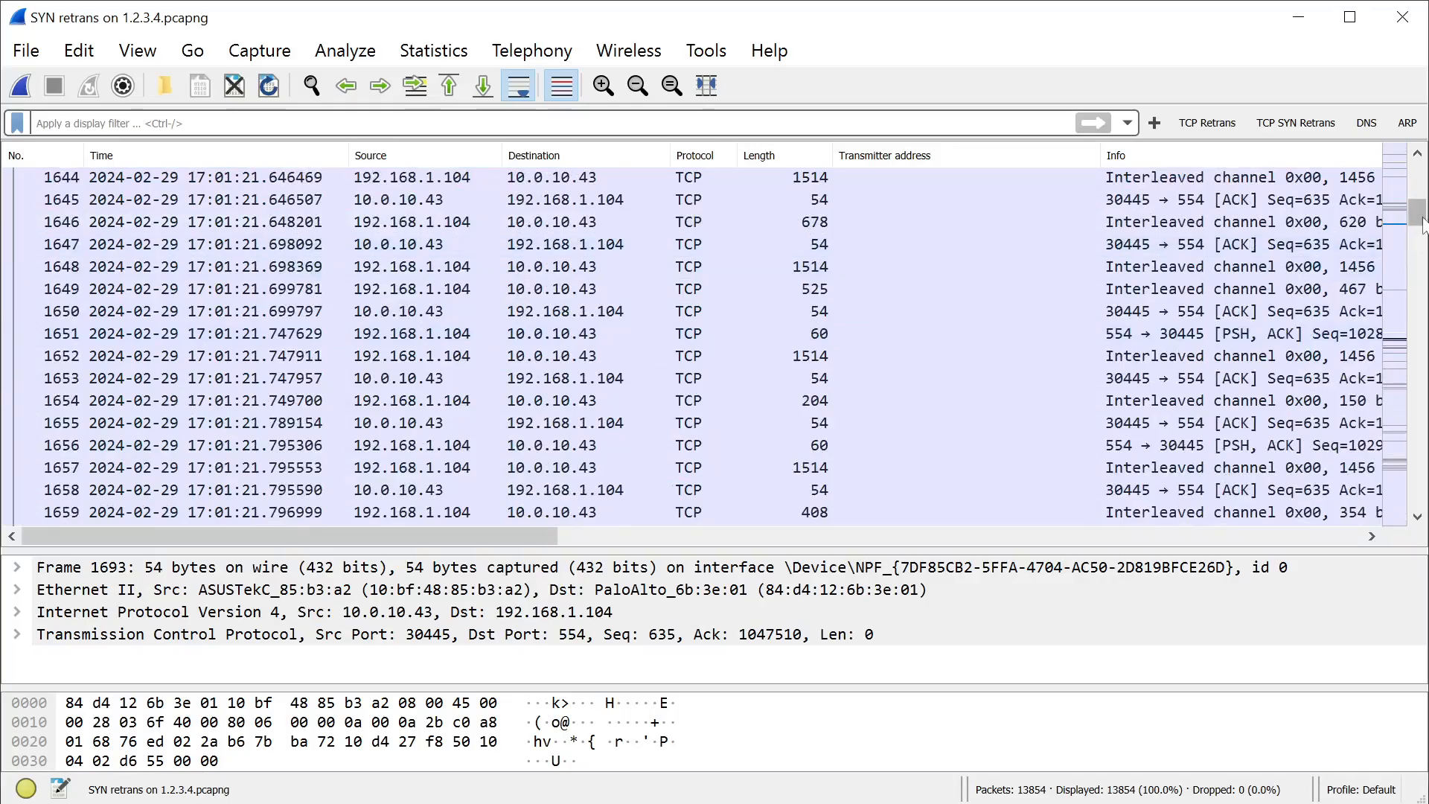
{"action": "left_click_drag", "start_coordinate": [1417, 212], "coordinate": [1418, 172]}
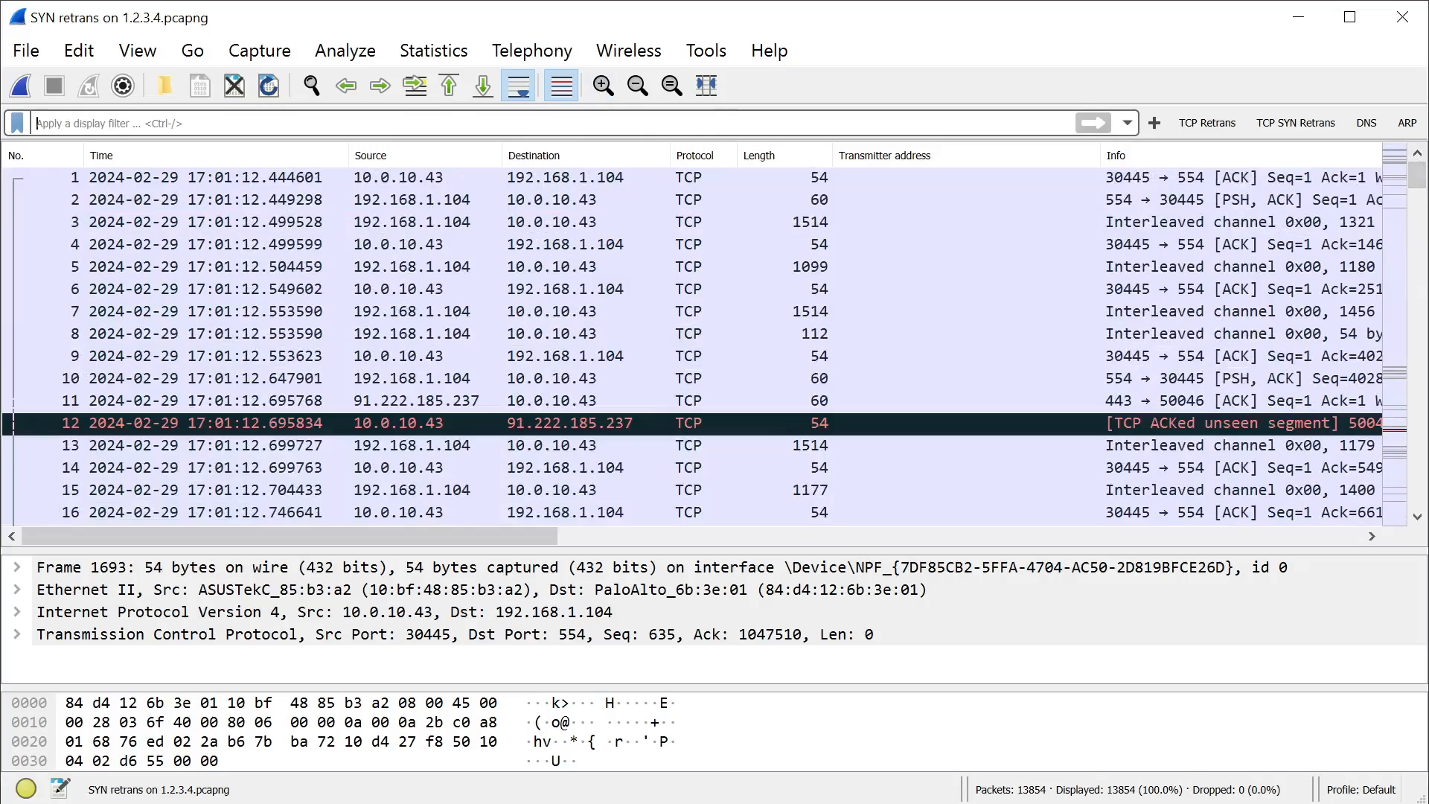
{"action": "left_click", "coordinate": [38, 124]}
{"action": "scroll", "coordinate": [512, 268], "scroll_direction": "down", "scroll_amount": 20}
{"action": "scroll", "coordinate": [533, 333], "scroll_direction": "down", "scroll_amount": 20}
{"action": "scroll", "coordinate": [533, 350], "scroll_direction": "up", "scroll_amount": 20}
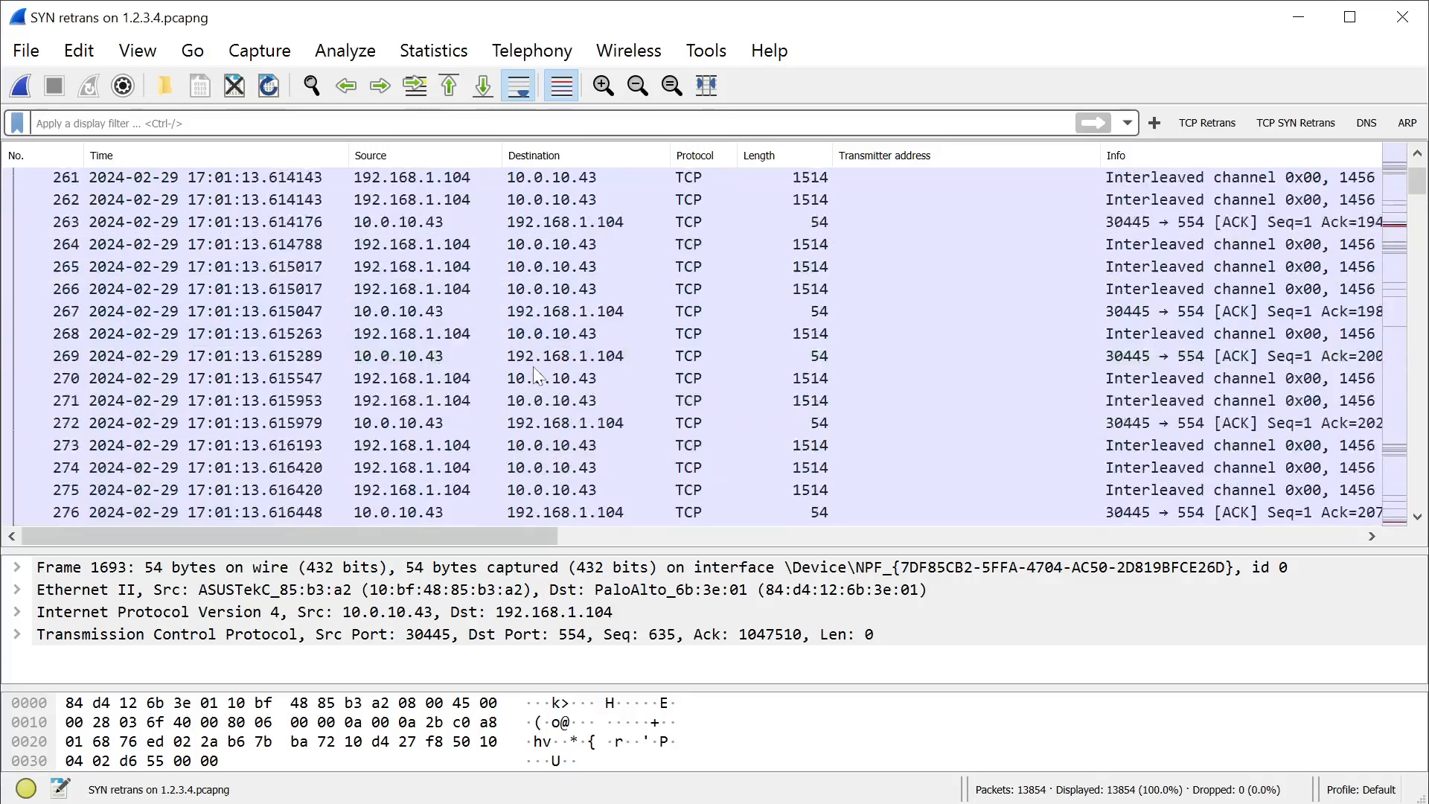
{"action": "scroll", "coordinate": [539, 369], "scroll_direction": "up", "scroll_amount": 20}
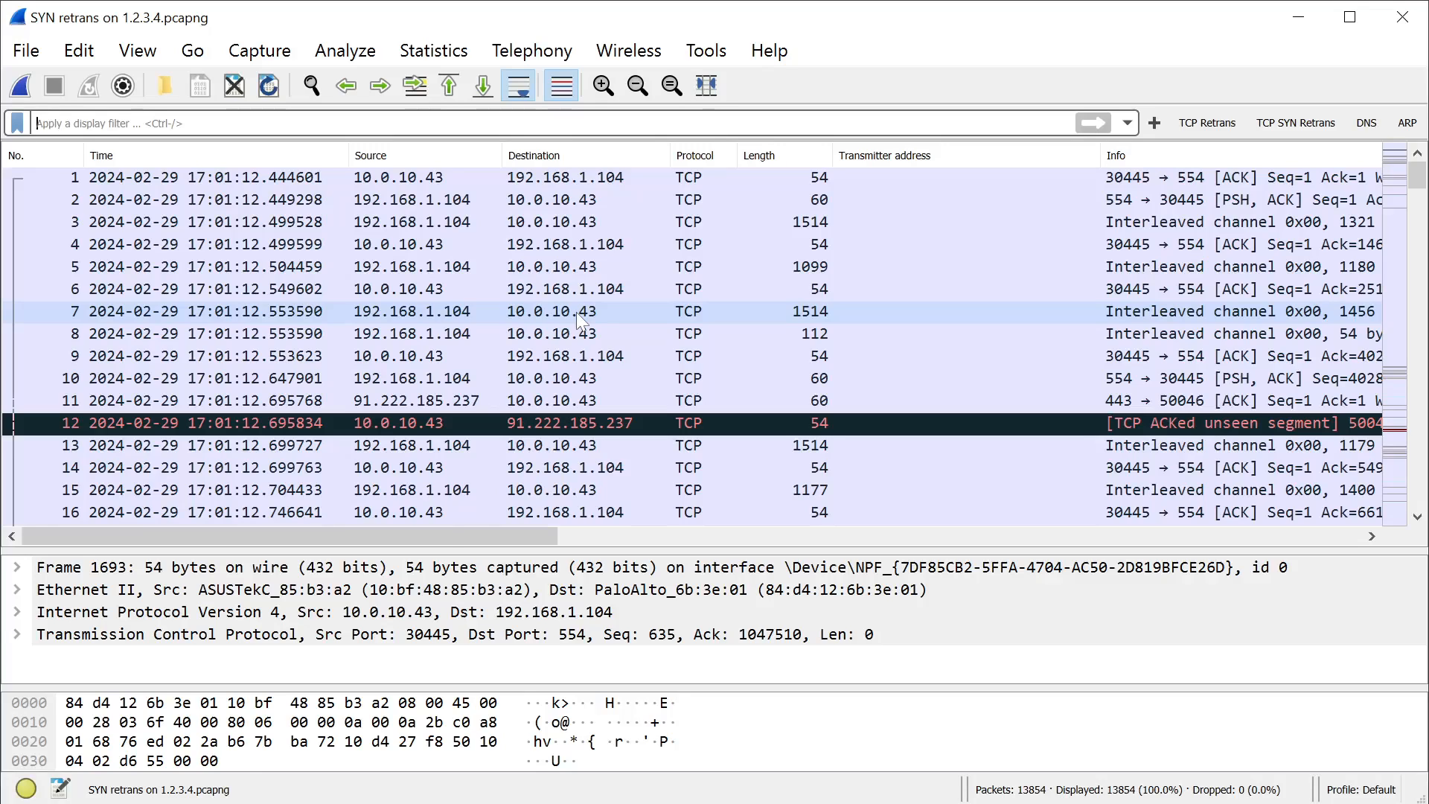
- Apply the display filter ip.addr==1.2.3.4 to the capture
{"action": "type", "text": "ip.addr"}
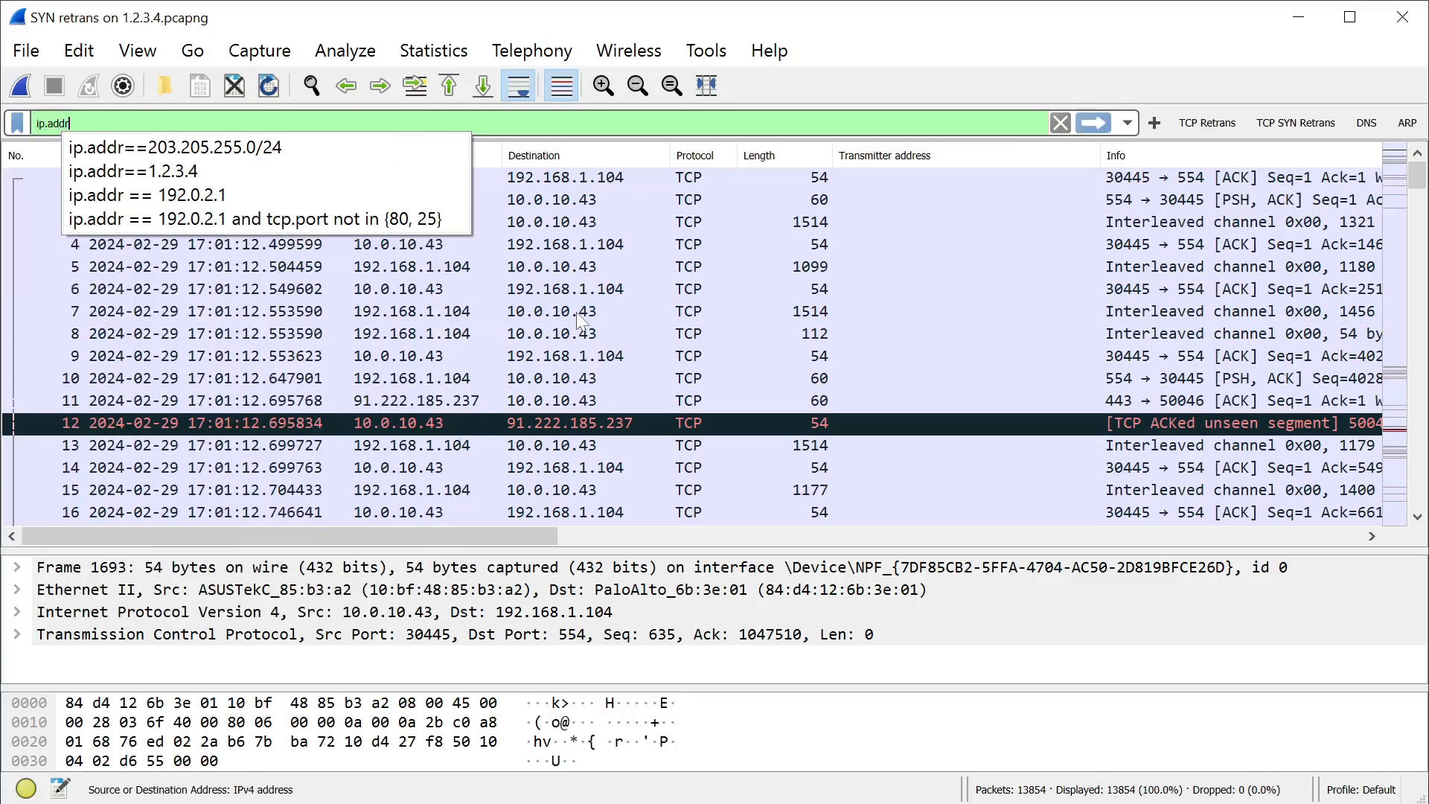
{"action": "type", "text": "==1.2.3.4"}
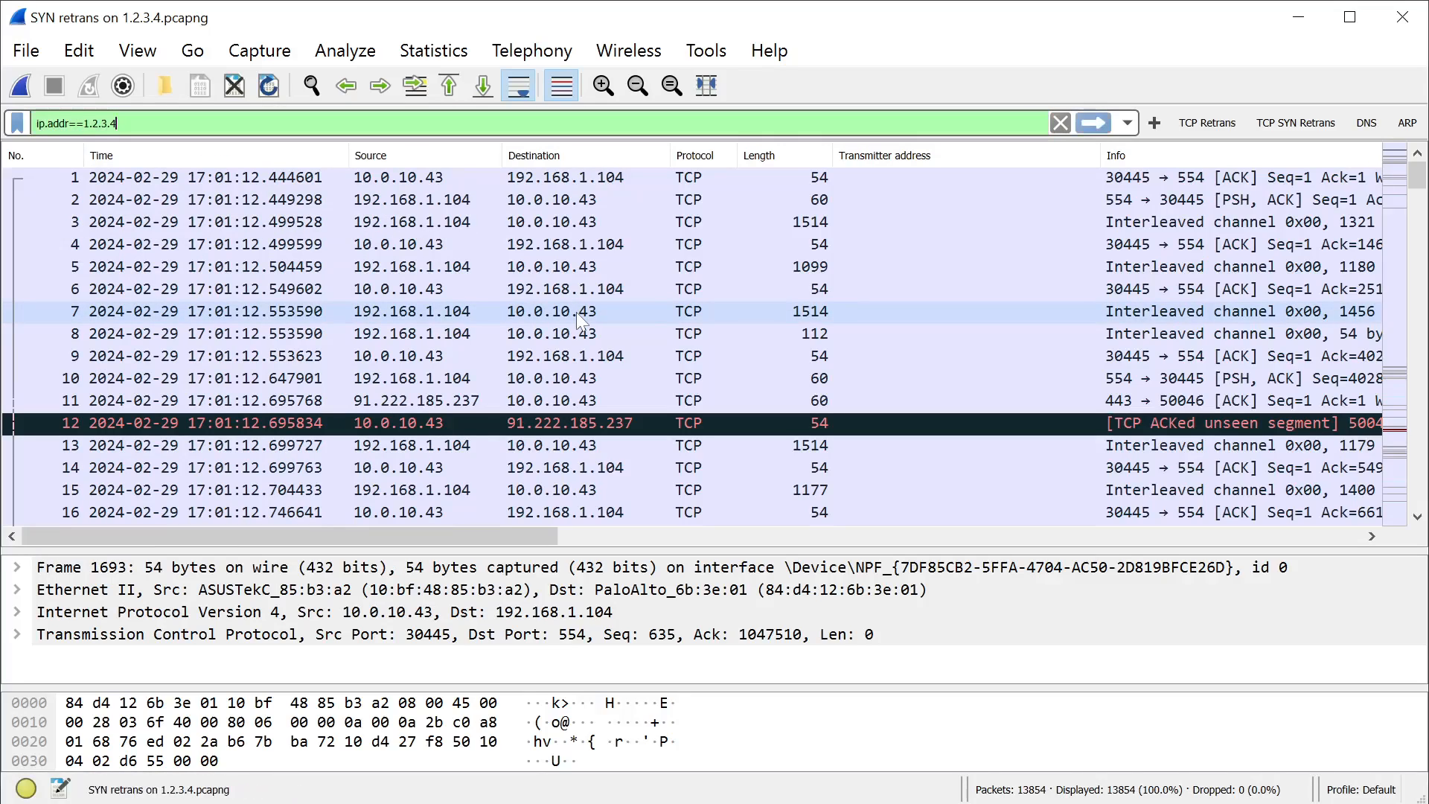
{"action": "key", "text": "Return"}
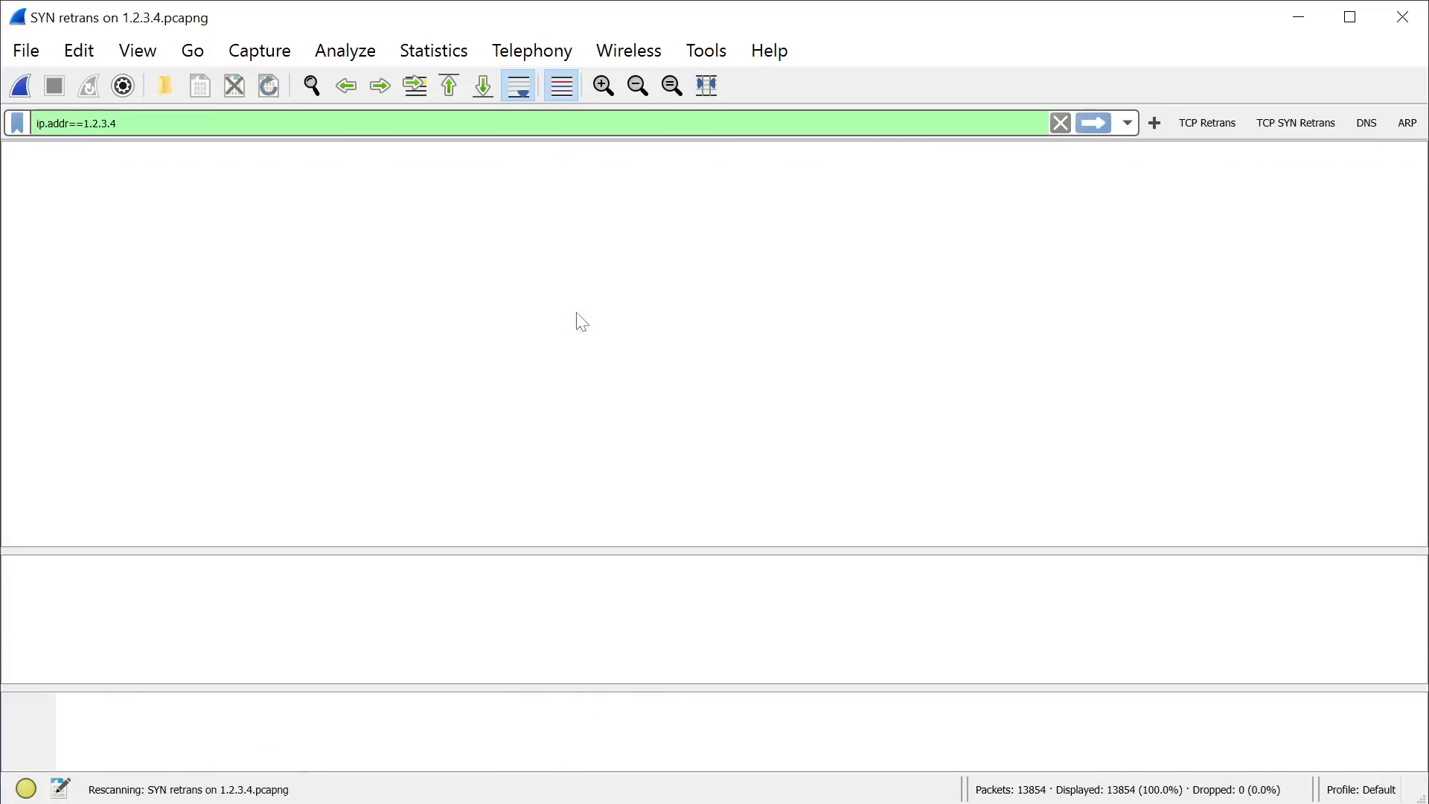
{"action": "left_click", "coordinate": [618, 458]}
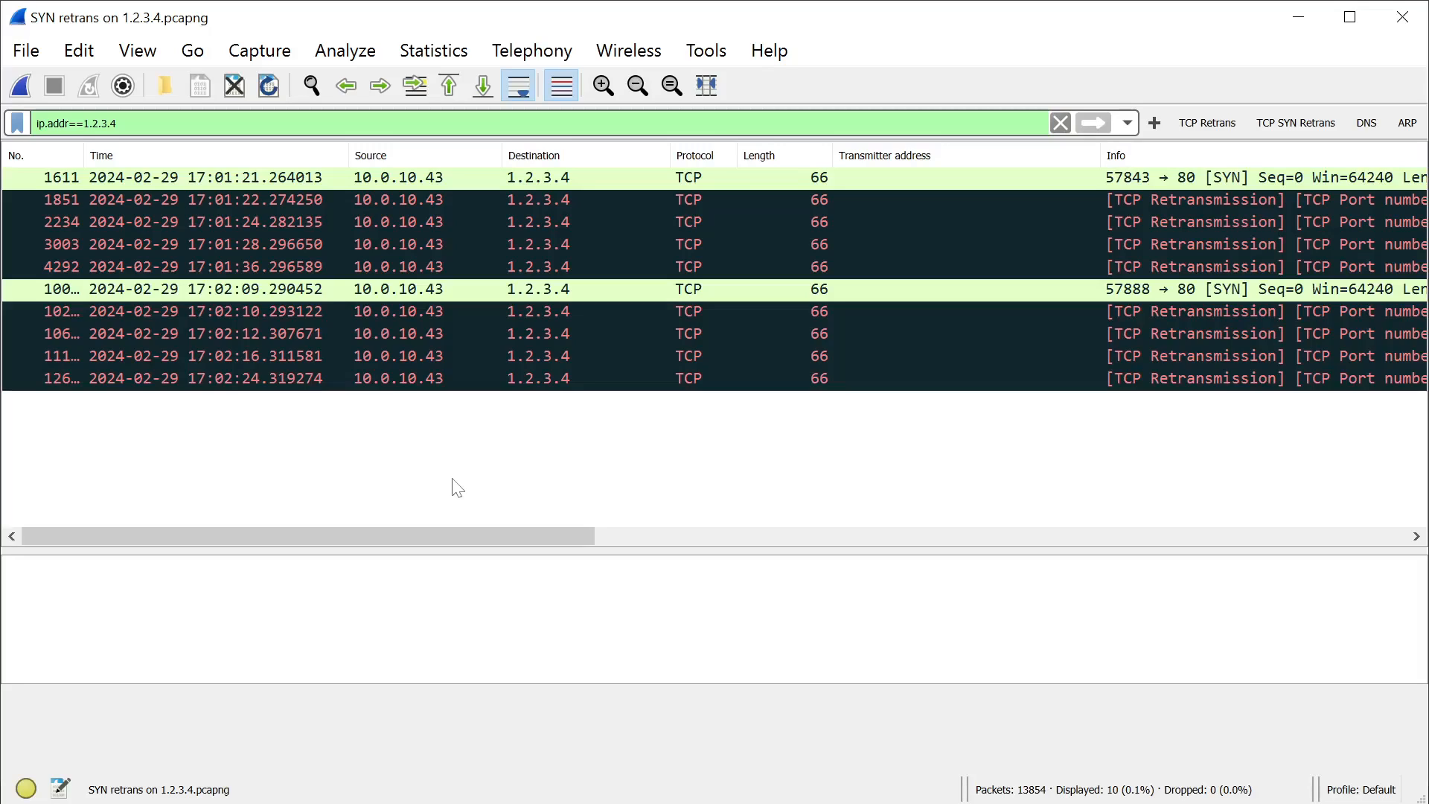
- Switch to Command Prompt, make its window taller, and run ipconfig
{"action": "key", "text": "alt+Tab"}
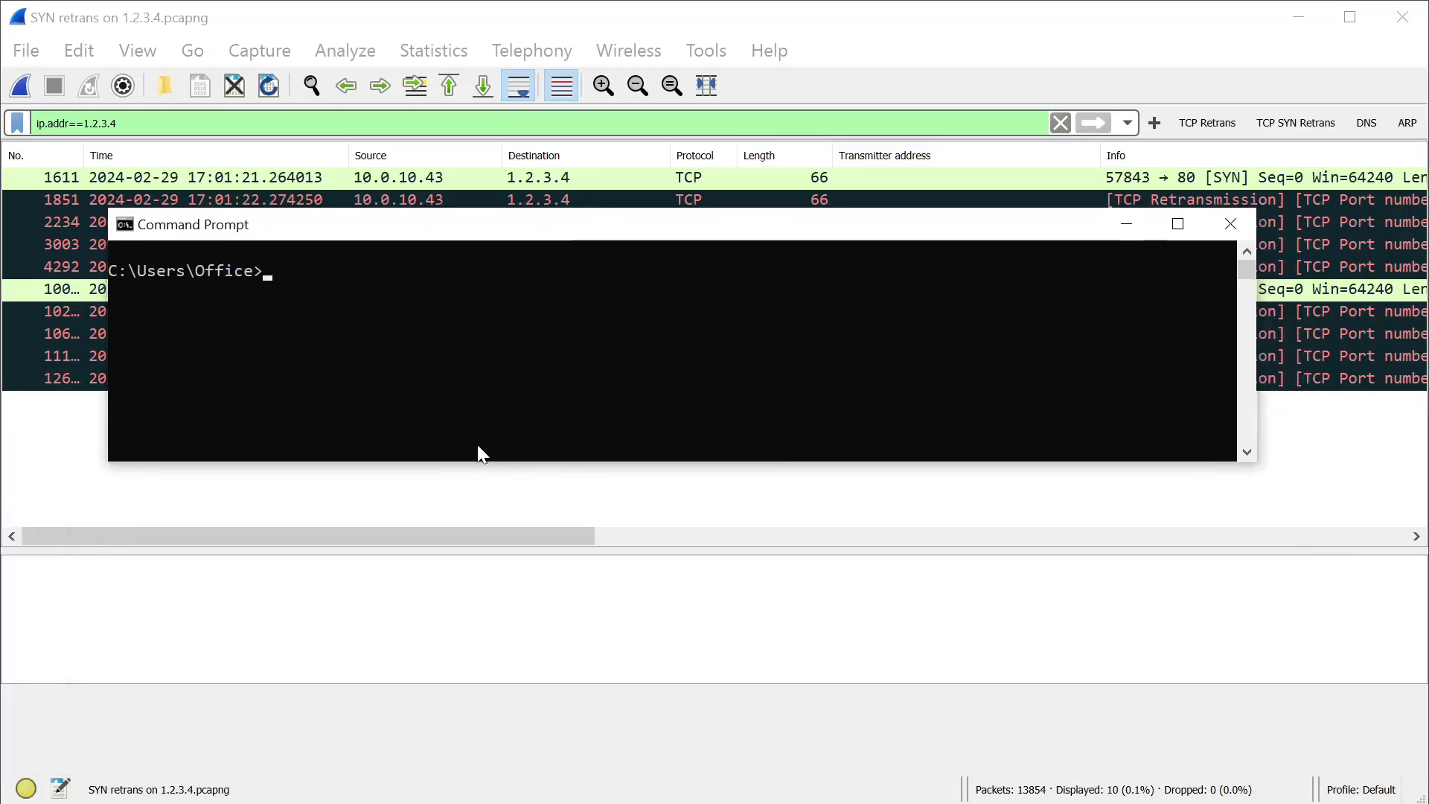
{"action": "left_click_drag", "start_coordinate": [465, 461], "coordinate": [465, 759]}
{"action": "type", "text": "ipcponf"}
{"action": "key", "text": "BackSpace"}
{"action": "key", "text": "BackSpace"}
{"action": "key", "text": "BackSpace"}
{"action": "key", "text": "BackSpace"}
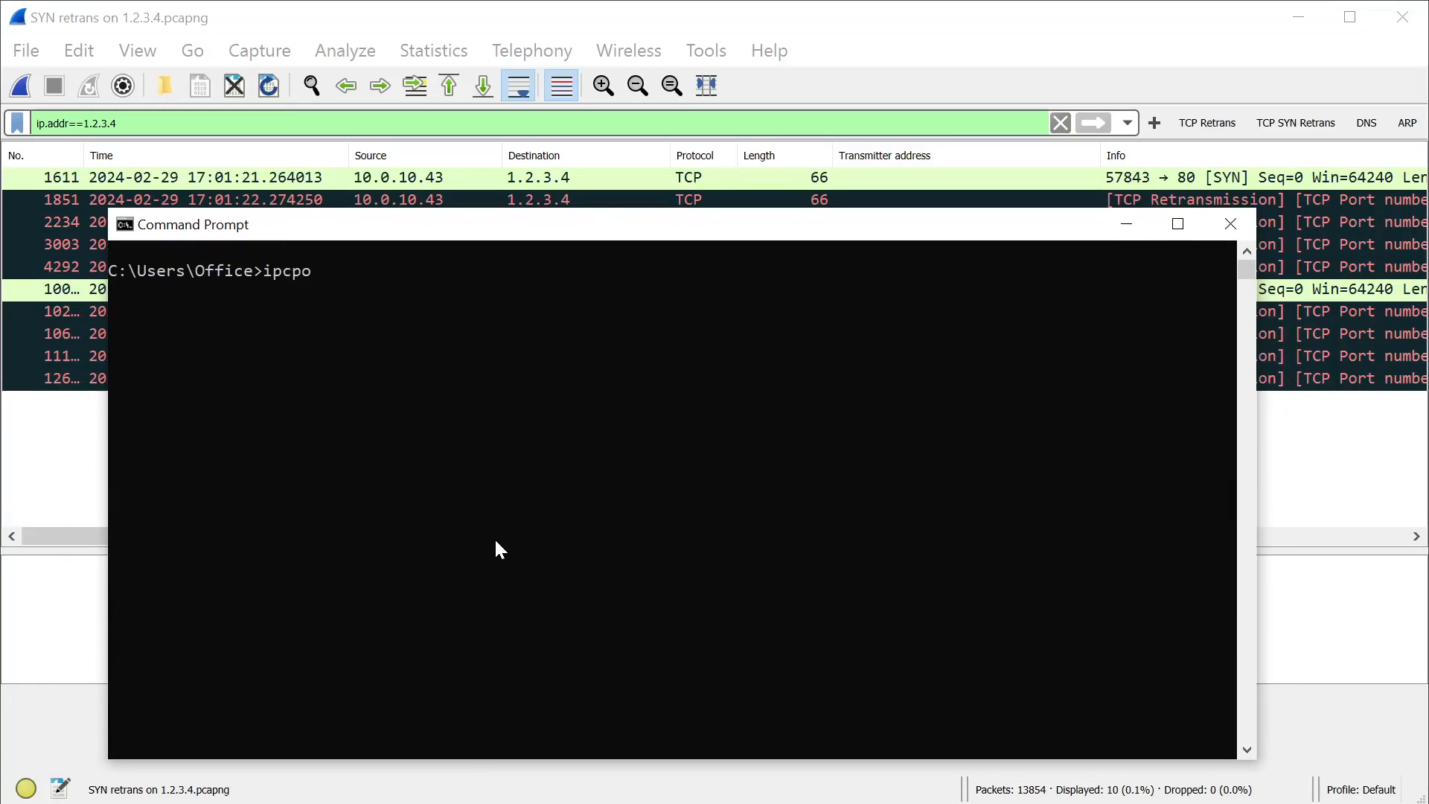
{"action": "type", "text": "onfig"}
{"action": "key", "text": "Return"}
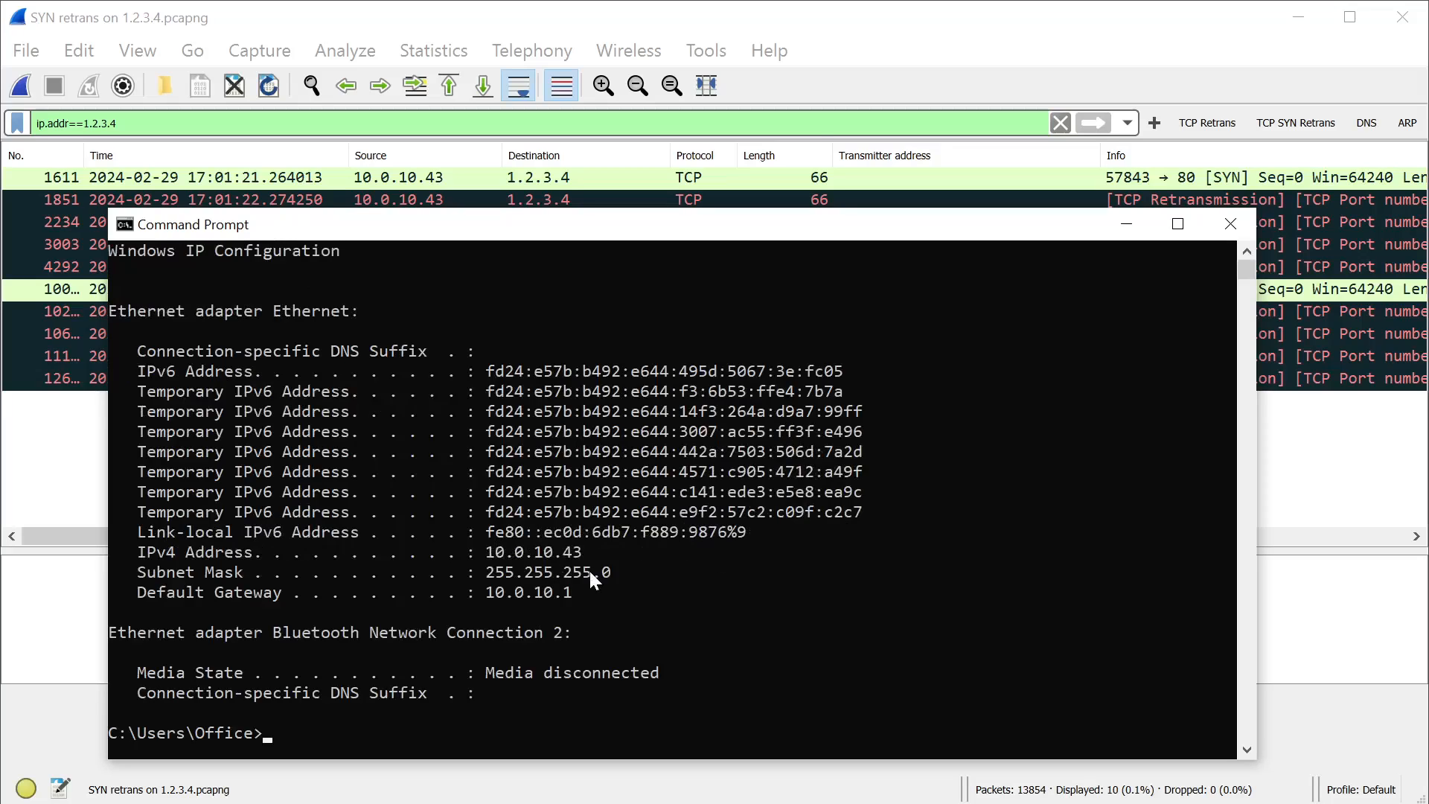
- Highlight the PC's IPv4 address in the ipconfig output and compare it with the source addresses of the filtered packets
{"action": "left_click_drag", "start_coordinate": [486, 553], "coordinate": [585, 557]}
{"action": "left_click_drag", "start_coordinate": [507, 224], "coordinate": [507, 248]}
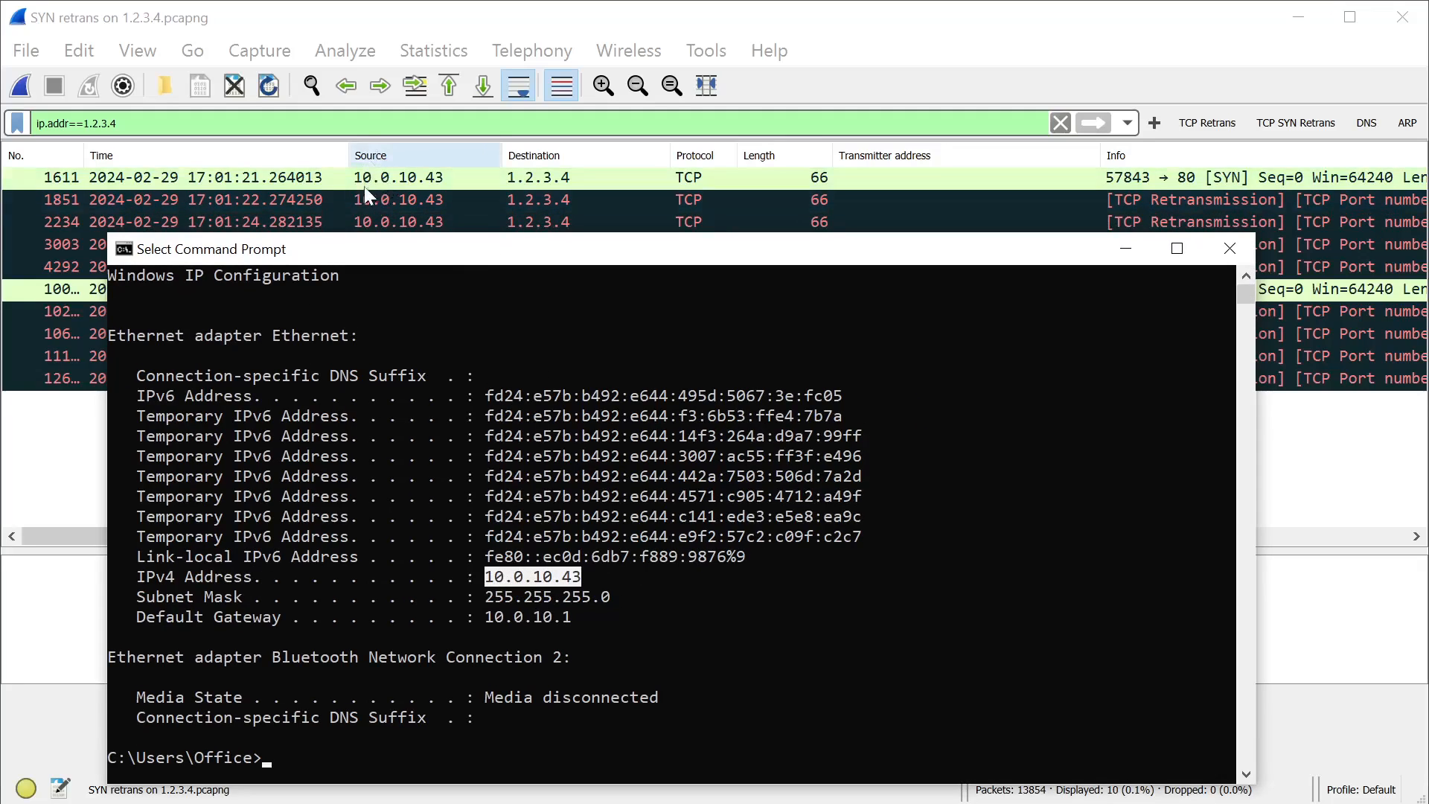
{"action": "left_click_drag", "start_coordinate": [627, 262], "coordinate": [532, 220]}
{"action": "right_click", "coordinate": [741, 524]}
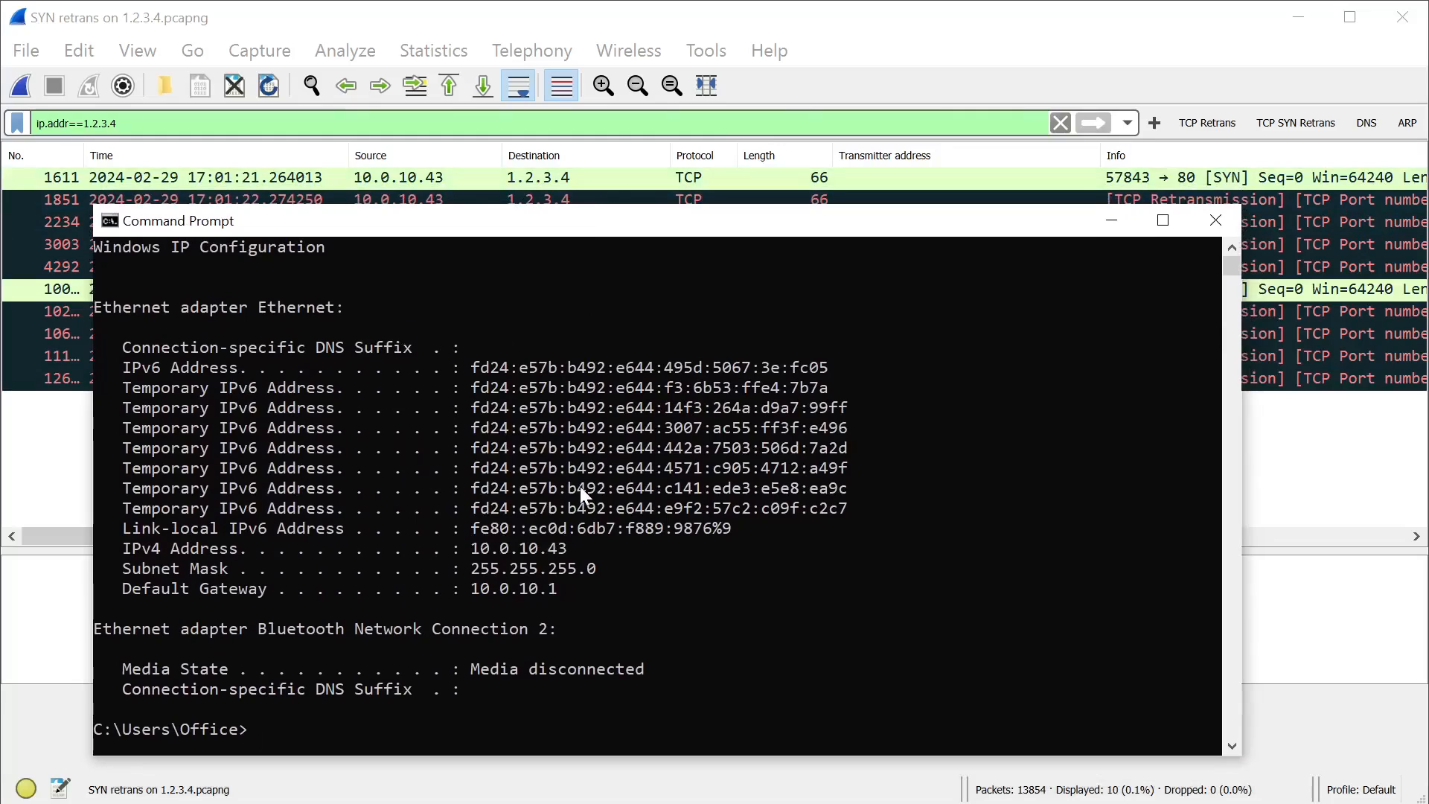
- Clear the Command Prompt screen with cls
{"action": "type", "text": "clear"}
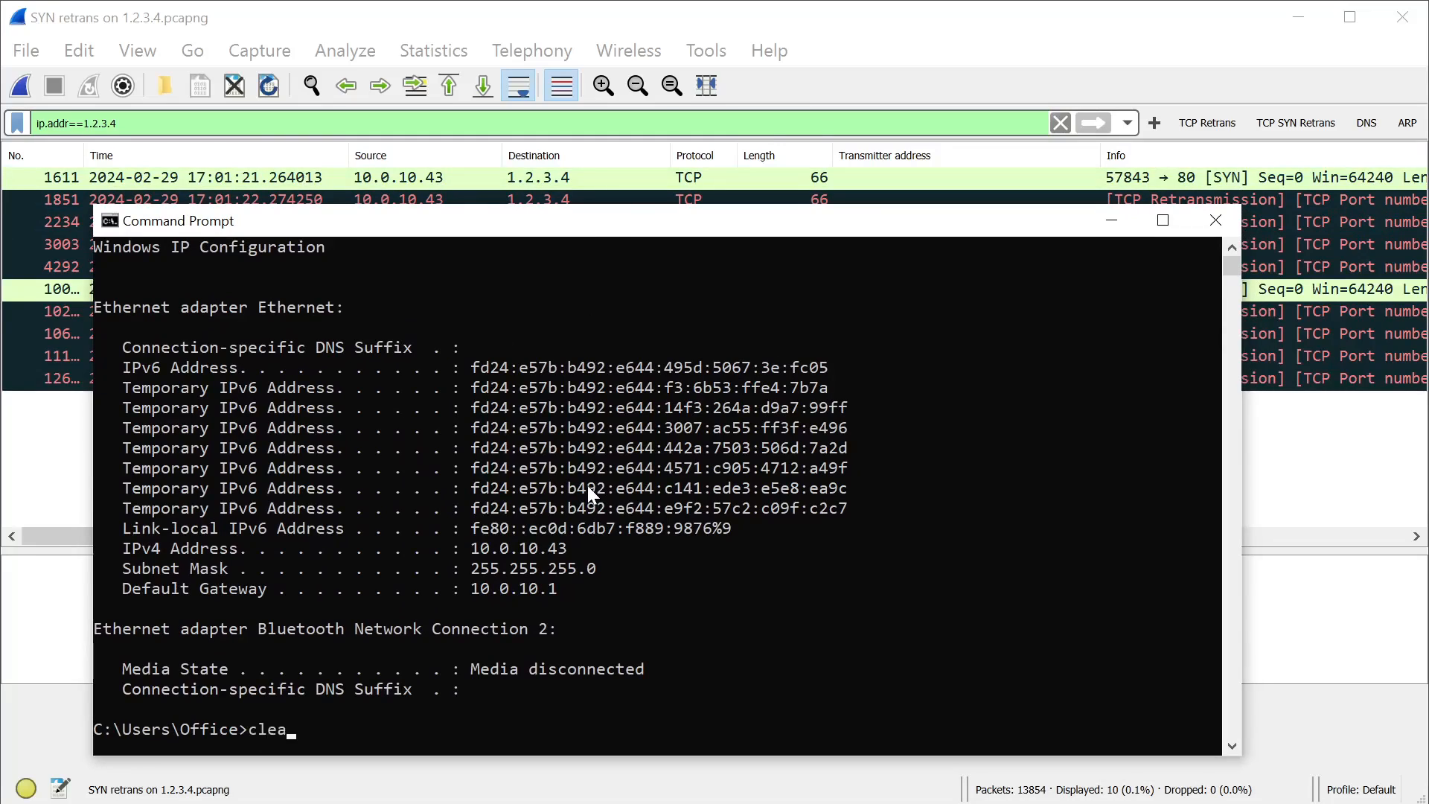
{"action": "key", "text": "BackSpace"}
{"action": "key", "text": "BackSpace"}
{"action": "key", "text": "BackSpace"}
{"action": "type", "text": "s"}
{"action": "key", "text": "Return"}
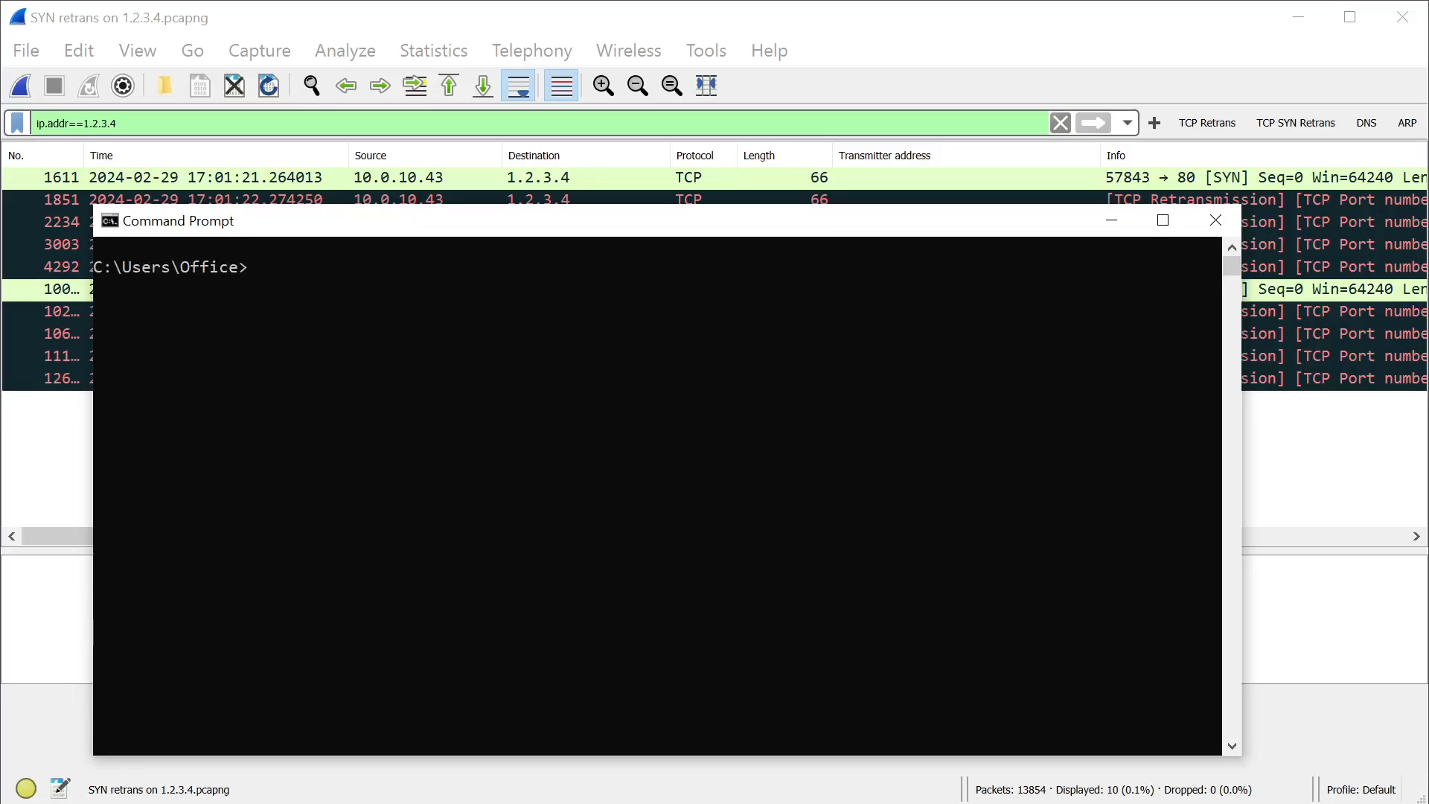
{"action": "key", "text": "alt+Tab"}
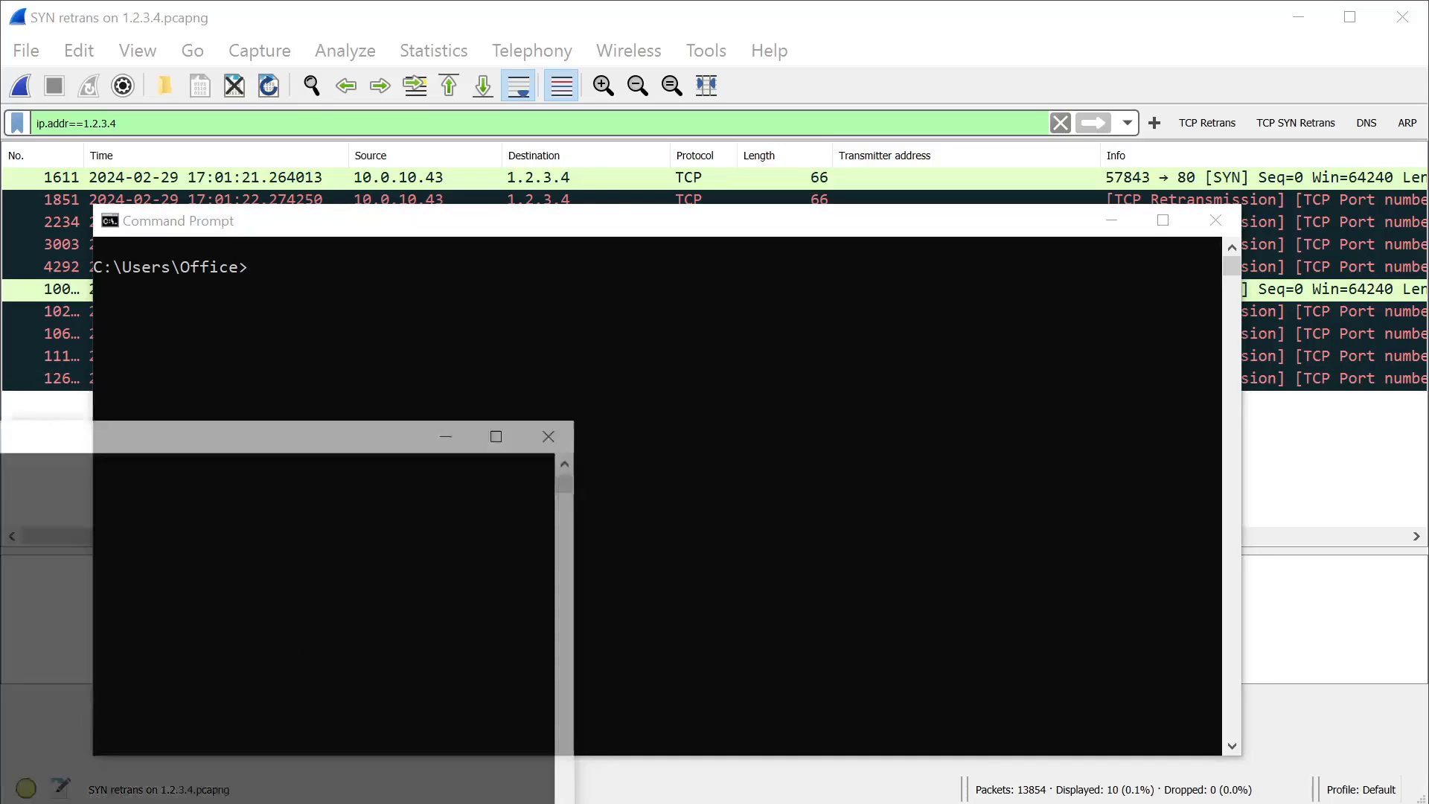
{"action": "left_click_drag", "start_coordinate": [149, 327], "coordinate": [14, 803]}
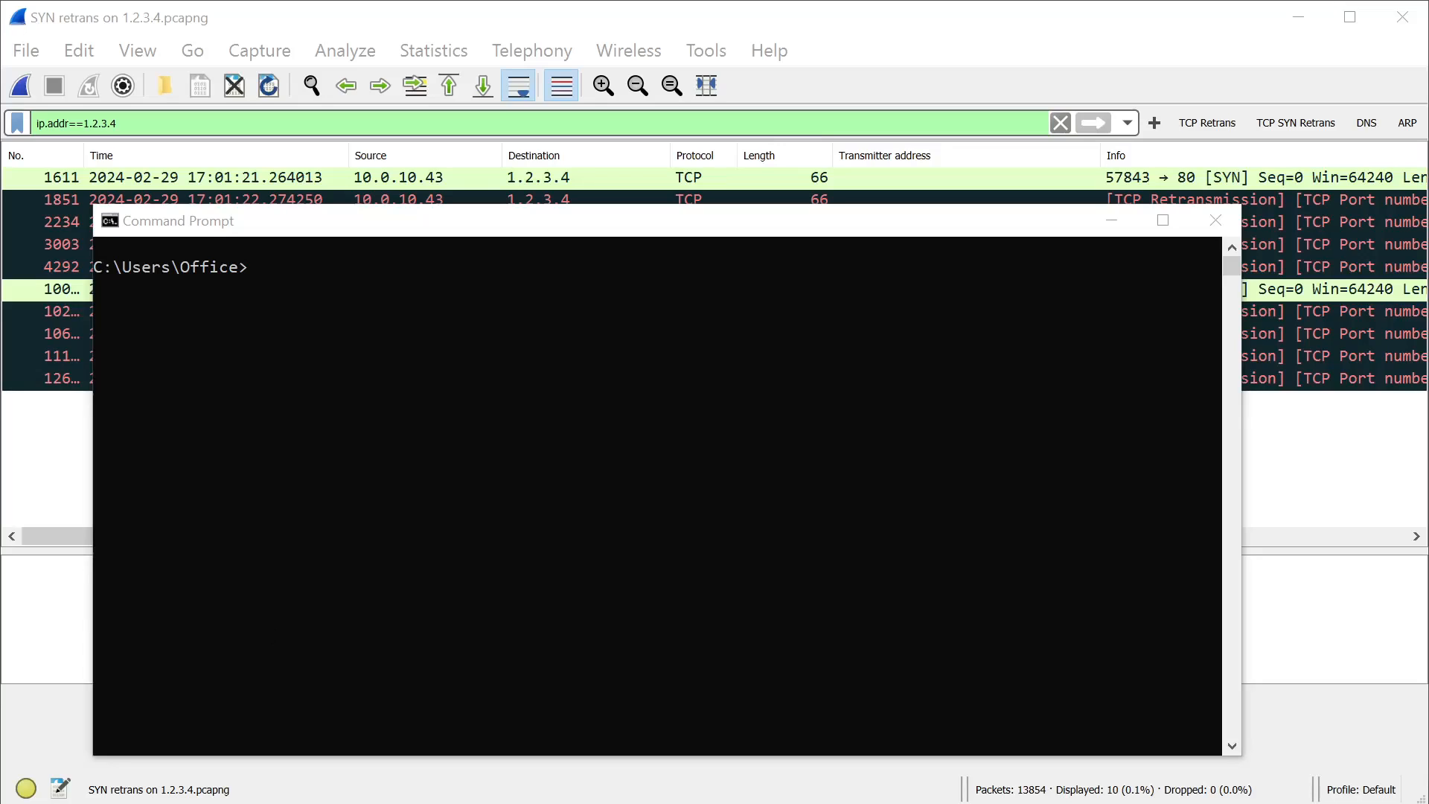
{"action": "left_click", "coordinate": [322, 231]}
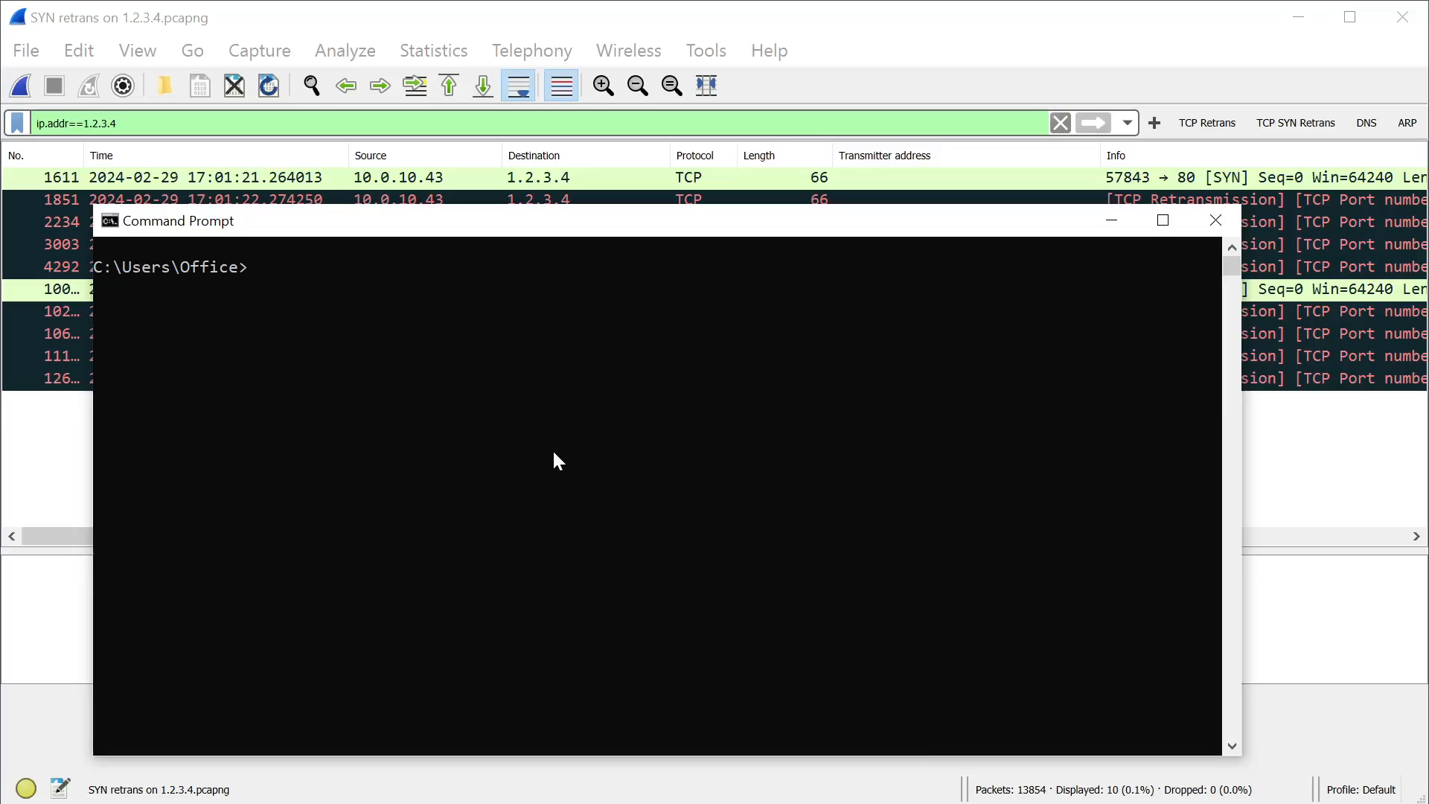
{"action": "type", "text": "nslookup www.hsbc.com.cn"}
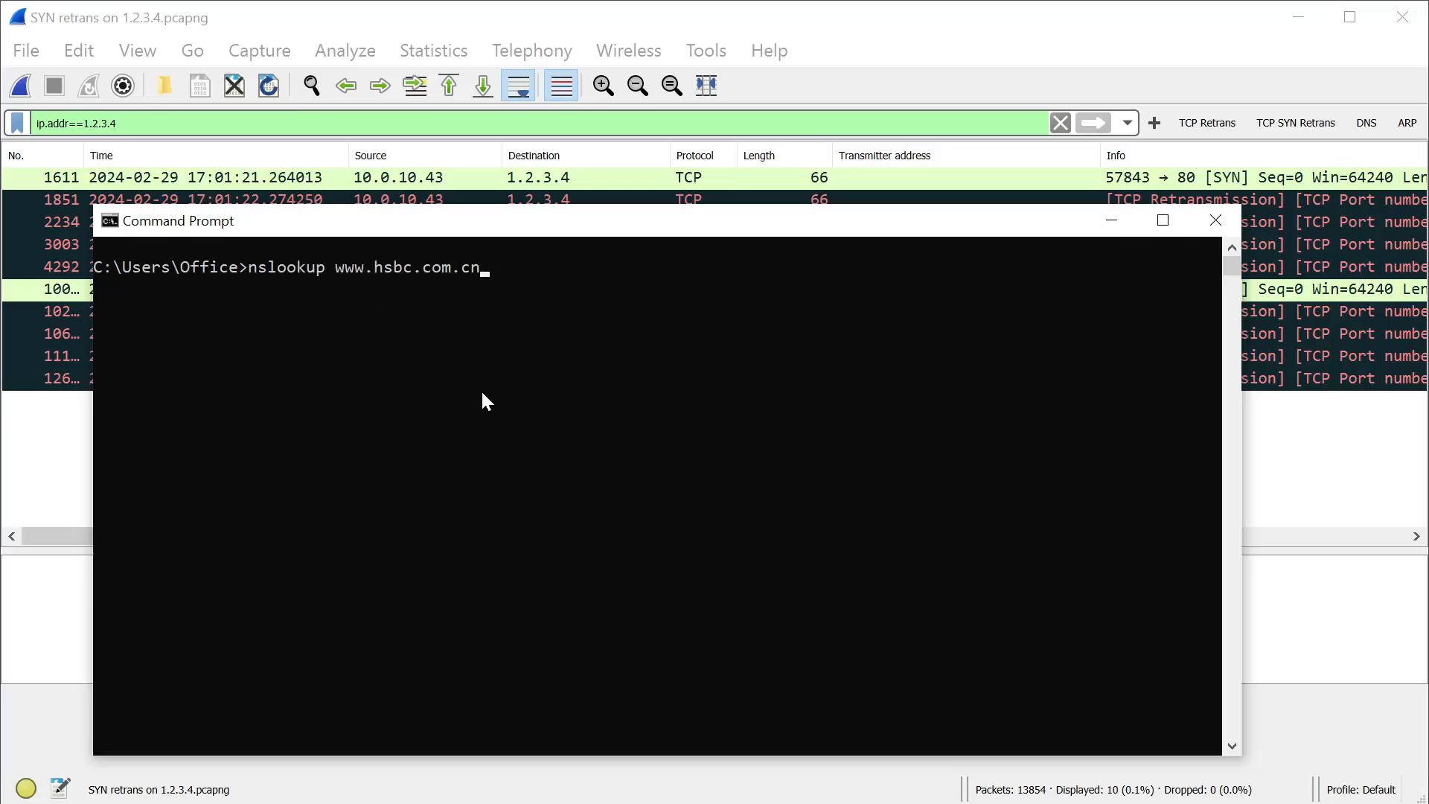
{"action": "key", "text": "Return"}
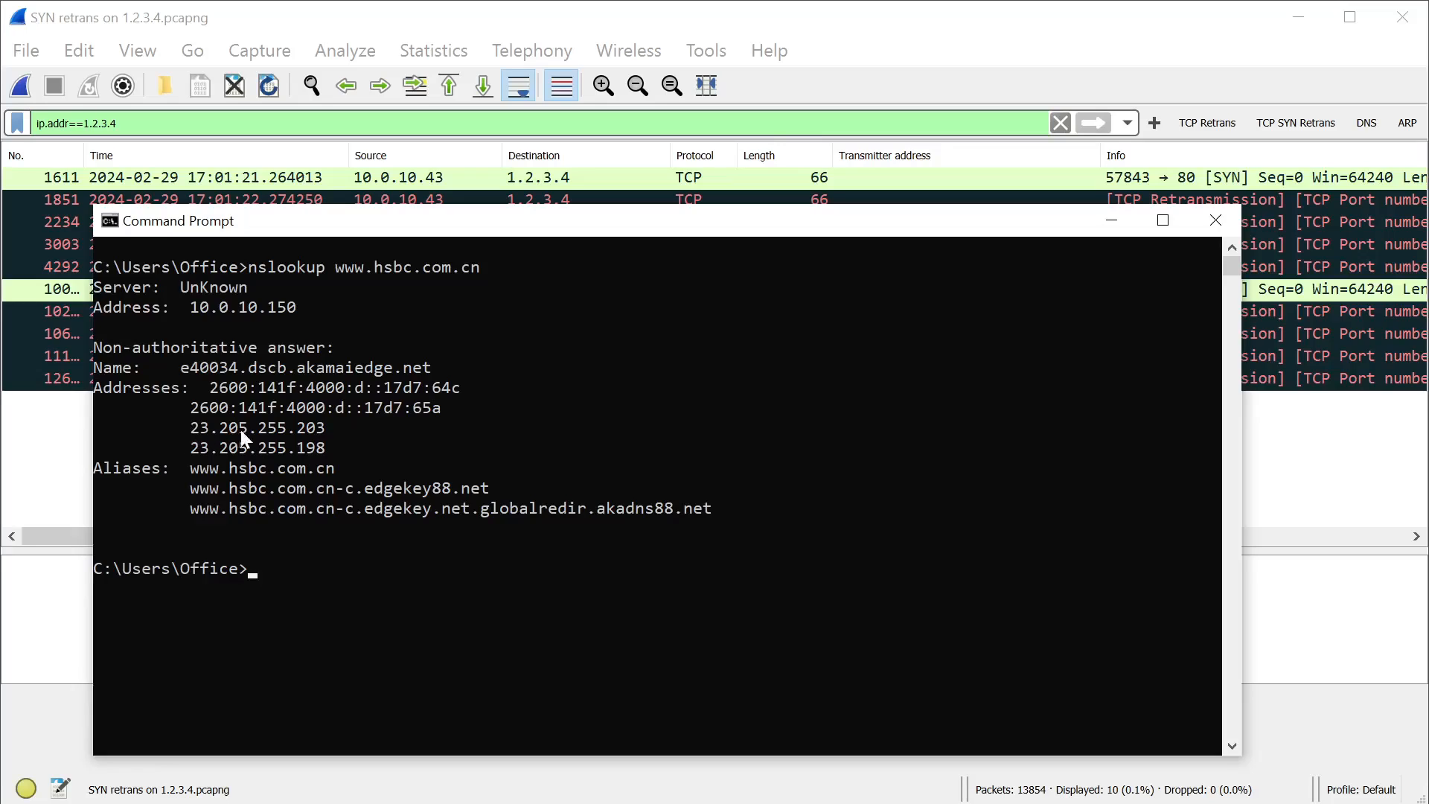
{"action": "left_click_drag", "start_coordinate": [325, 445], "coordinate": [190, 454]}
{"action": "right_click", "coordinate": [145, 442]}
- Switch back to Wireshark and examine the first SYN packet sent to 1.2.3.4, including its full Info text
{"action": "left_click", "coordinate": [195, 30]}
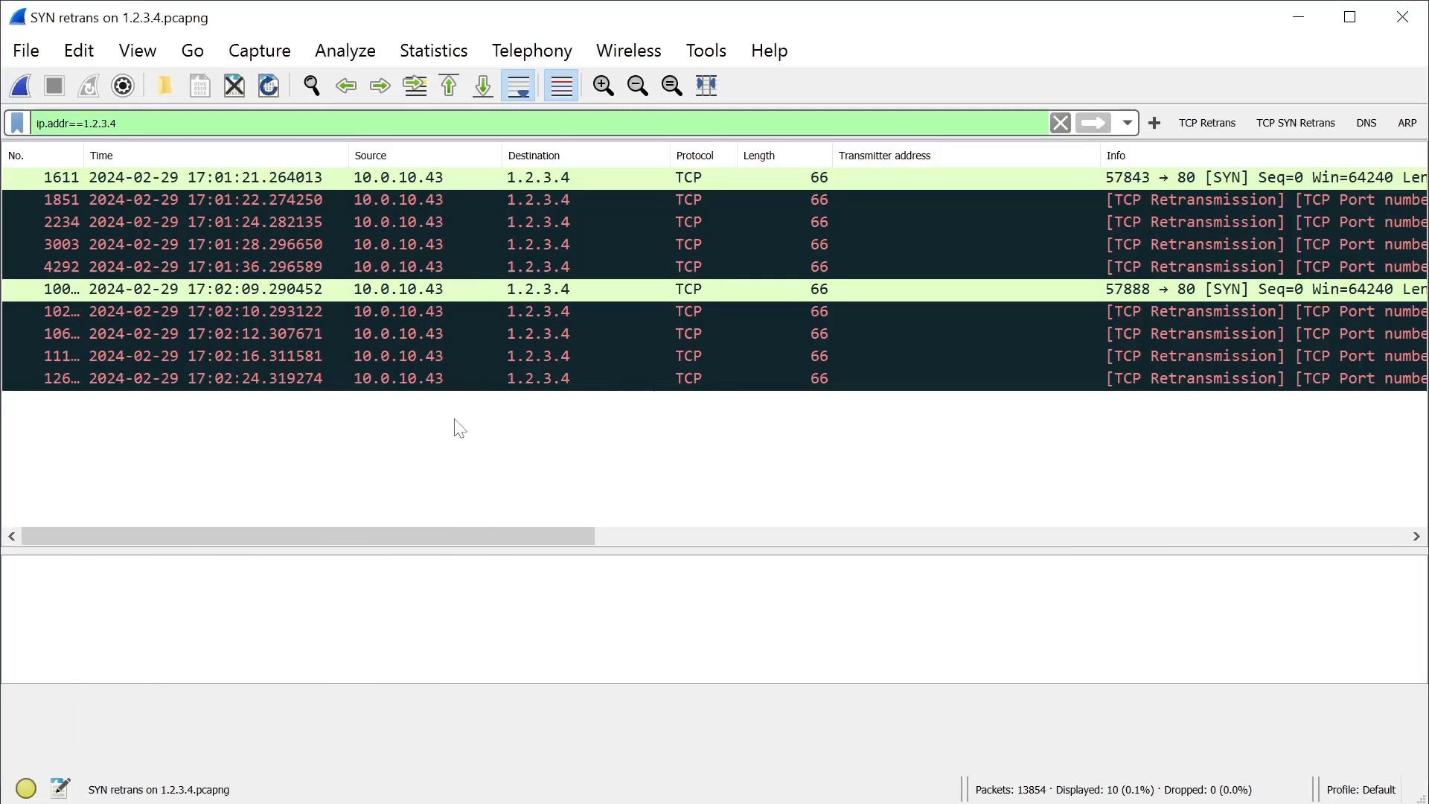
{"action": "left_click_drag", "start_coordinate": [482, 535], "coordinate": [552, 543]}
{"action": "left_click", "coordinate": [1045, 183]}
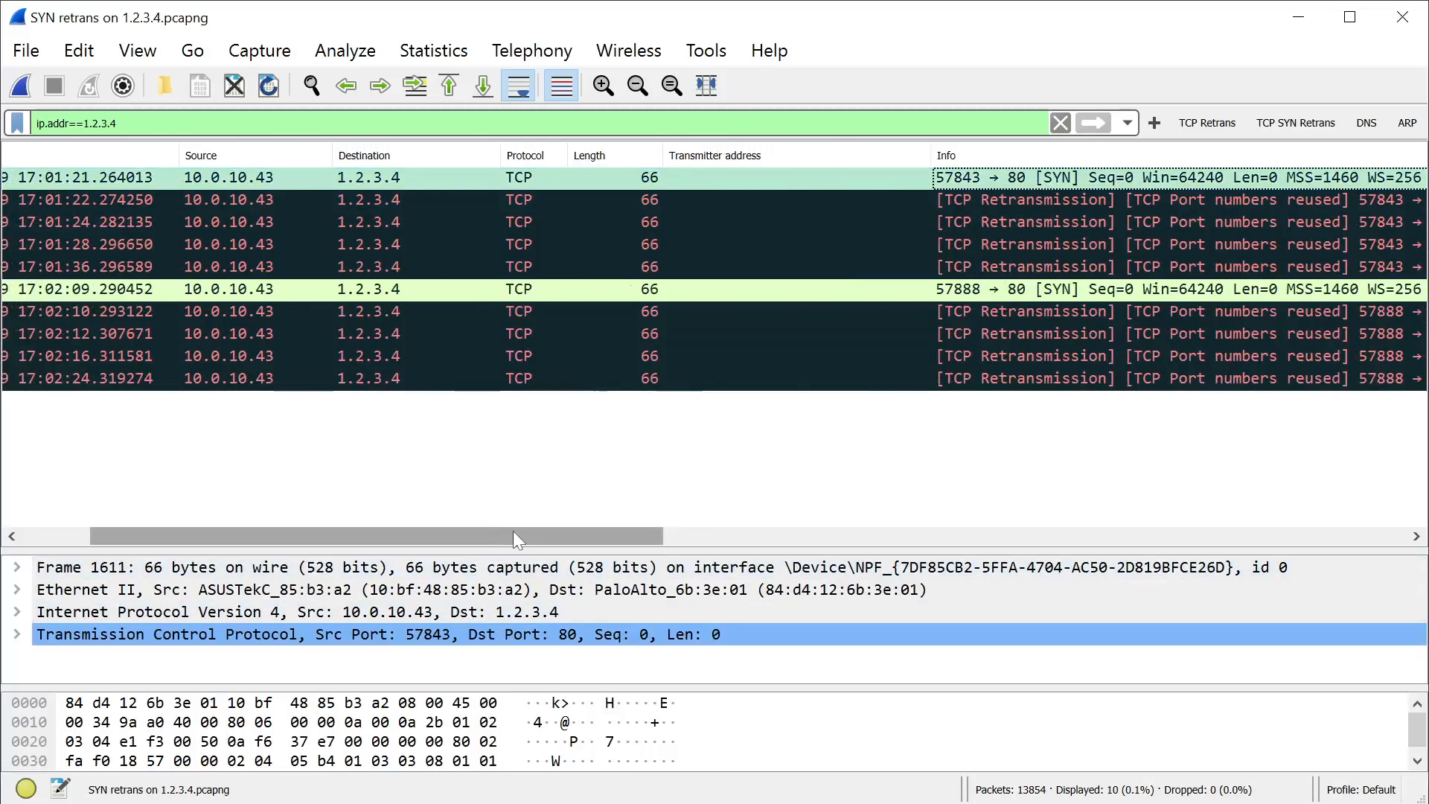
{"action": "left_click_drag", "start_coordinate": [512, 533], "coordinate": [445, 535]}
{"action": "left_click", "coordinate": [683, 183]}
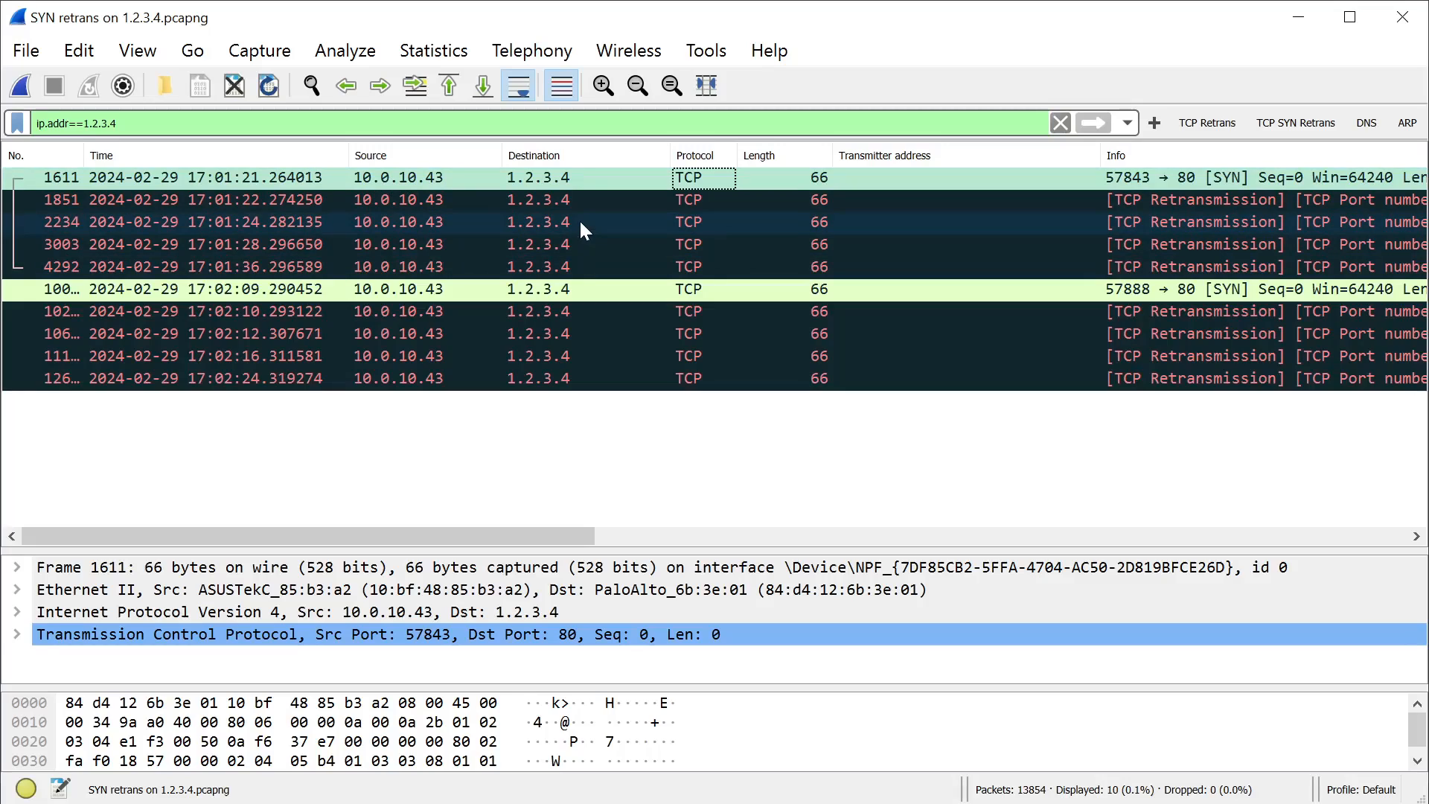
{"action": "left_click", "coordinate": [612, 467]}
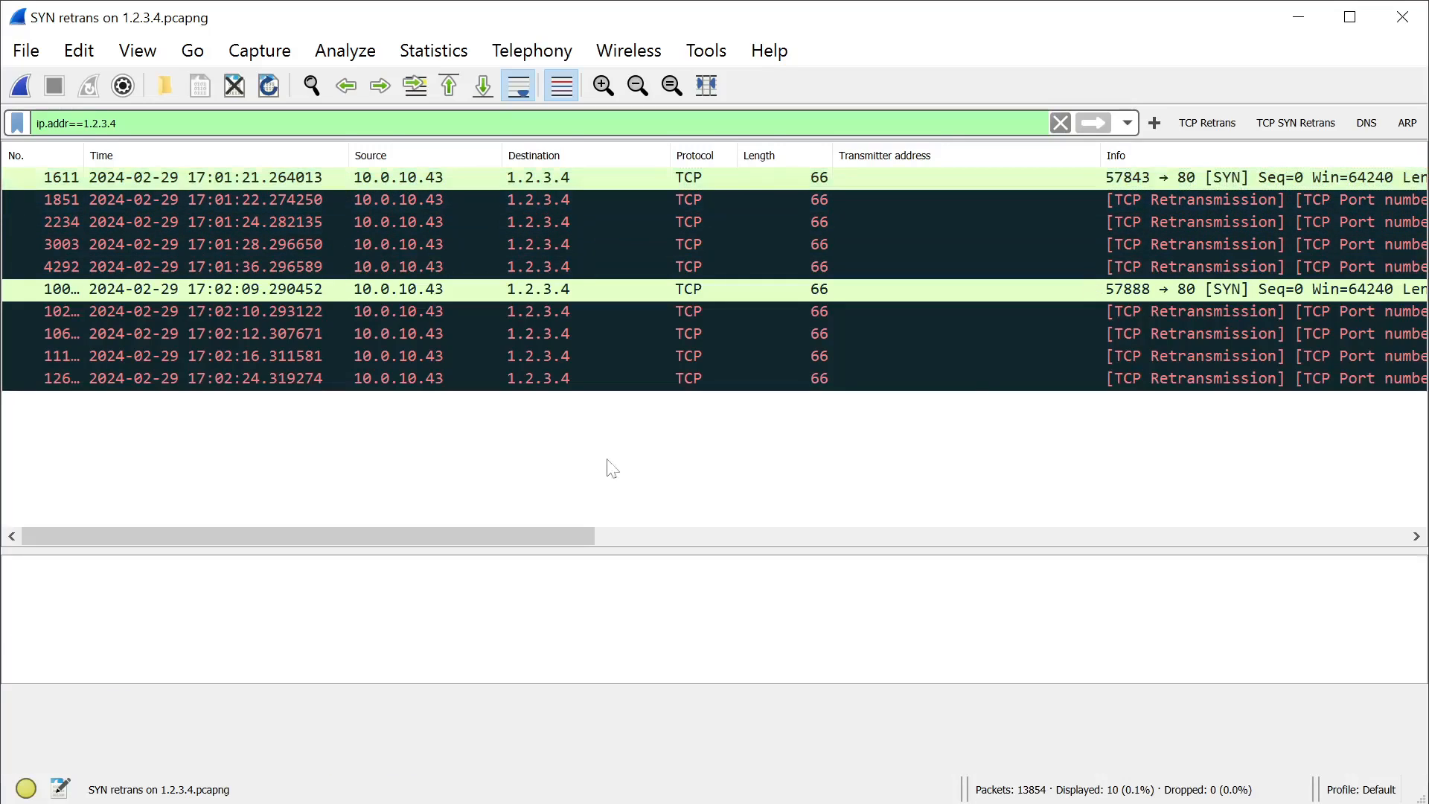
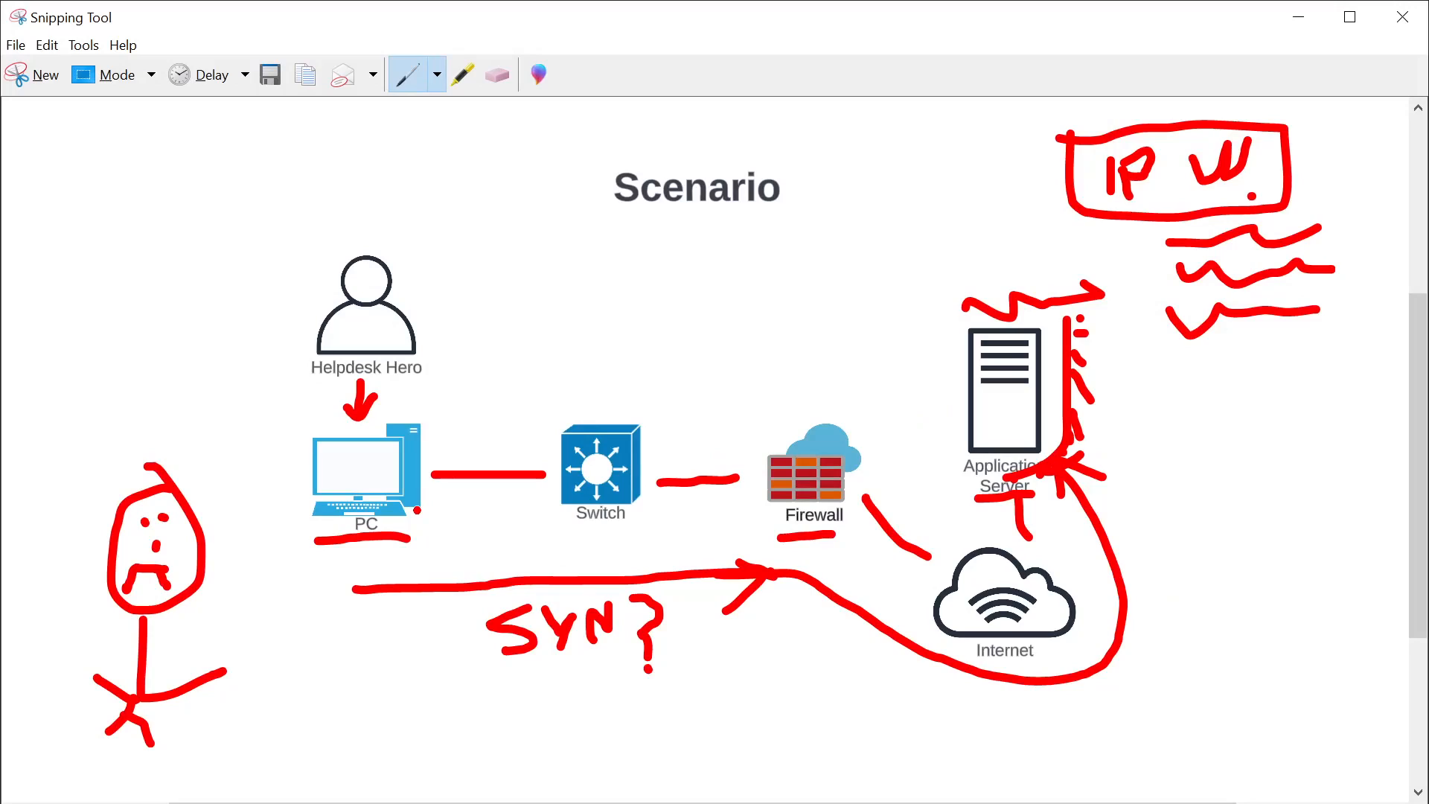
- Switch to the scenario diagram in Snipping Tool and underline the Helpdesk Hero label in red
{"action": "left_click_drag", "start_coordinate": [301, 384], "coordinate": [467, 386]}
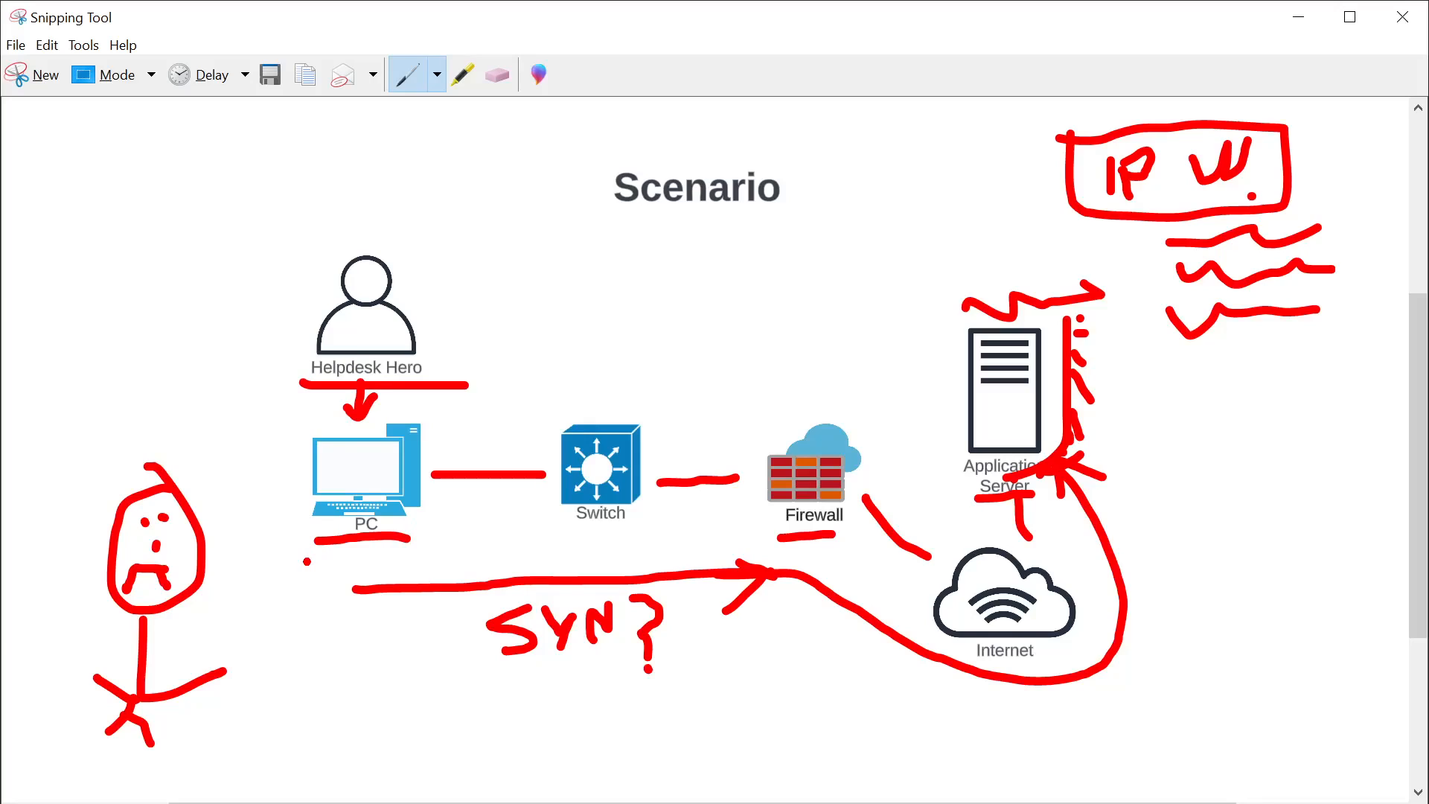
- Mark the path from the PC to the Application Server with a wavy red line and add extra underlines below both labels
{"action": "left_click_drag", "start_coordinate": [314, 547], "coordinate": [390, 551]}
{"action": "mouse_move", "coordinate": [466, 405]}
{"action": "left_mouse_down"}
{"action": "mouse_move", "coordinate": [846, 401]}
{"action": "mouse_move", "coordinate": [934, 326]}
{"action": "left_mouse_up"}
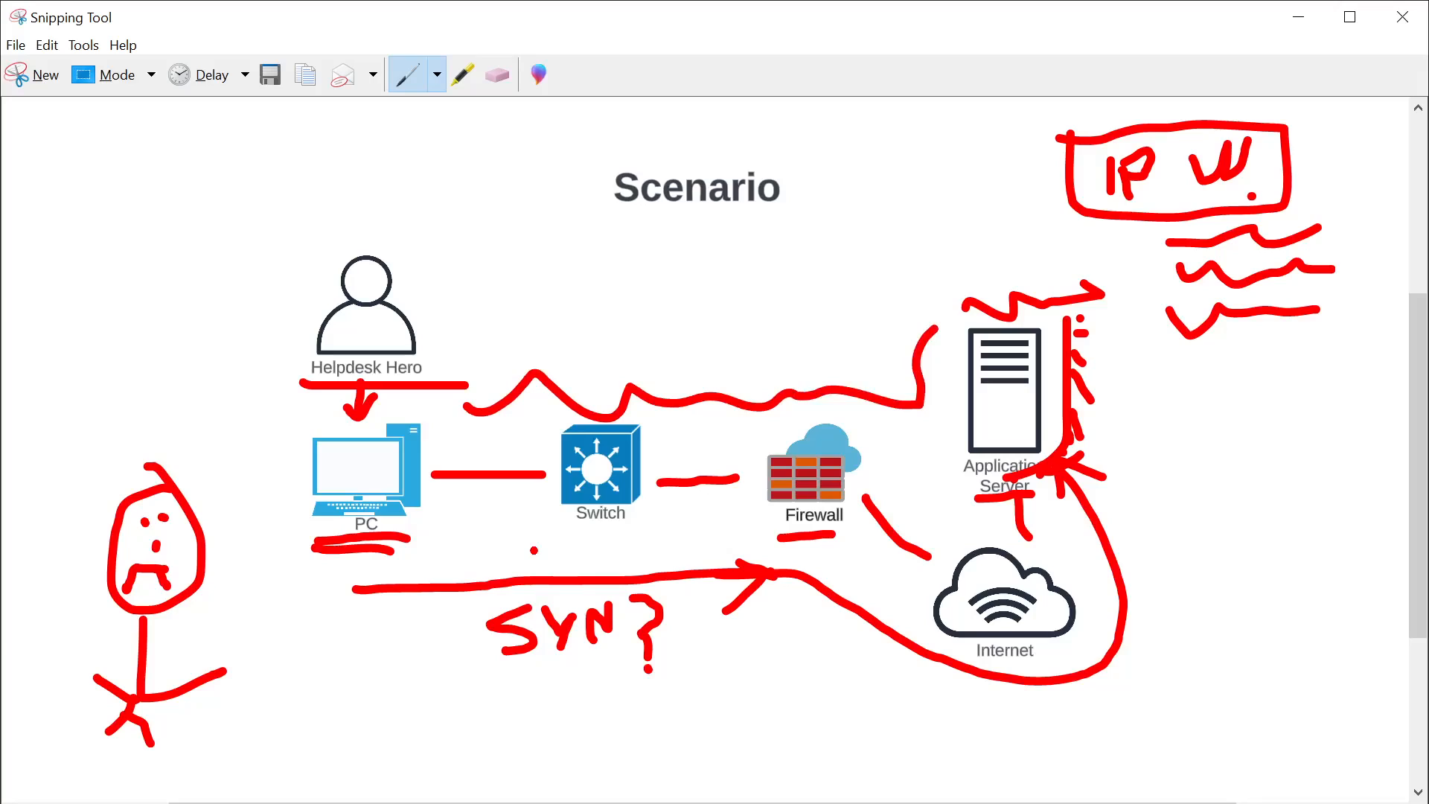
{"action": "mouse_move", "coordinate": [968, 497]}
{"action": "left_mouse_down"}
{"action": "mouse_move", "coordinate": [1023, 495]}
{"action": "mouse_move", "coordinate": [979, 505]}
{"action": "left_mouse_up"}
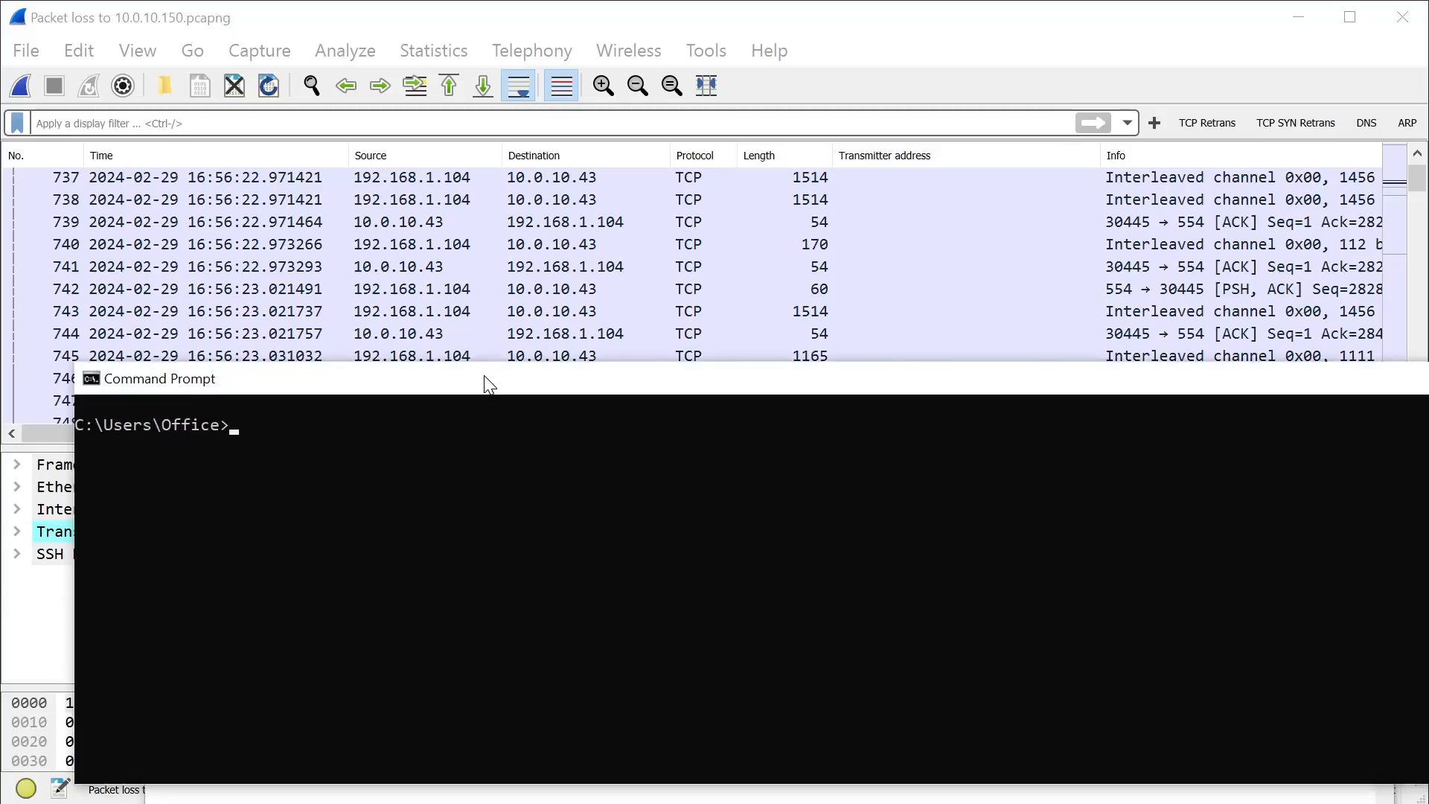
- Look up chocolate.local with nslookup in Command Prompt and copy the resolved IPv4 address
{"action": "left_click_drag", "start_coordinate": [485, 380], "coordinate": [488, 509]}
{"action": "type", "text": "nslookup chocolate."}
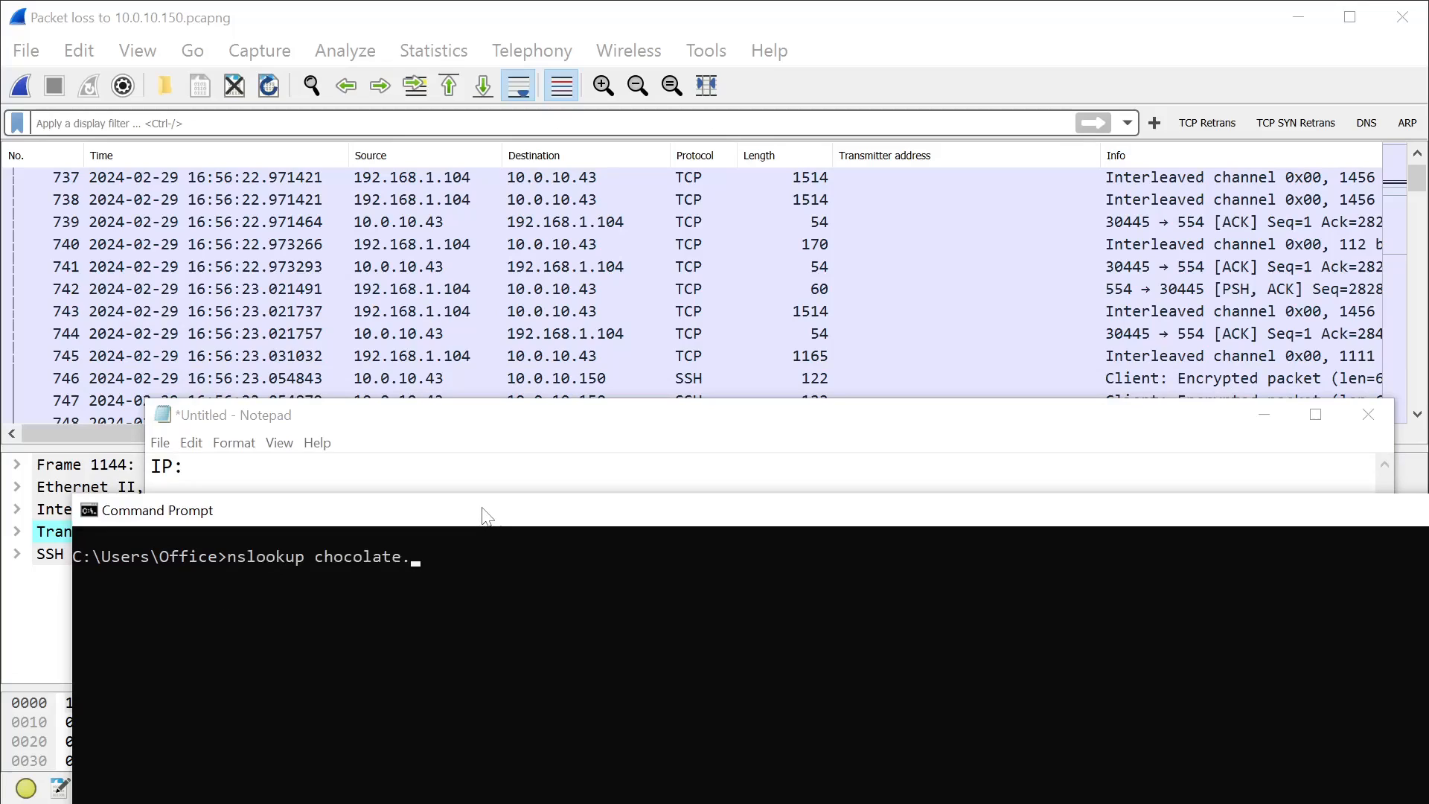
{"action": "type", "text": "local"}
{"action": "key", "text": "Return"}
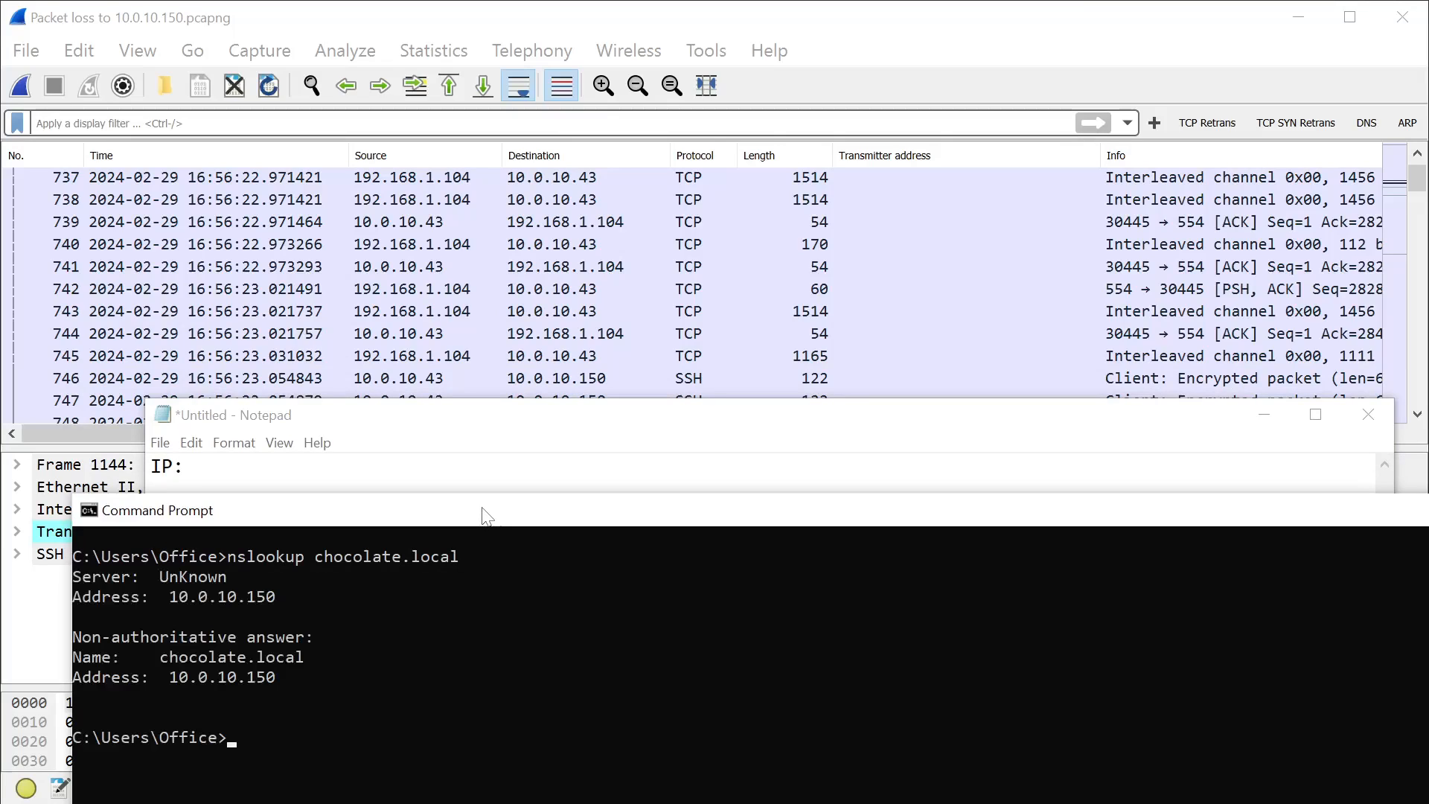
{"action": "left_click_drag", "start_coordinate": [170, 675], "coordinate": [270, 678]}
{"action": "key", "text": "ctrl+c"}
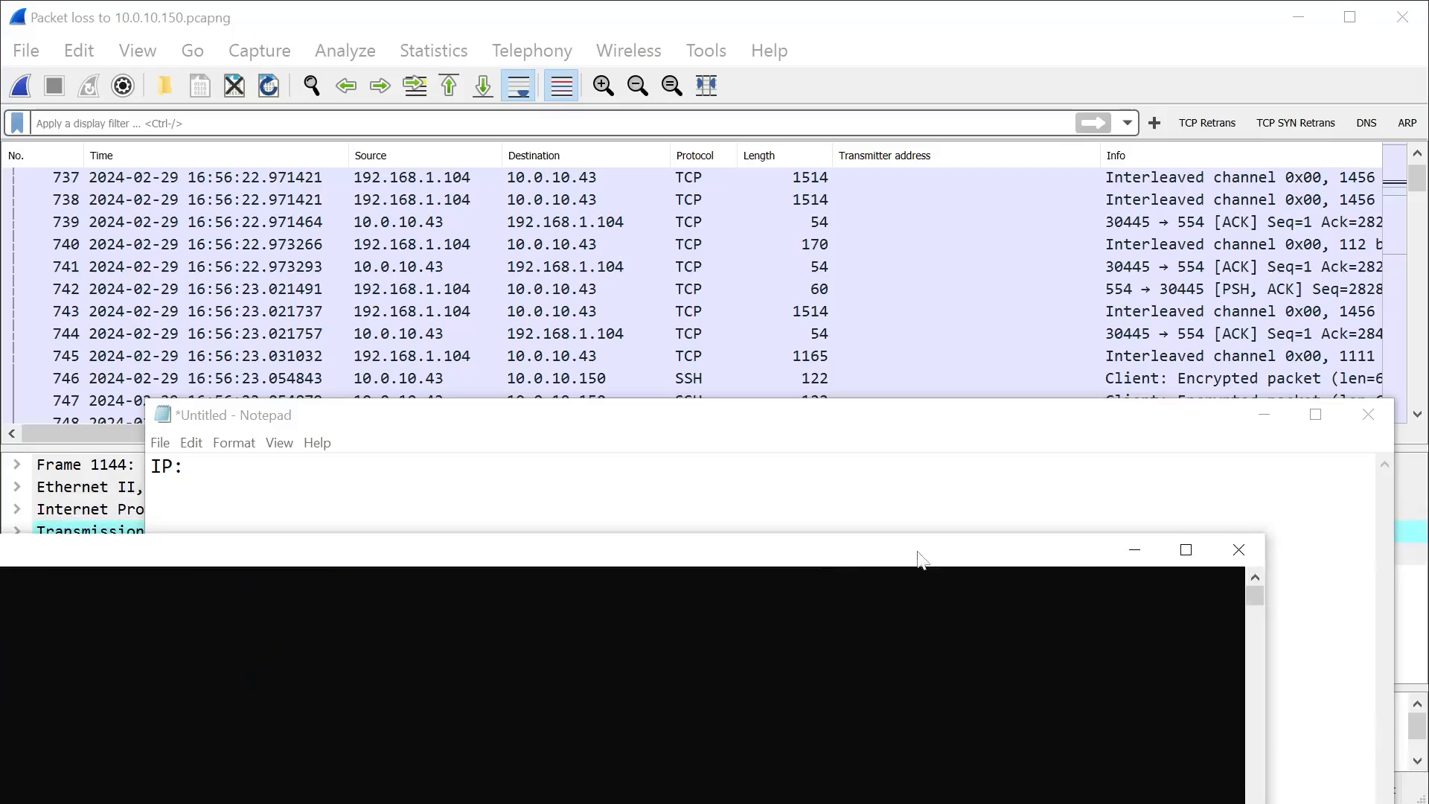
- Minimize Command Prompt and Notepad, and filter the Wireshark capture with ip.addr==10.0.10.150
{"action": "left_click", "coordinate": [1132, 549]}
{"action": "left_click", "coordinate": [1263, 414]}
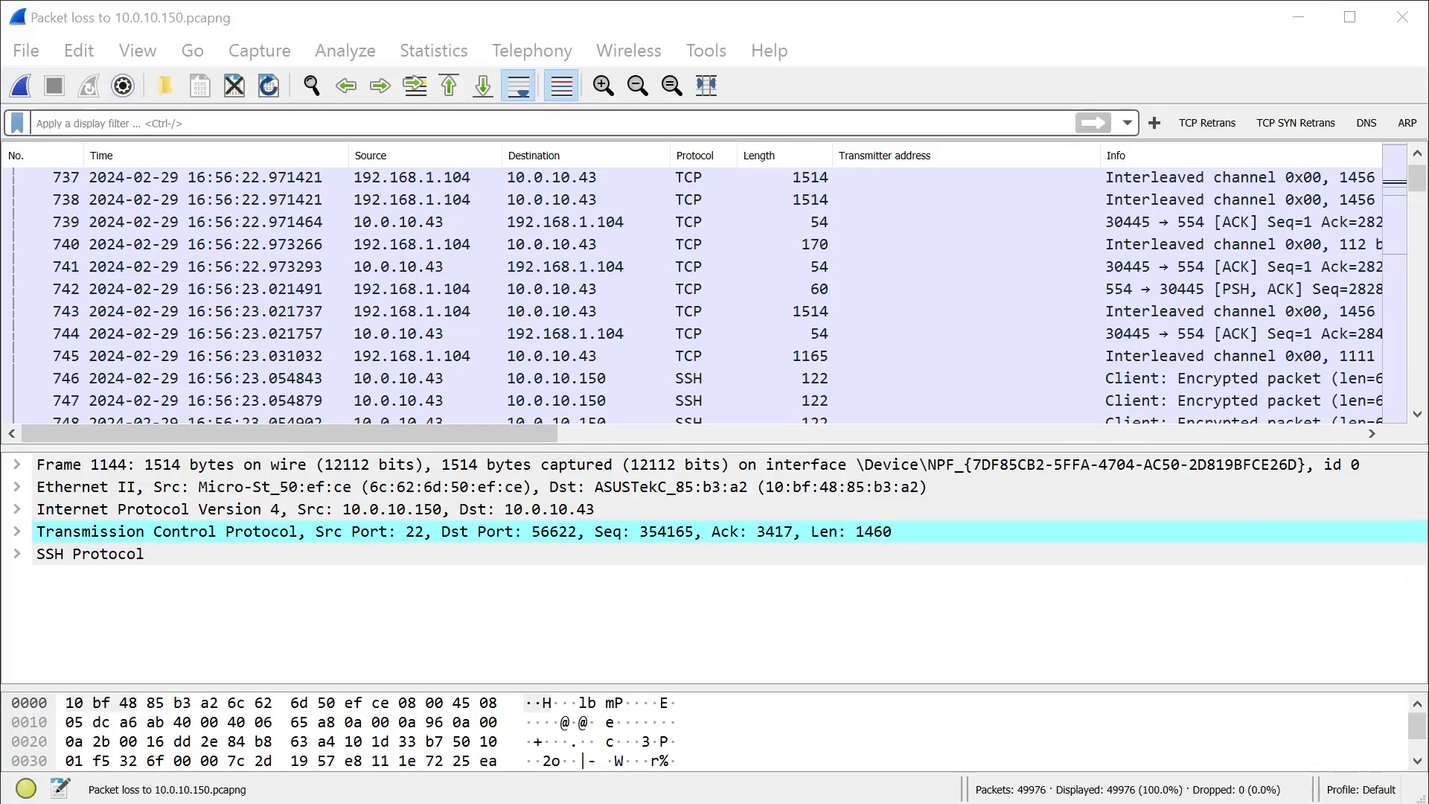
{"action": "left_click", "coordinate": [266, 139]}
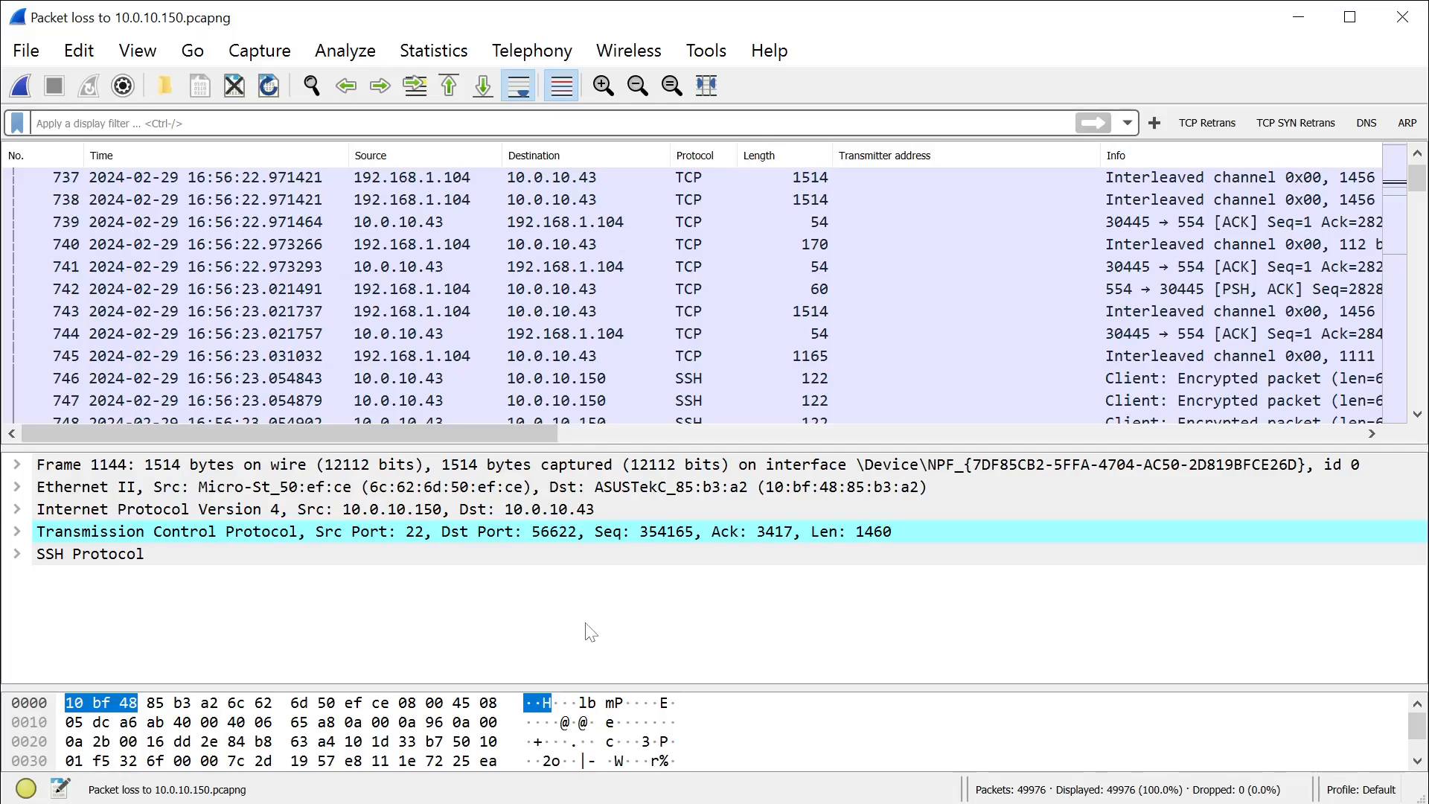
{"action": "type", "text": "ip."}
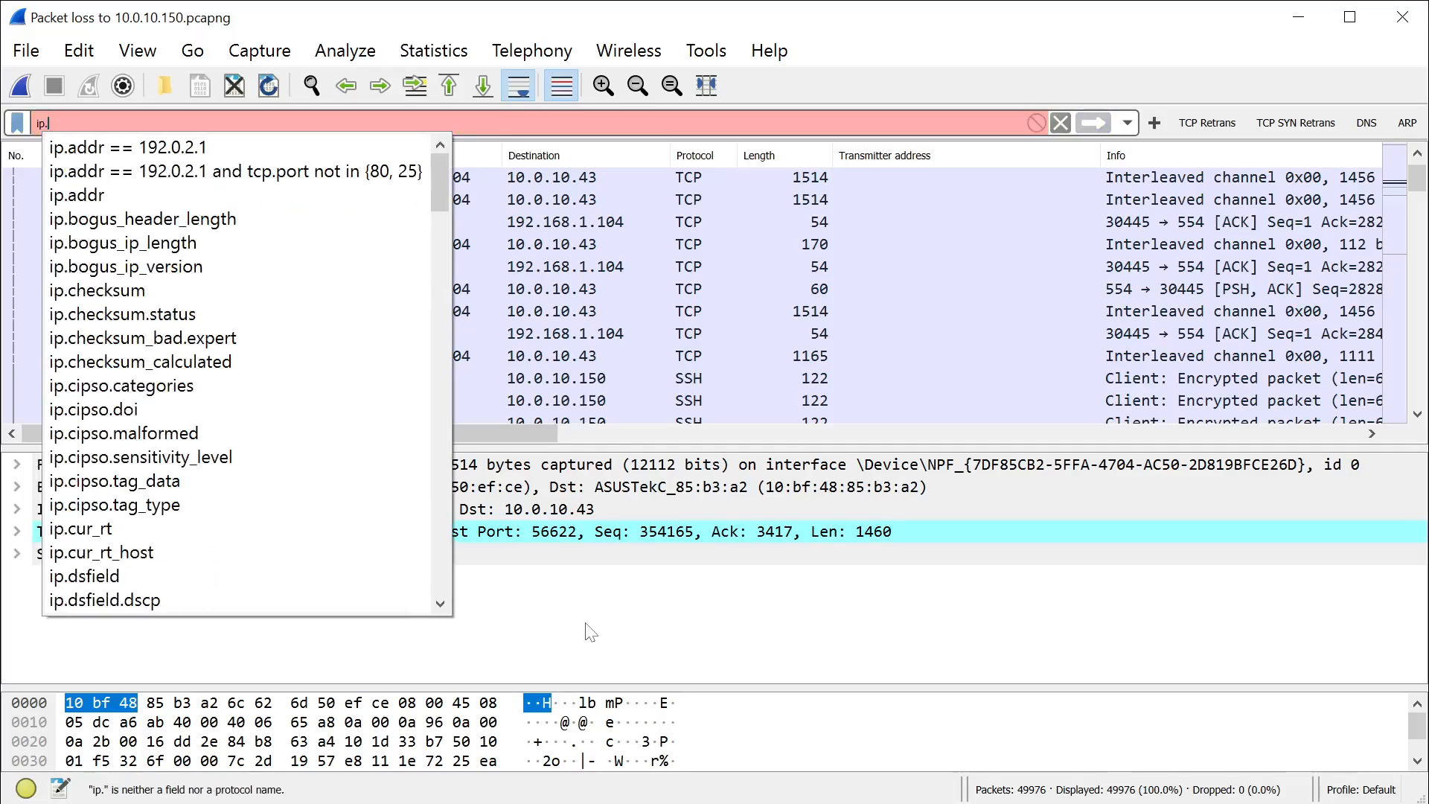
{"action": "type", "text": "addr==10.0.10.150"}
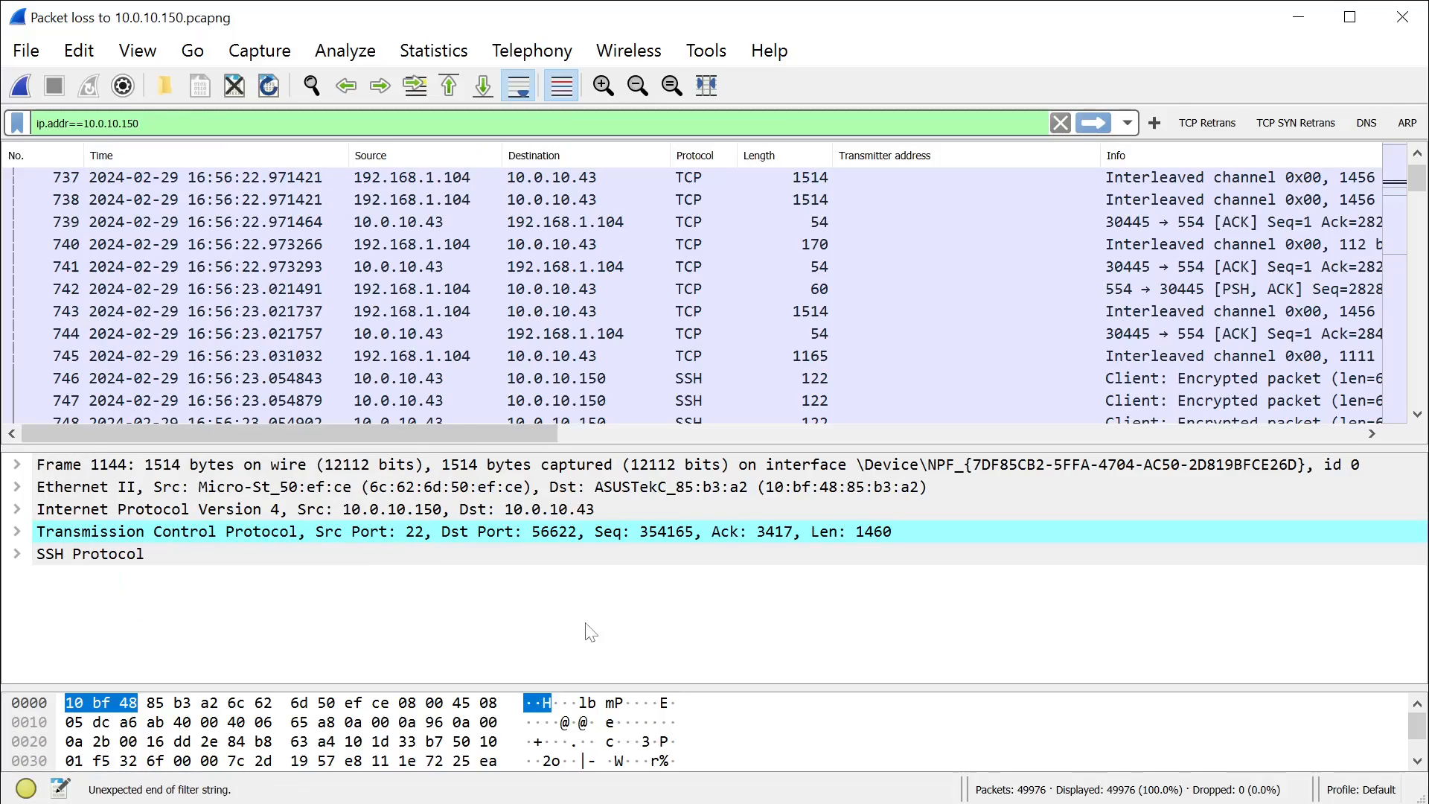
{"action": "key", "text": "Return"}
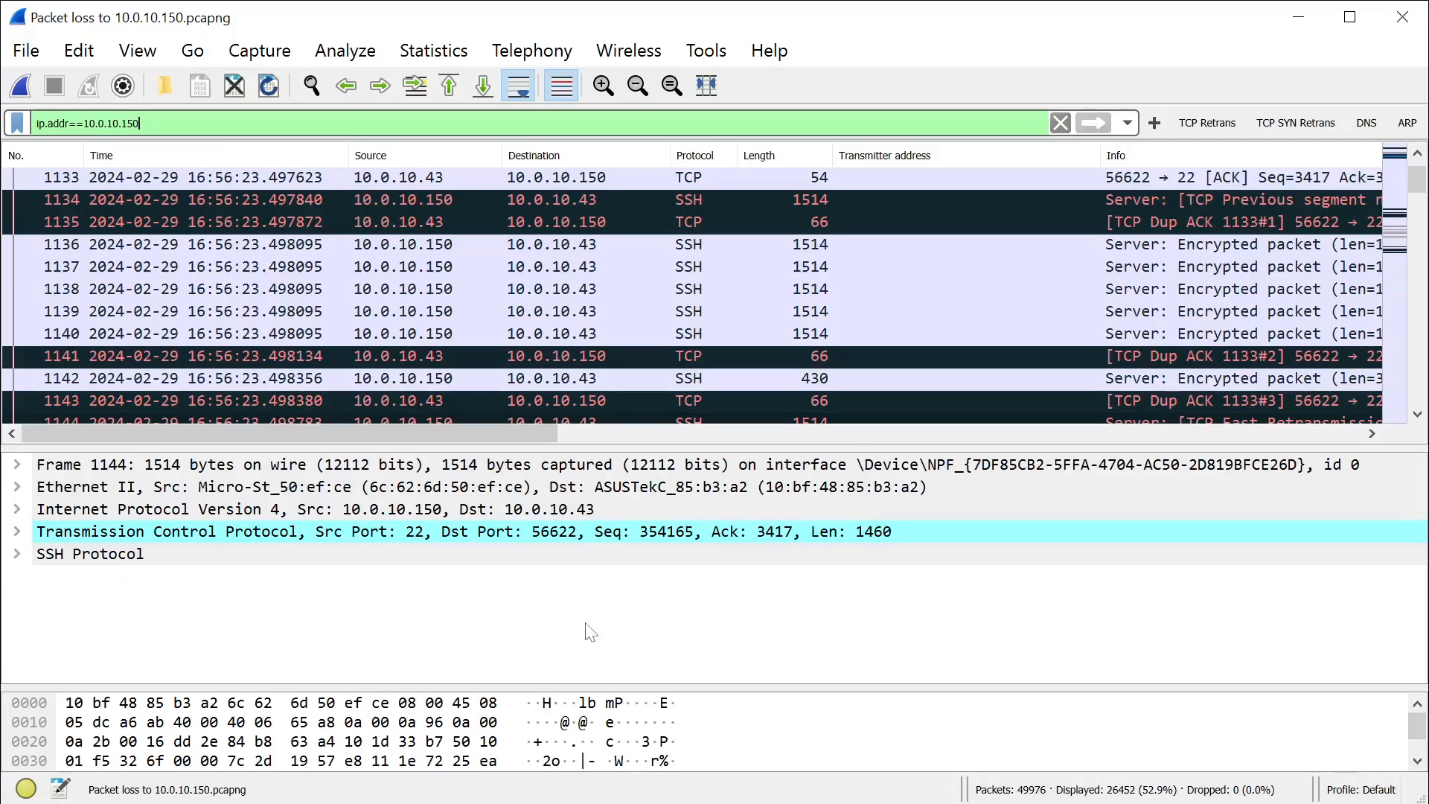
- Examine the TCP handshake at the start of the filtered capture by inspecting the SYN, SYN-ACK and ACK in packets 12 to 14
{"action": "scroll", "coordinate": [1079, 279], "scroll_direction": "up", "scroll_amount": 7}
{"action": "scroll", "coordinate": [1076, 271], "scroll_direction": "up", "scroll_amount": 20}
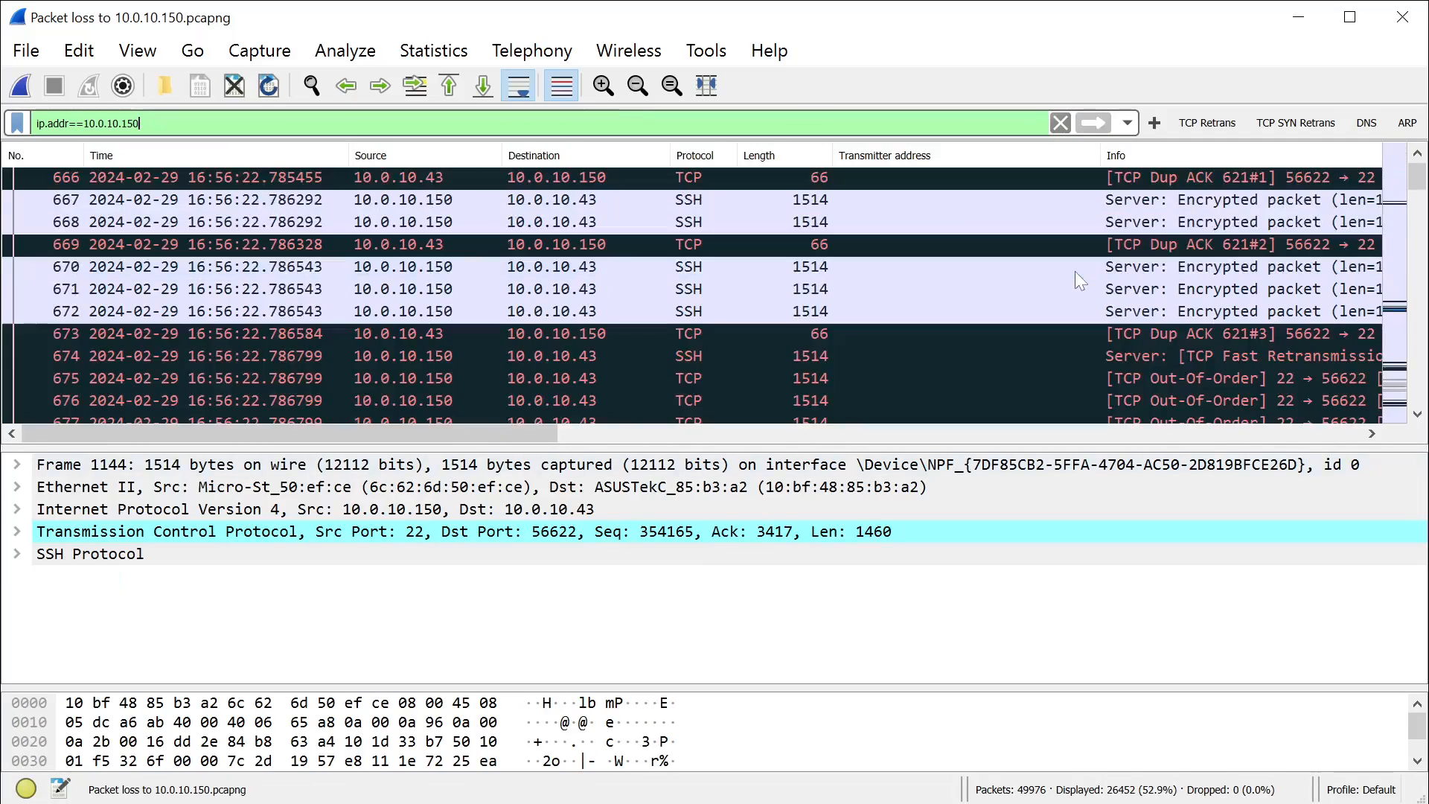
{"action": "scroll", "coordinate": [1075, 271], "scroll_direction": "up", "scroll_amount": 20}
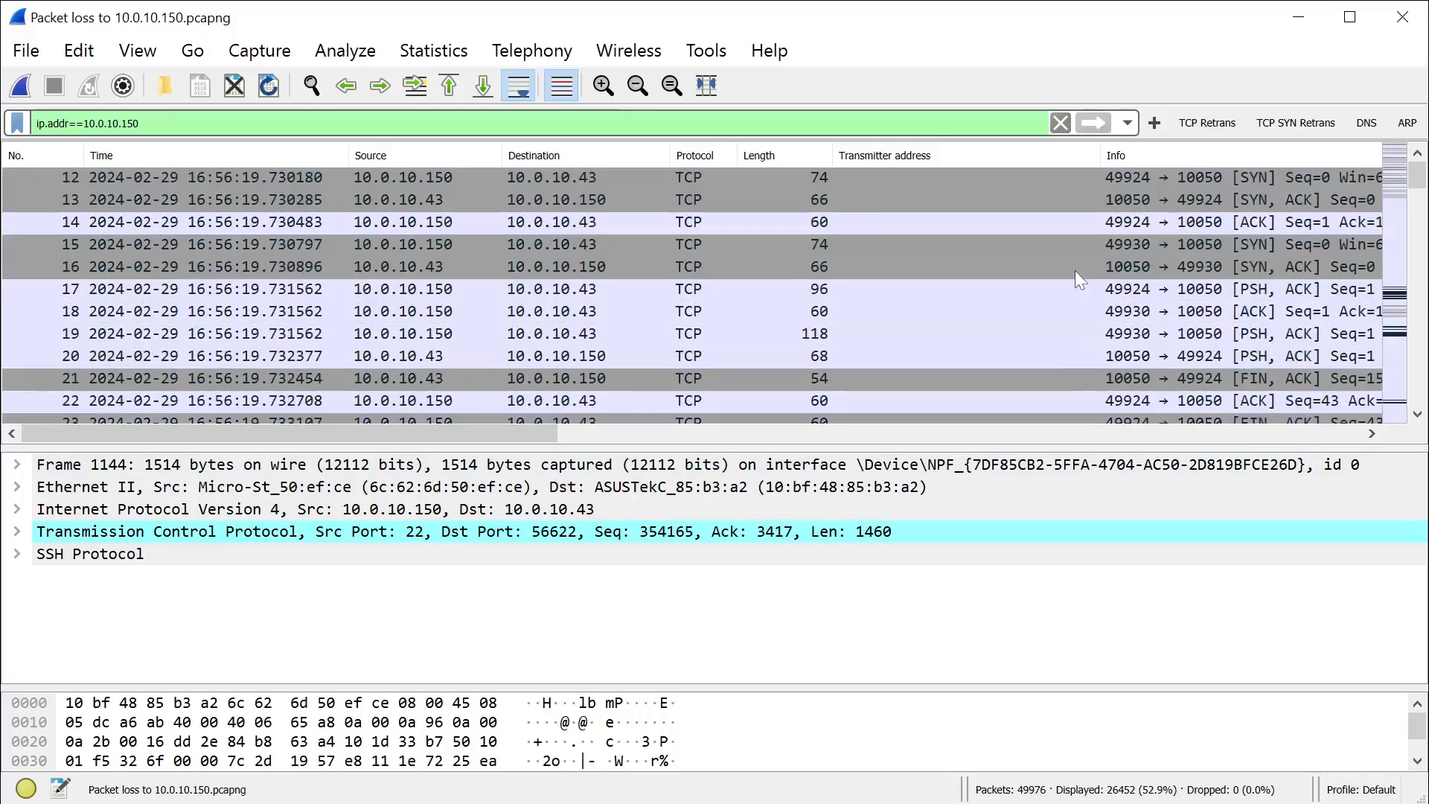
{"action": "left_click", "coordinate": [1086, 180]}
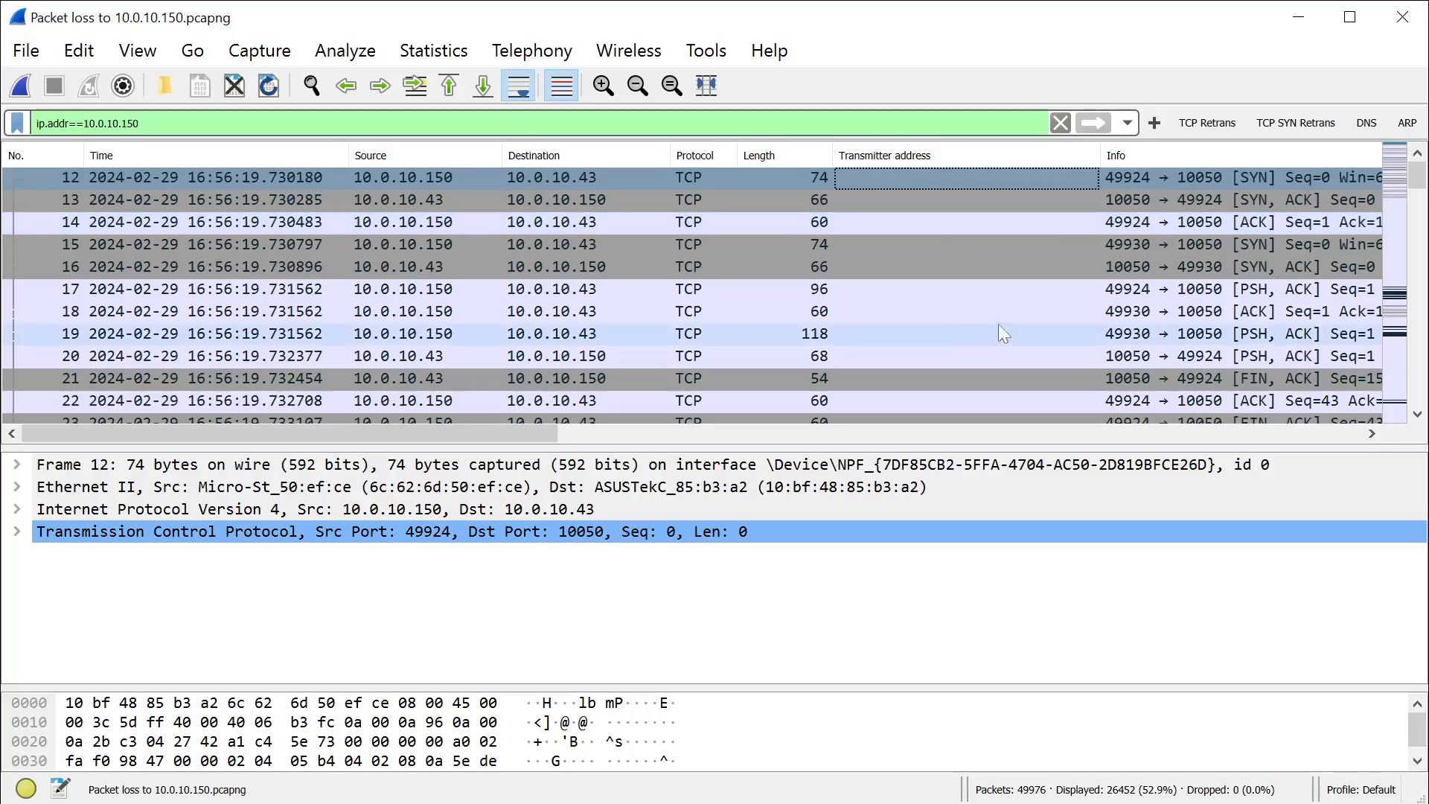
{"action": "scroll", "coordinate": [1084, 373], "scroll_direction": "down", "scroll_amount": 20}
{"action": "scroll", "coordinate": [1083, 372], "scroll_direction": "down", "scroll_amount": 4}
{"action": "scroll", "coordinate": [1084, 373], "scroll_direction": "up", "scroll_amount": 20}
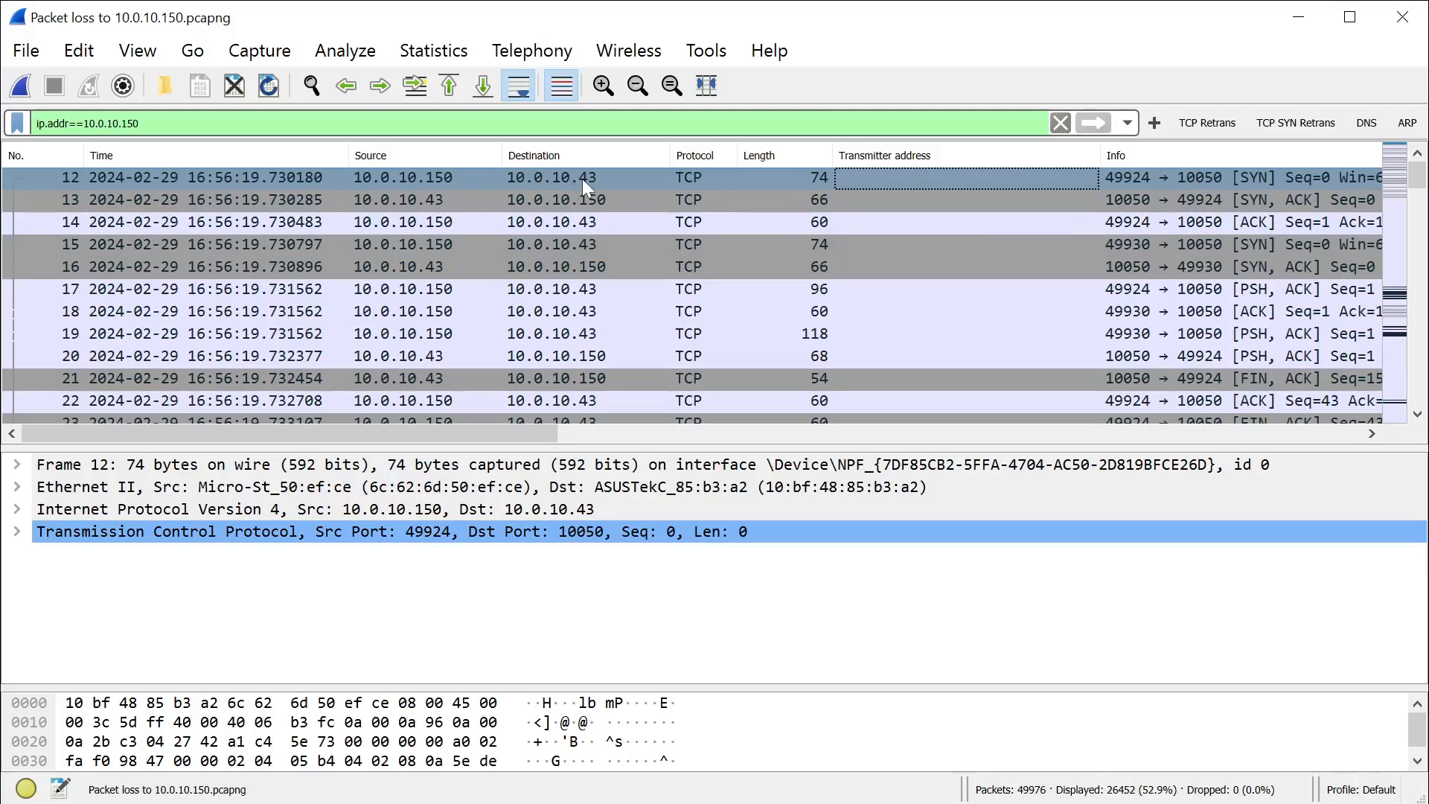
{"action": "left_click", "coordinate": [483, 205]}
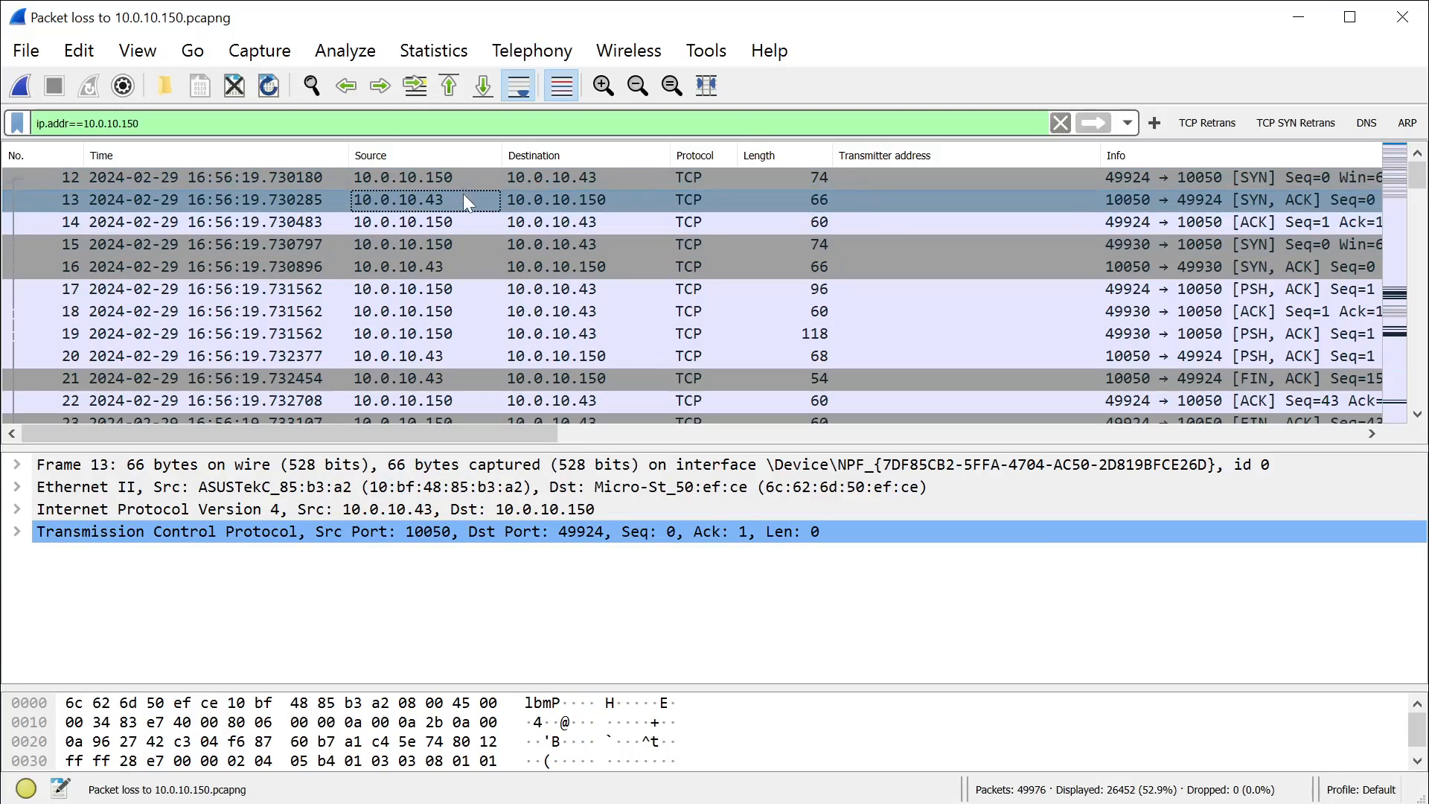
{"action": "left_click", "coordinate": [467, 218]}
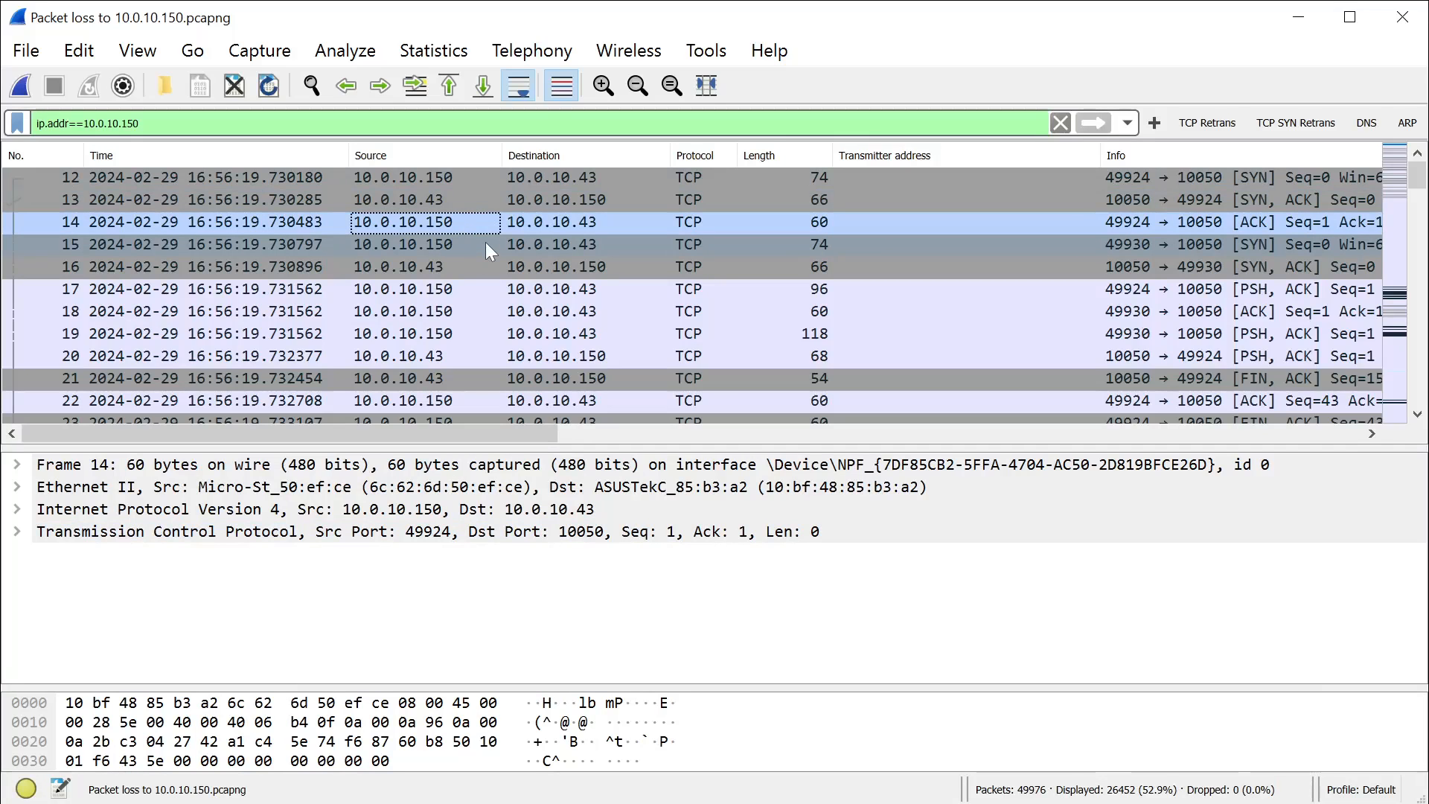
- Review the scenario diagram in Snipping Tool, return to Wireshark and look through the SSH data exchange following the handshake
{"action": "key", "text": "alt+Tab"}
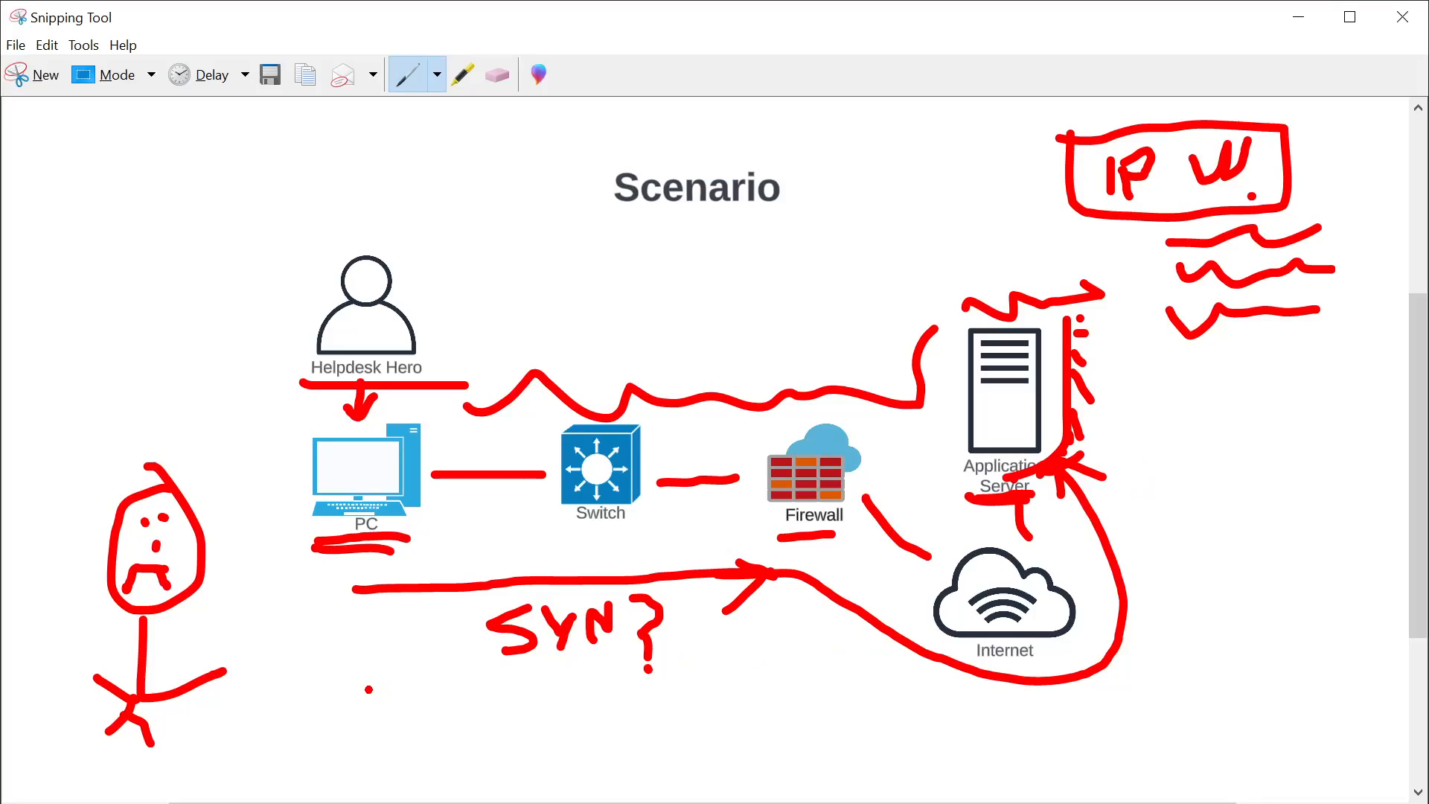
{"action": "left_click", "coordinate": [1295, 21]}
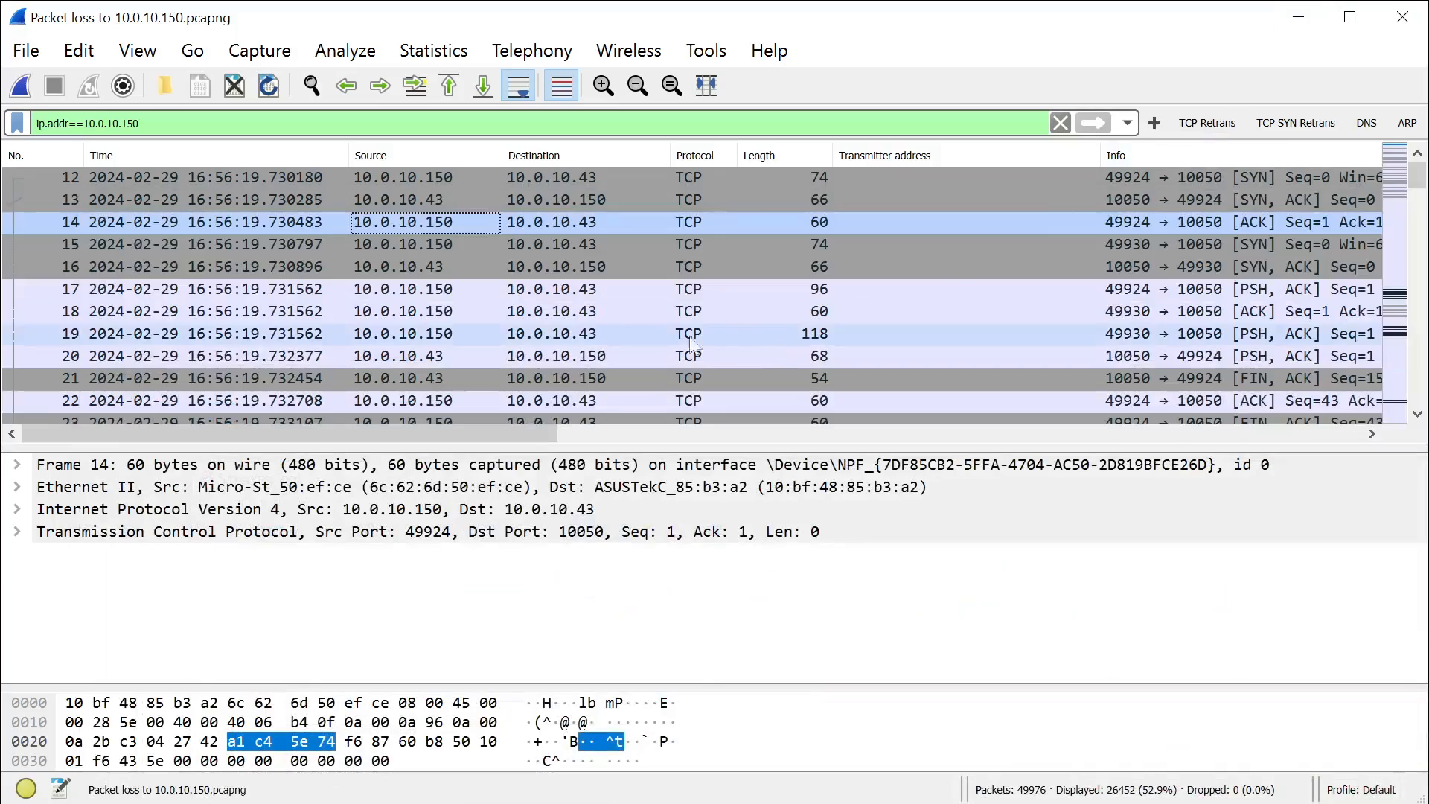
{"action": "scroll", "coordinate": [661, 345], "scroll_direction": "down", "scroll_amount": 20}
{"action": "scroll", "coordinate": [661, 345], "scroll_direction": "down", "scroll_amount": 20}
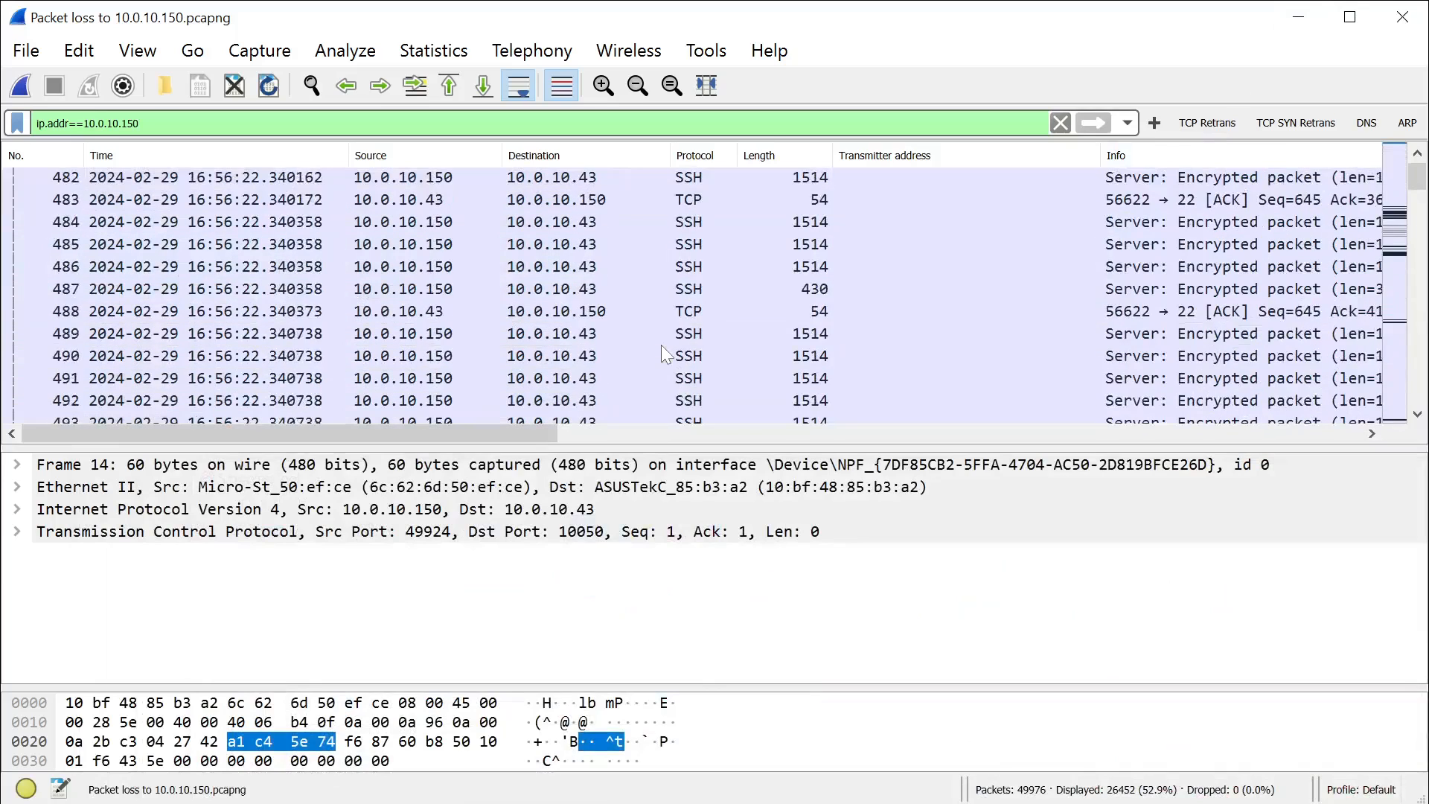
{"action": "scroll", "coordinate": [681, 305], "scroll_direction": "up", "scroll_amount": 20}
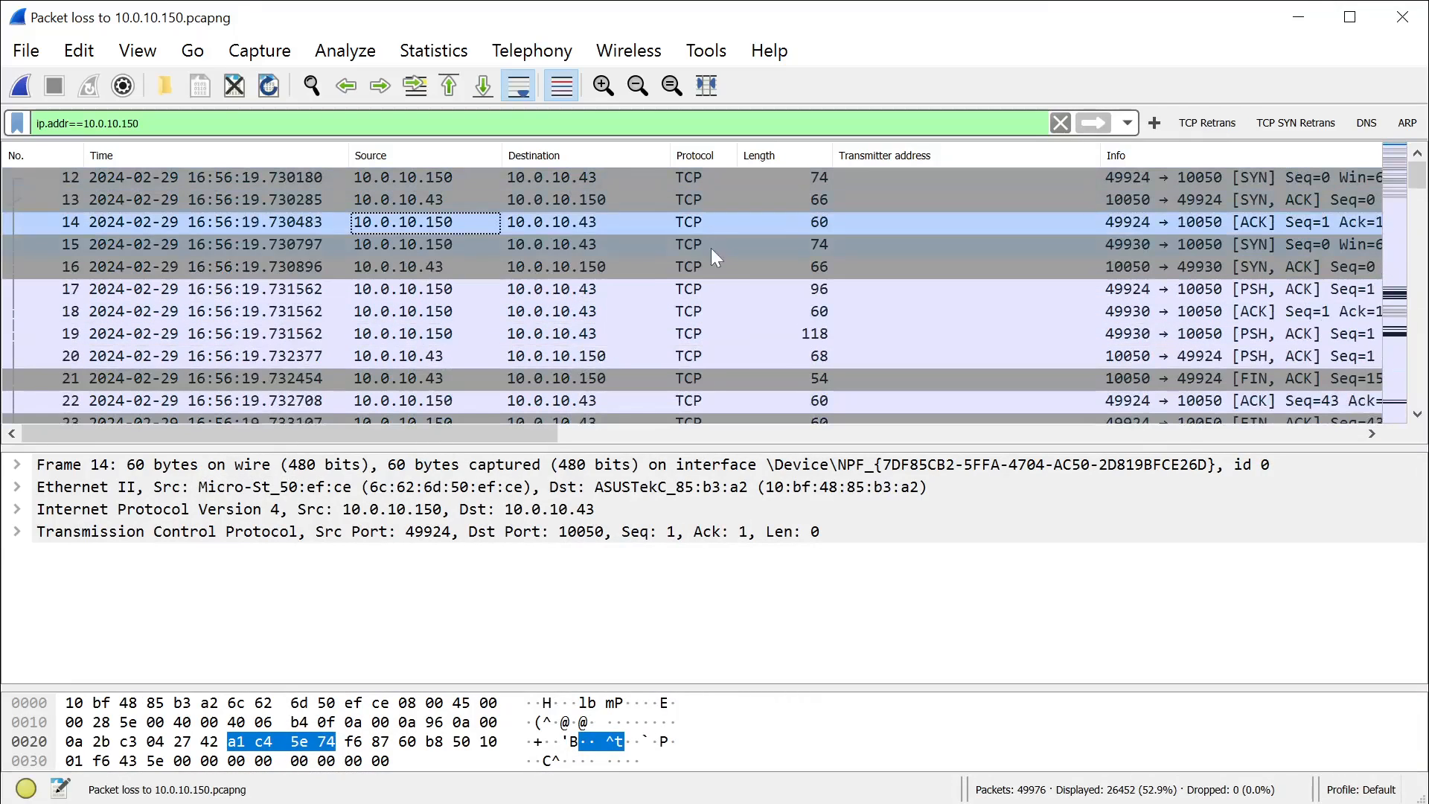
{"action": "scroll", "coordinate": [712, 248], "scroll_direction": "down", "scroll_amount": 20}
{"action": "scroll", "coordinate": [739, 285], "scroll_direction": "down", "scroll_amount": 4}
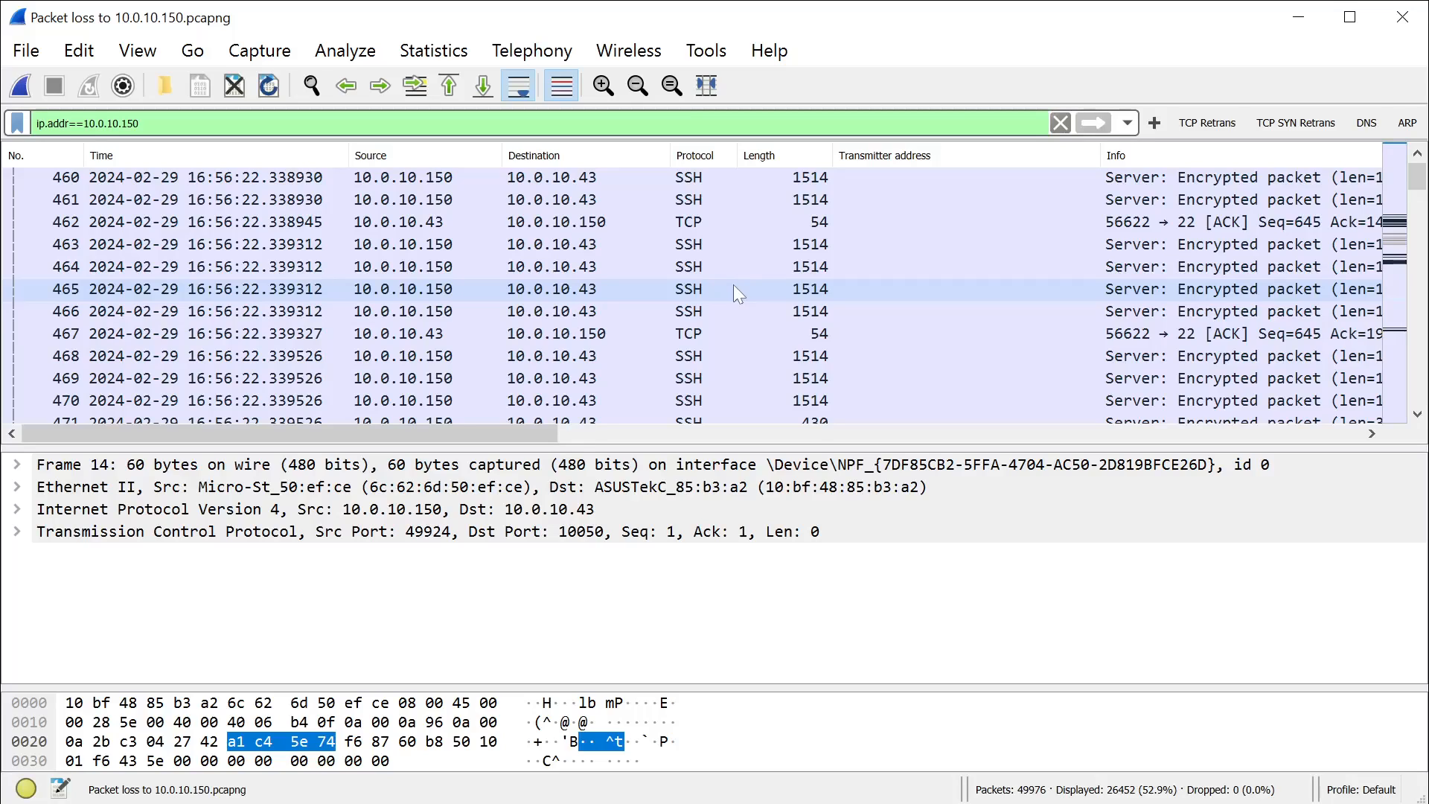
{"action": "scroll", "coordinate": [737, 292], "scroll_direction": "down", "scroll_amount": 4}
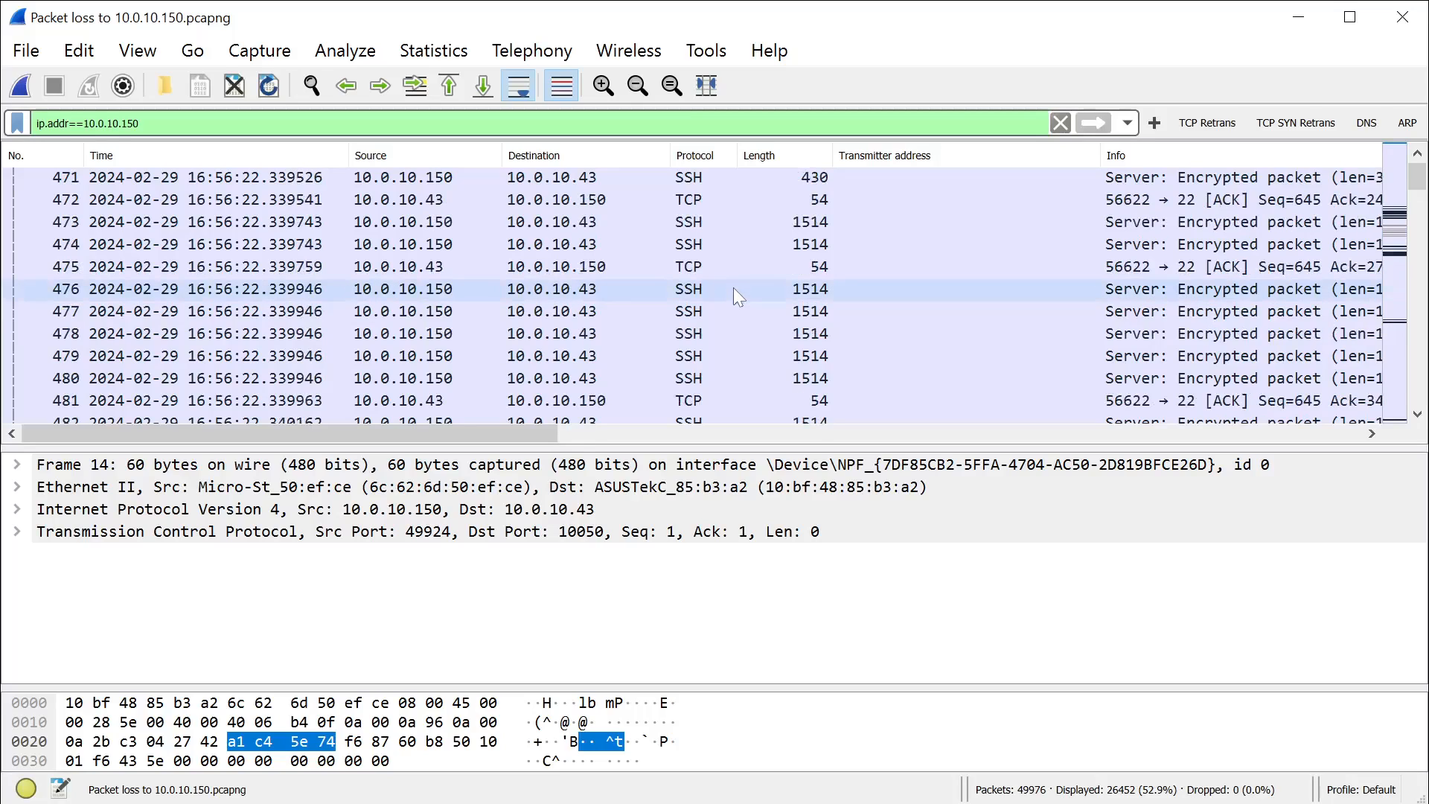
{"action": "scroll", "coordinate": [727, 287], "scroll_direction": "down", "scroll_amount": 7}
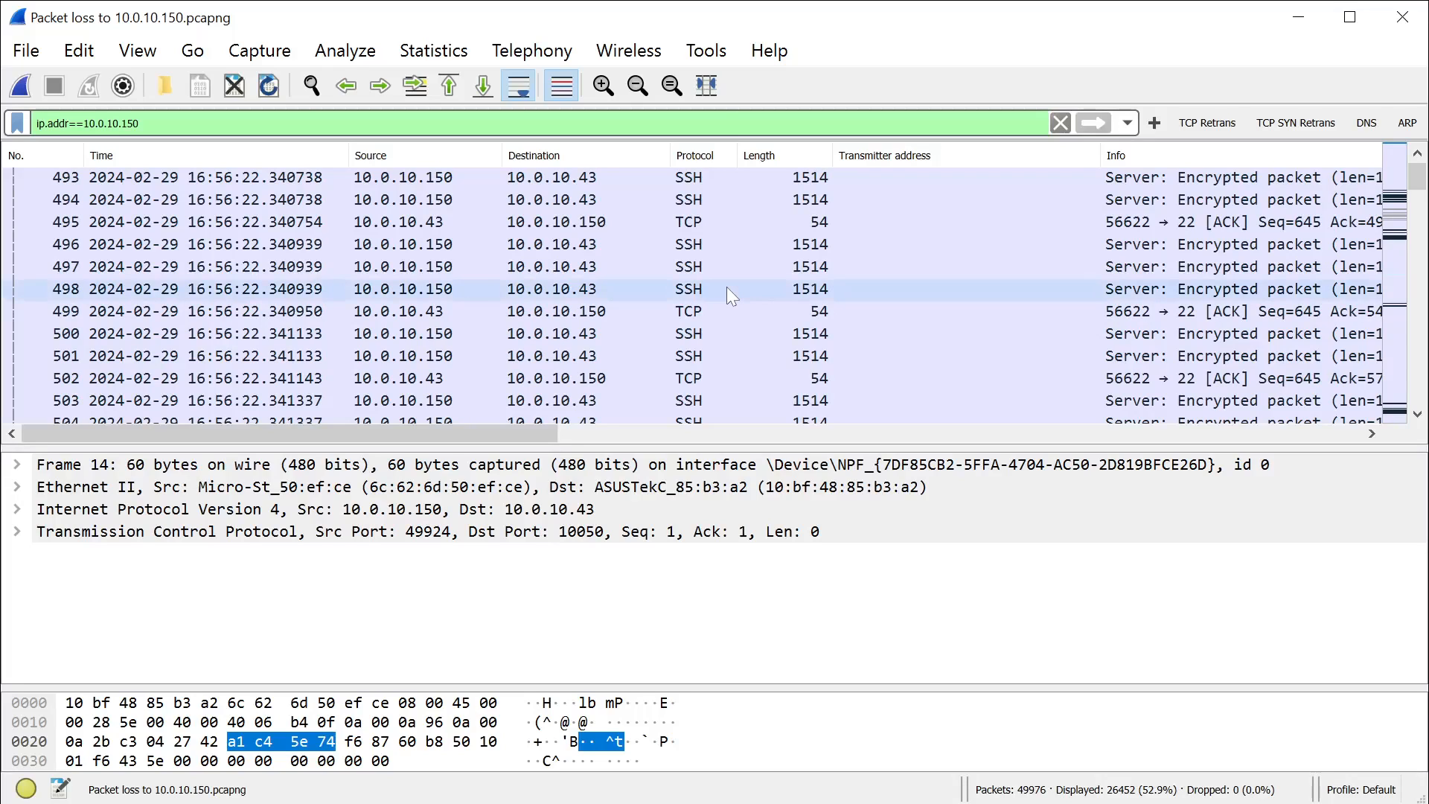
- Find the first cluster of duplicate ACKs and inspect the out-of-order packet 606 and the fast retransmission in packet 605
{"action": "scroll", "coordinate": [727, 287], "scroll_direction": "down", "scroll_amount": 20}
{"action": "scroll", "coordinate": [707, 295], "scroll_direction": "down", "scroll_amount": 7}
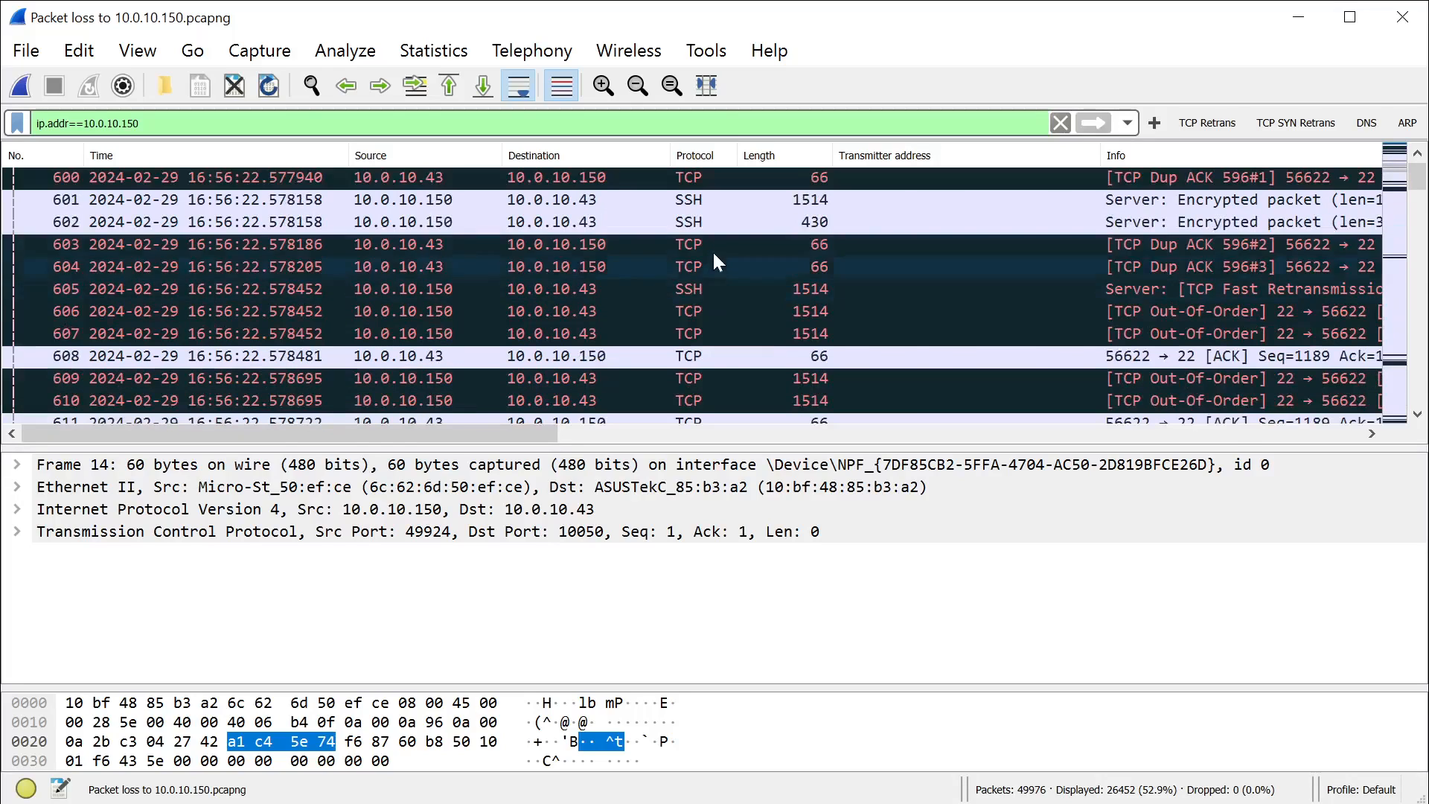
{"action": "scroll", "coordinate": [711, 254], "scroll_direction": "up", "scroll_amount": 4}
{"action": "scroll", "coordinate": [710, 253], "scroll_direction": "down", "scroll_amount": 4}
{"action": "left_click", "coordinate": [706, 312]}
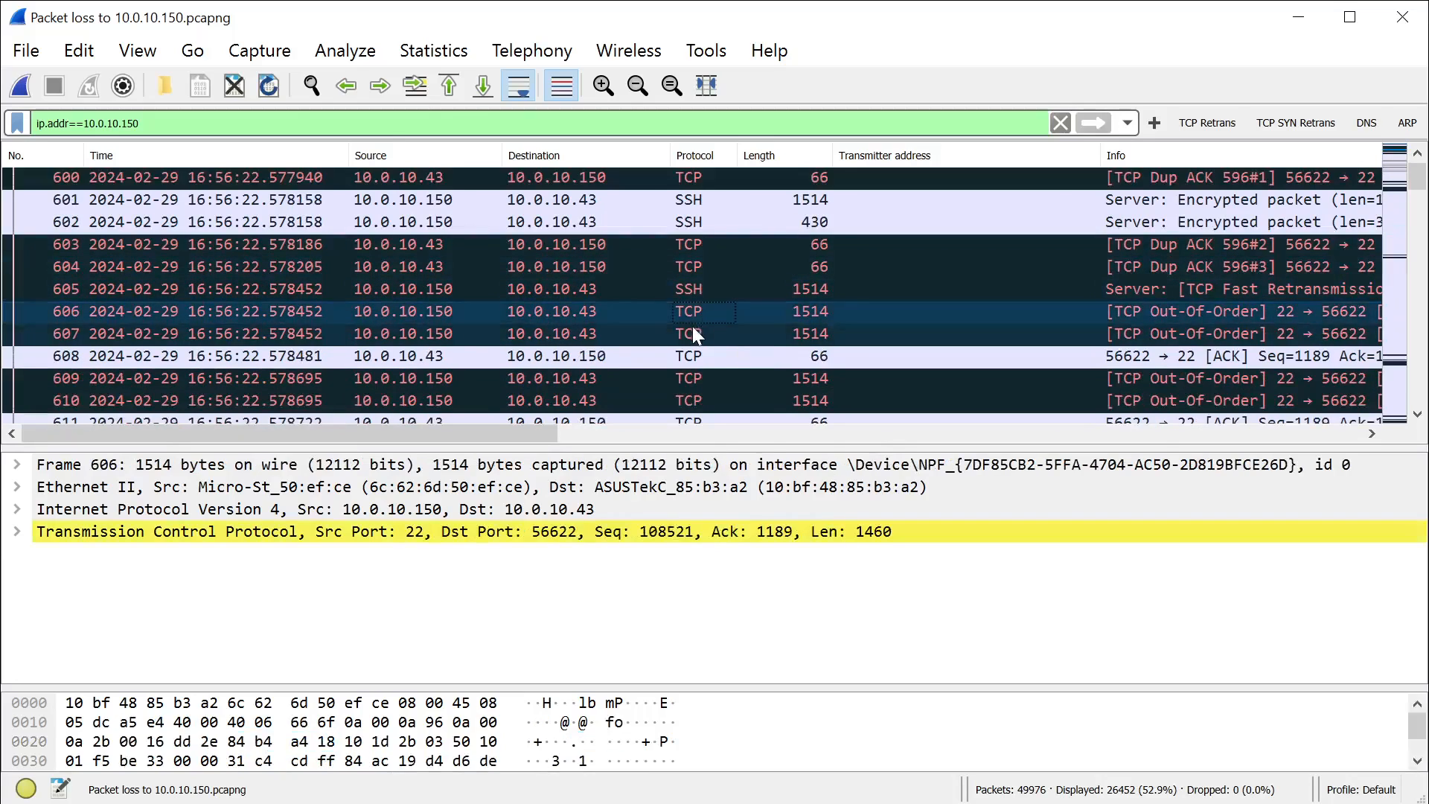
{"action": "left_click", "coordinate": [703, 290]}
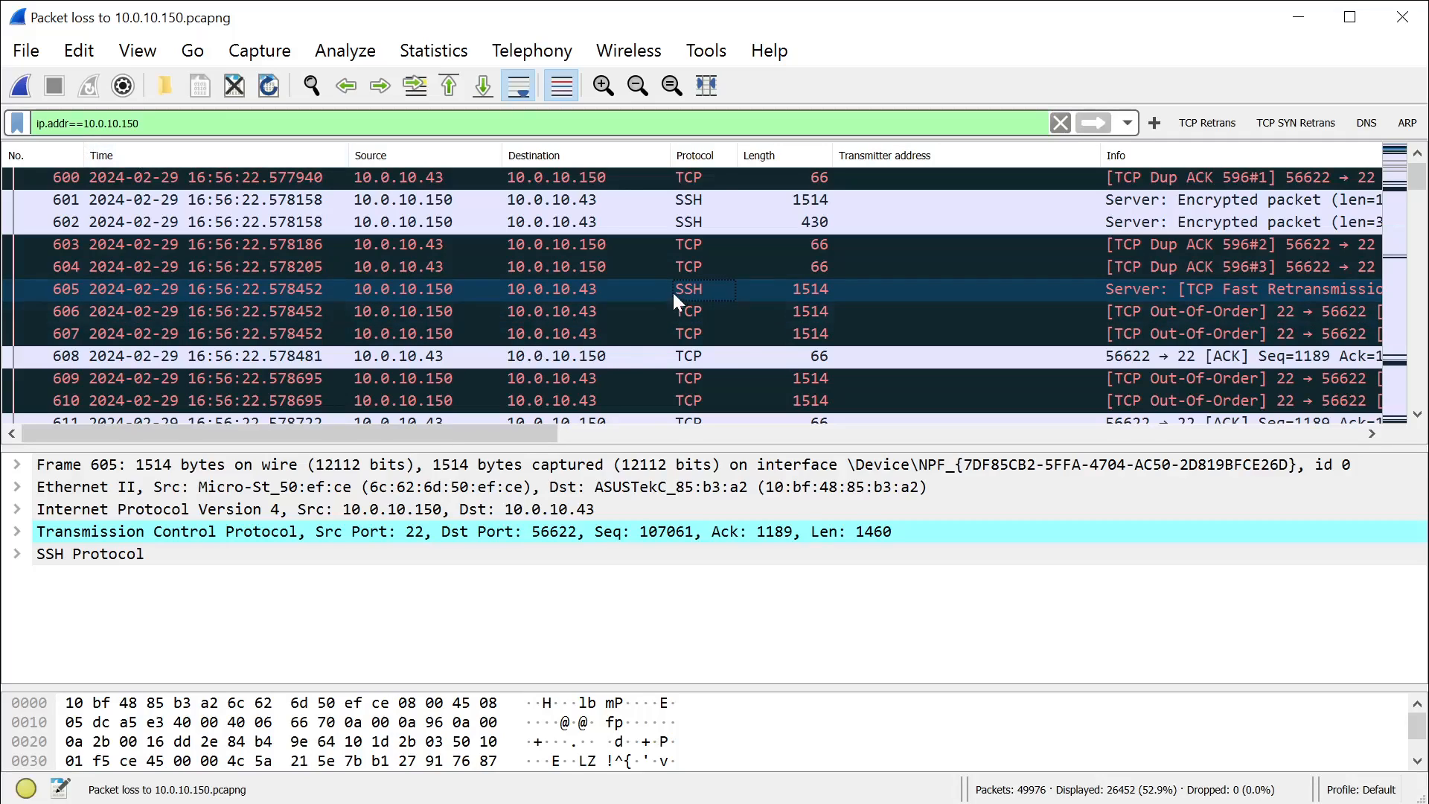
- Find the next TCP fast retransmission farther down the capture and inspect packet 674
{"action": "scroll", "coordinate": [676, 293], "scroll_direction": "down", "scroll_amount": 11}
{"action": "scroll", "coordinate": [680, 291], "scroll_direction": "down", "scroll_amount": 13}
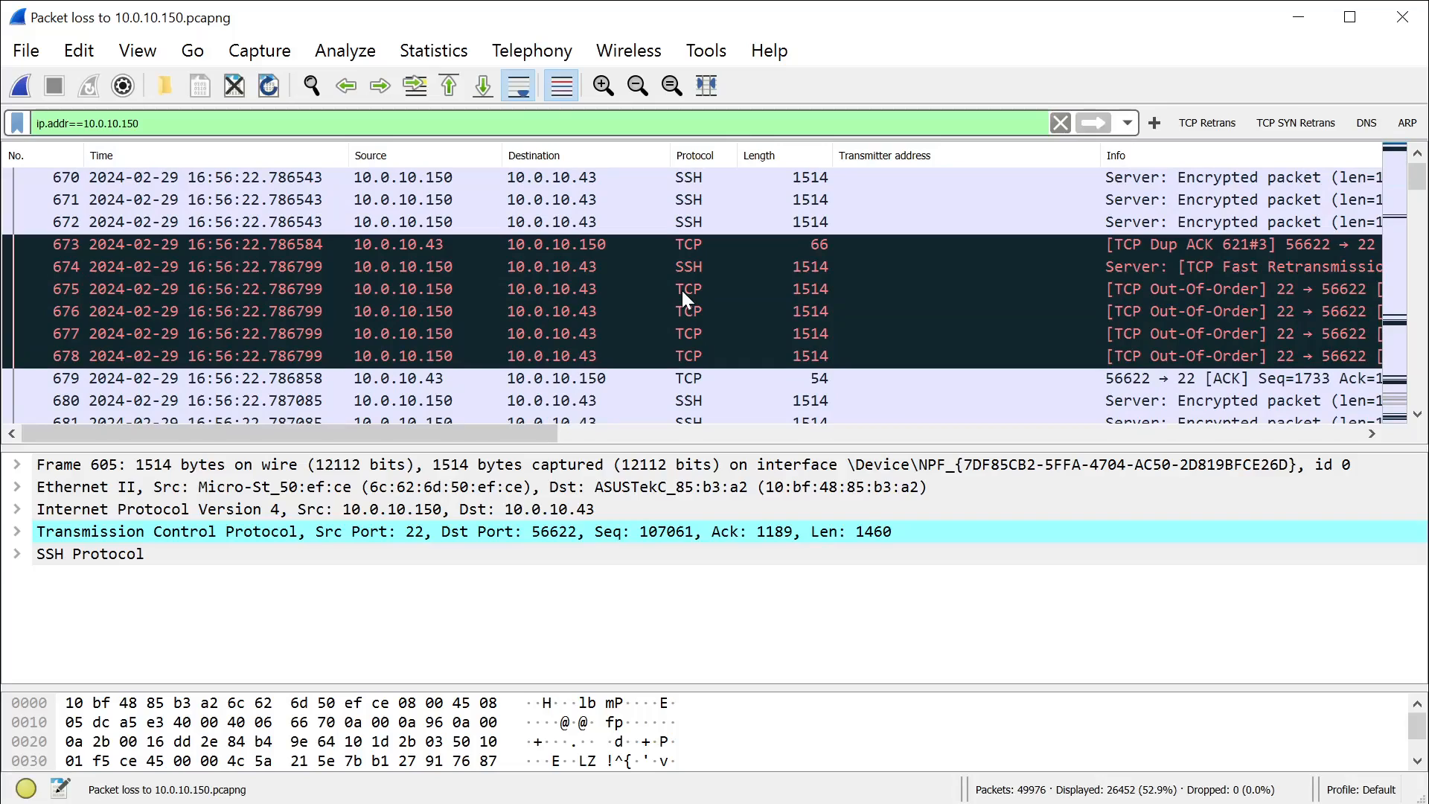
{"action": "left_click", "coordinate": [725, 268]}
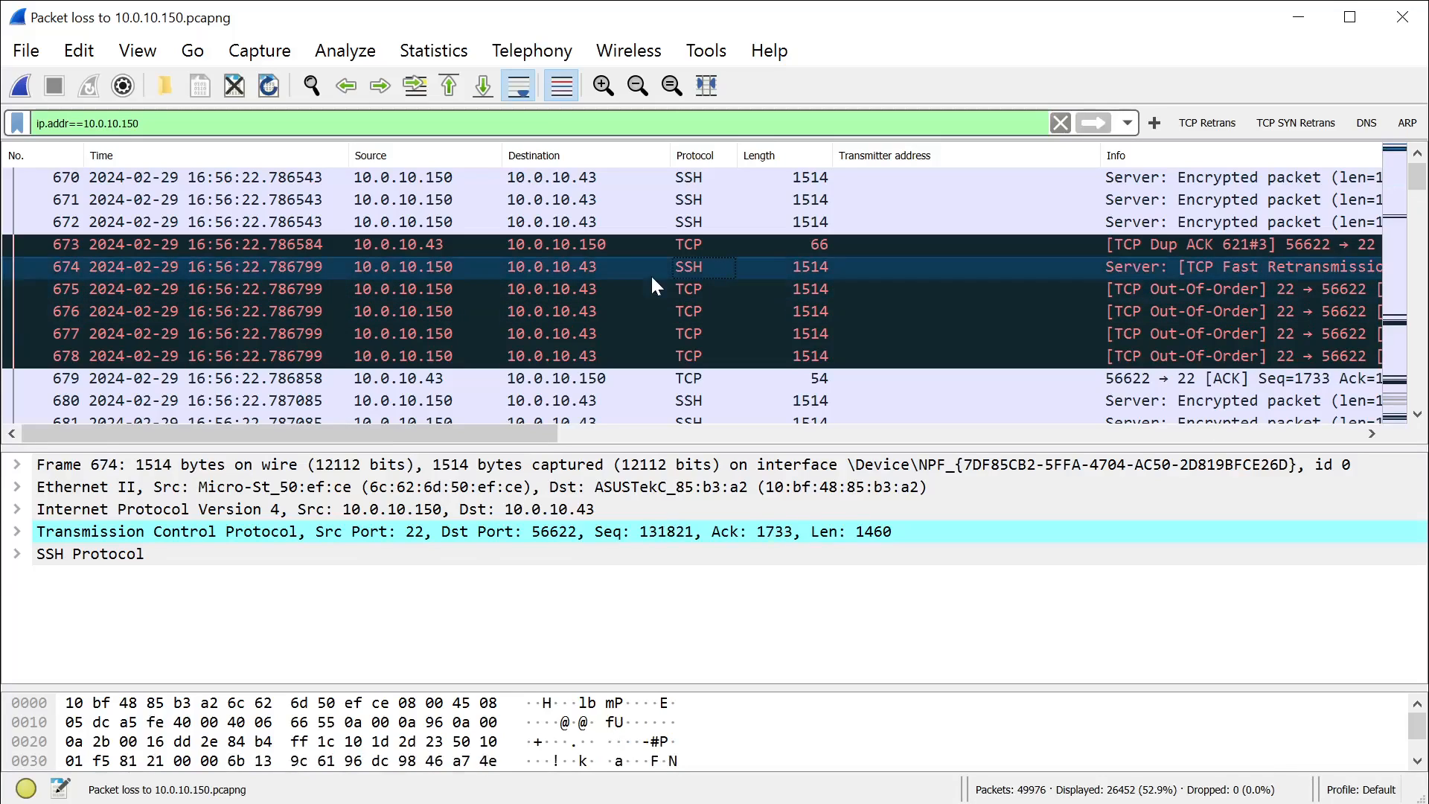
- Look through the packets after 674 for further duplicate ACKs, fast retransmissions and out-of-order segments from 10.0.10.150
{"action": "scroll", "coordinate": [618, 289], "scroll_direction": "down", "scroll_amount": 20}
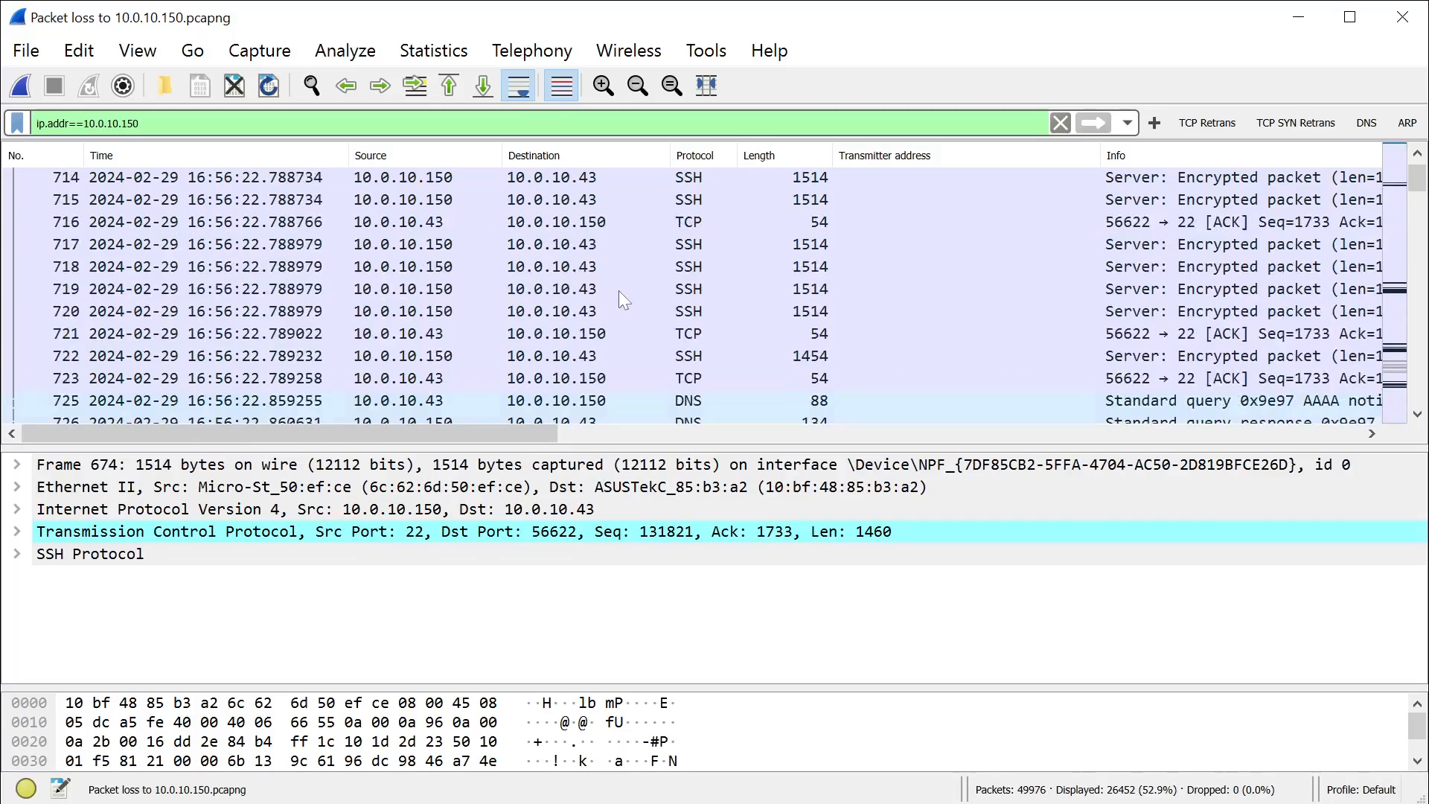
{"action": "scroll", "coordinate": [643, 382], "scroll_direction": "down", "scroll_amount": 20}
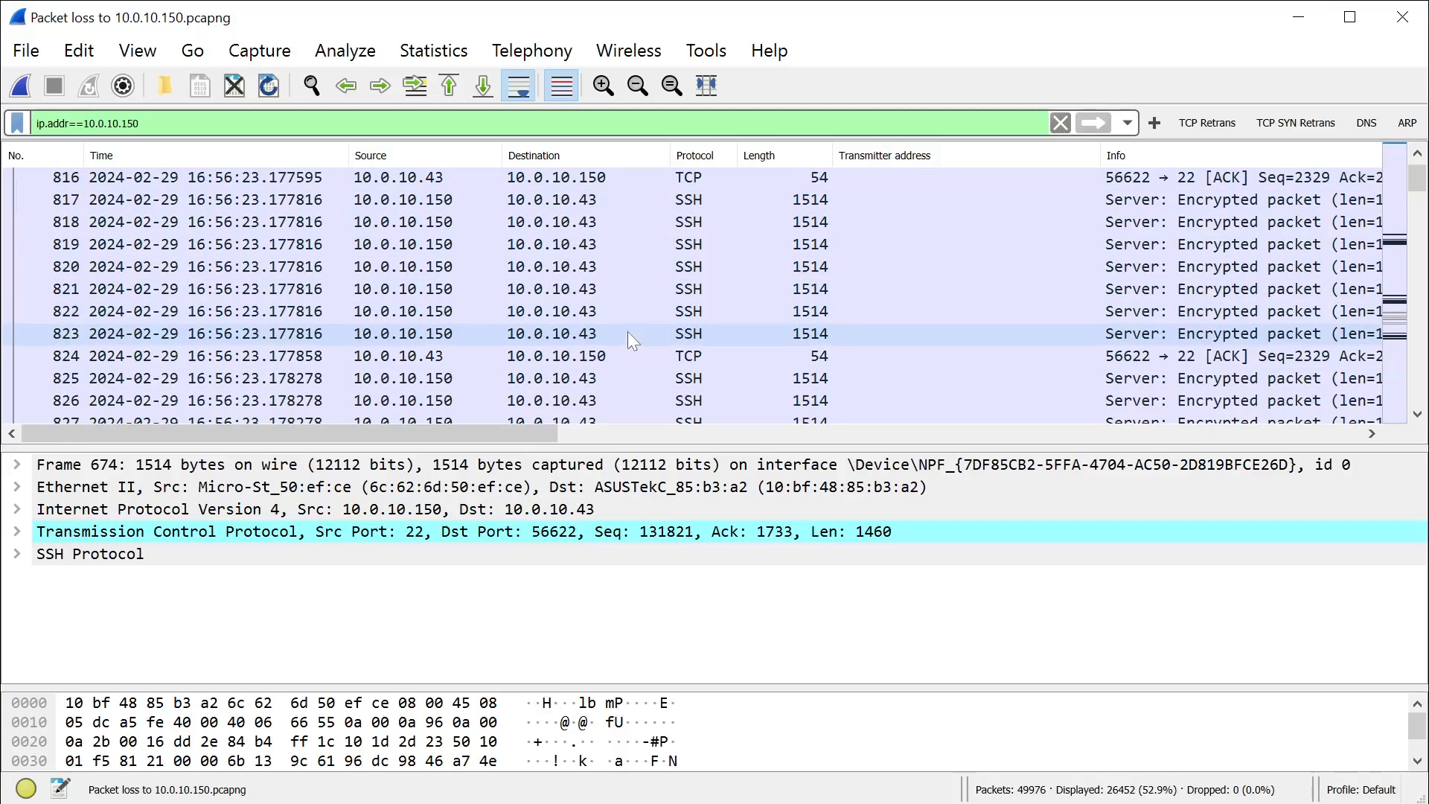
{"action": "scroll", "coordinate": [628, 332], "scroll_direction": "down", "scroll_amount": 4}
{"action": "scroll", "coordinate": [629, 332], "scroll_direction": "down", "scroll_amount": 15}
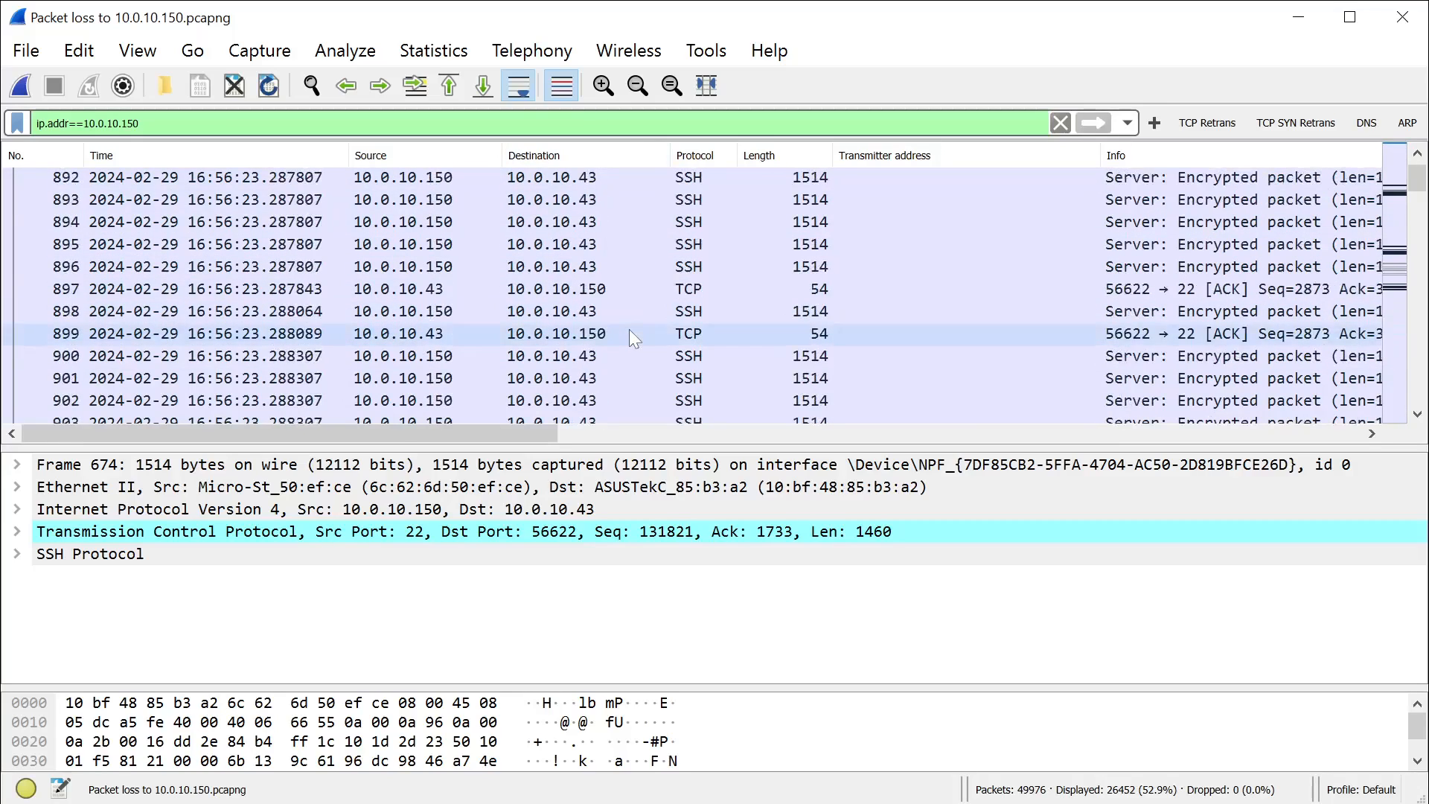
{"action": "scroll", "coordinate": [629, 331], "scroll_direction": "down", "scroll_amount": 20}
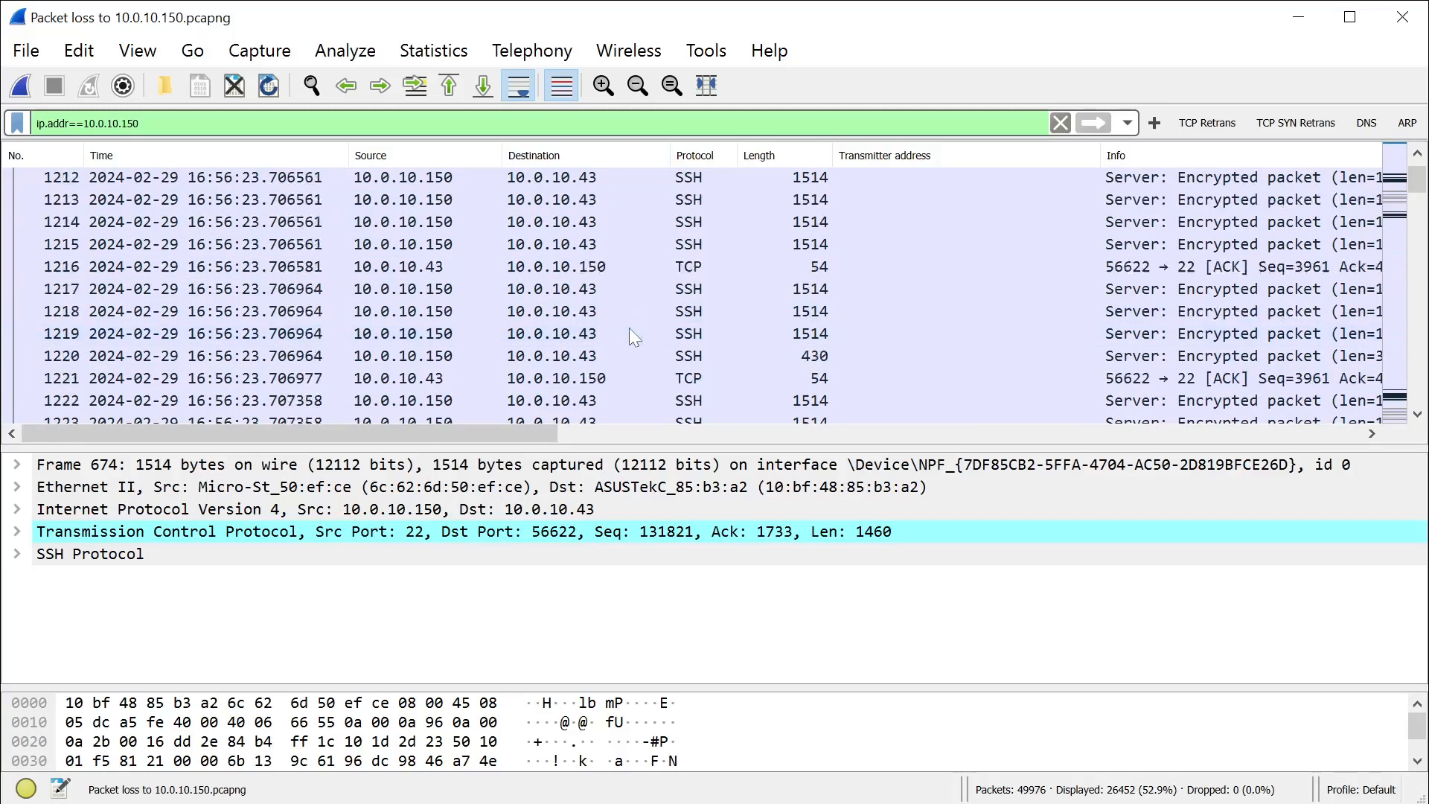
{"action": "scroll", "coordinate": [628, 327], "scroll_direction": "up", "scroll_amount": 3}
{"action": "scroll", "coordinate": [629, 327], "scroll_direction": "down", "scroll_amount": 3}
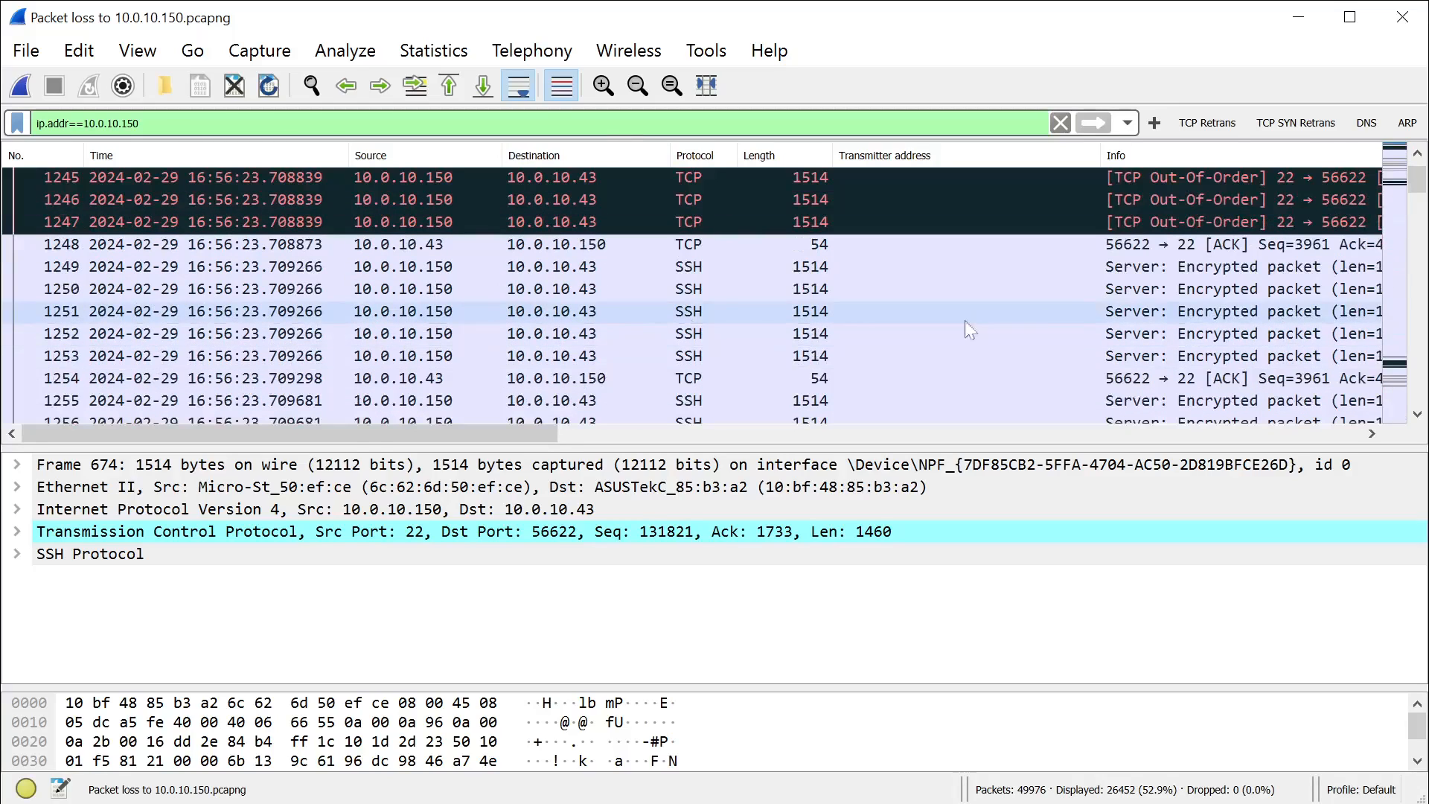
{"action": "left_click", "coordinate": [1418, 153]}
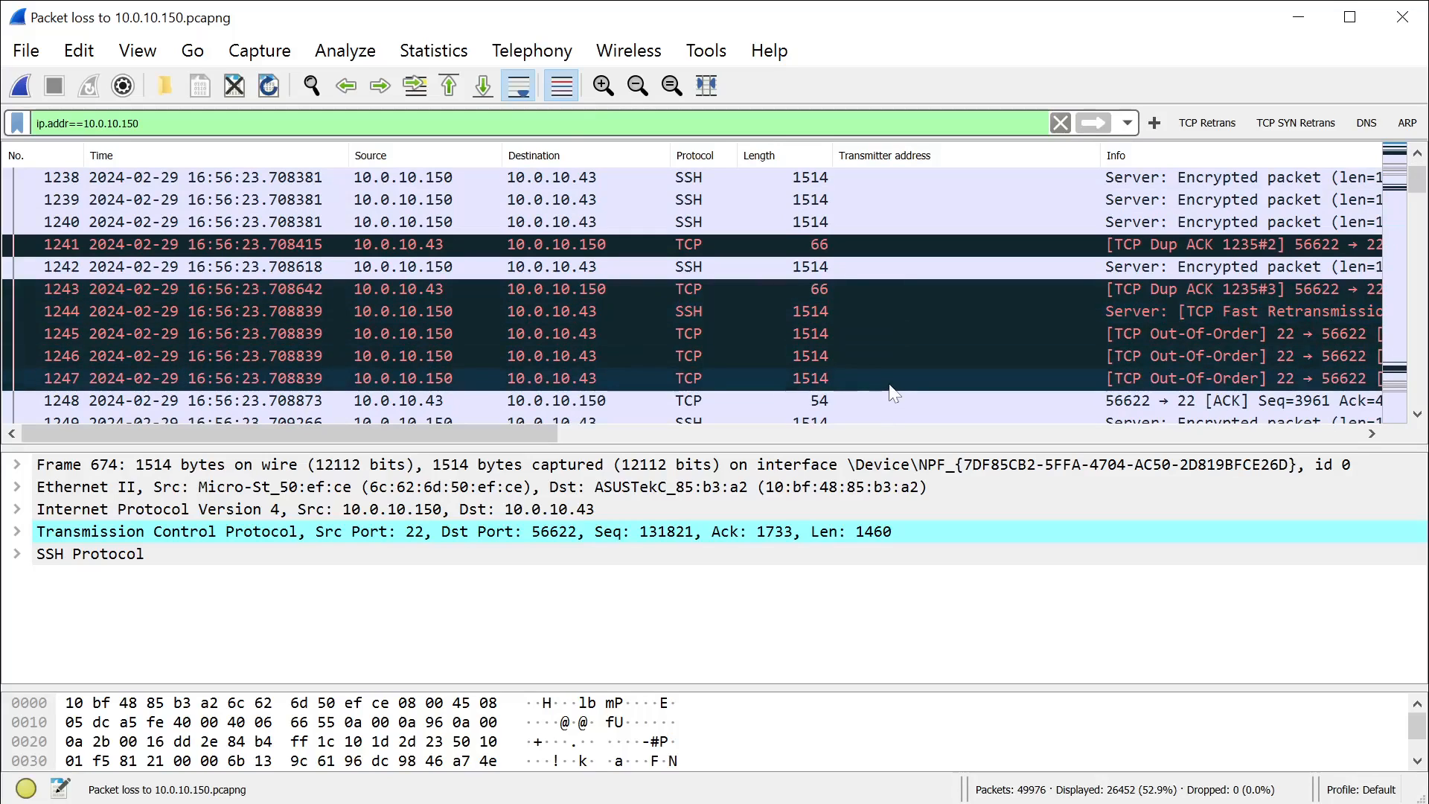
{"action": "scroll", "coordinate": [894, 394], "scroll_direction": "down", "scroll_amount": 20}
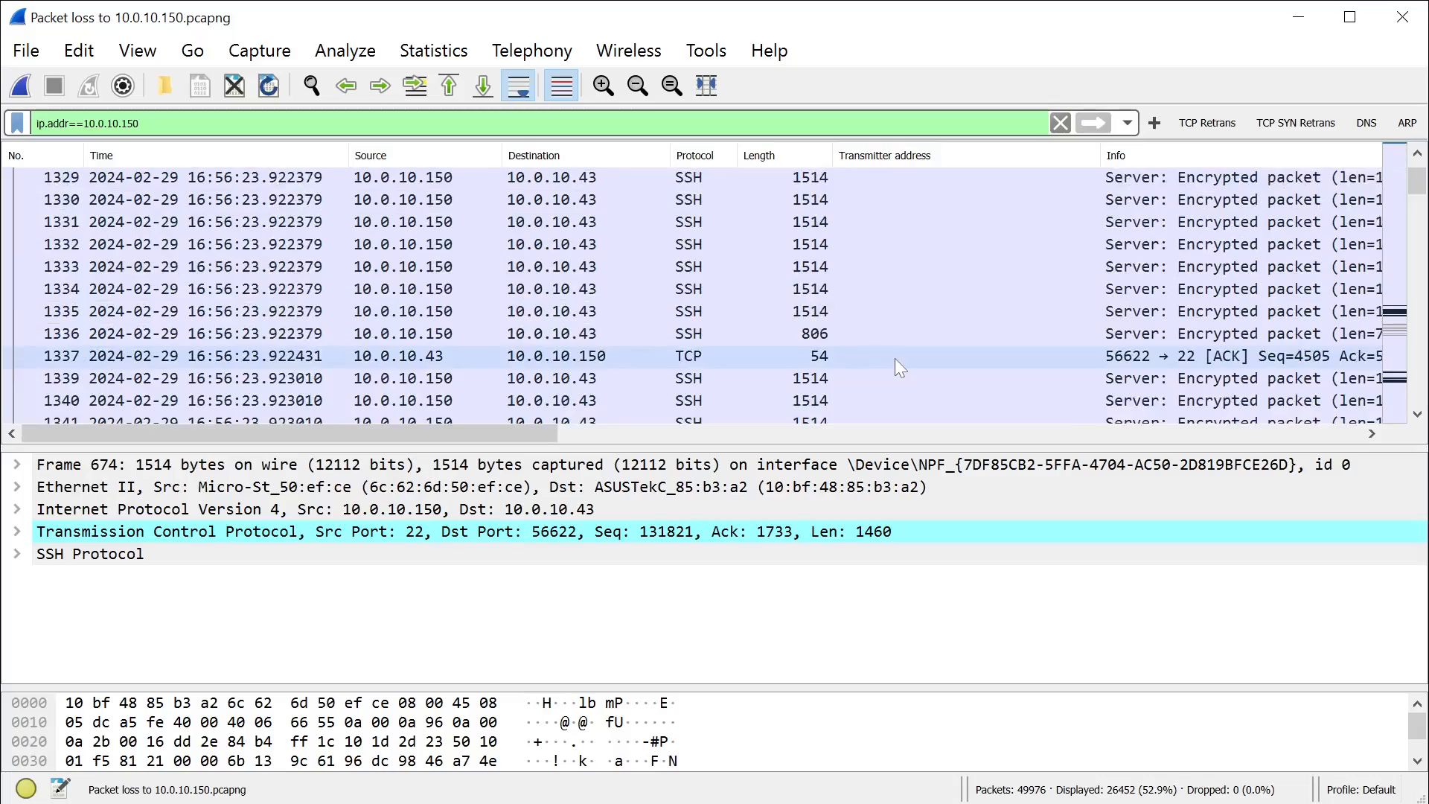
- Look through the 10.0.10.150 traffic beyond packet 1337 for more out-of-order and missing segments, and return to the start of the capture
{"action": "scroll", "coordinate": [898, 354], "scroll_direction": "down", "scroll_amount": 20}
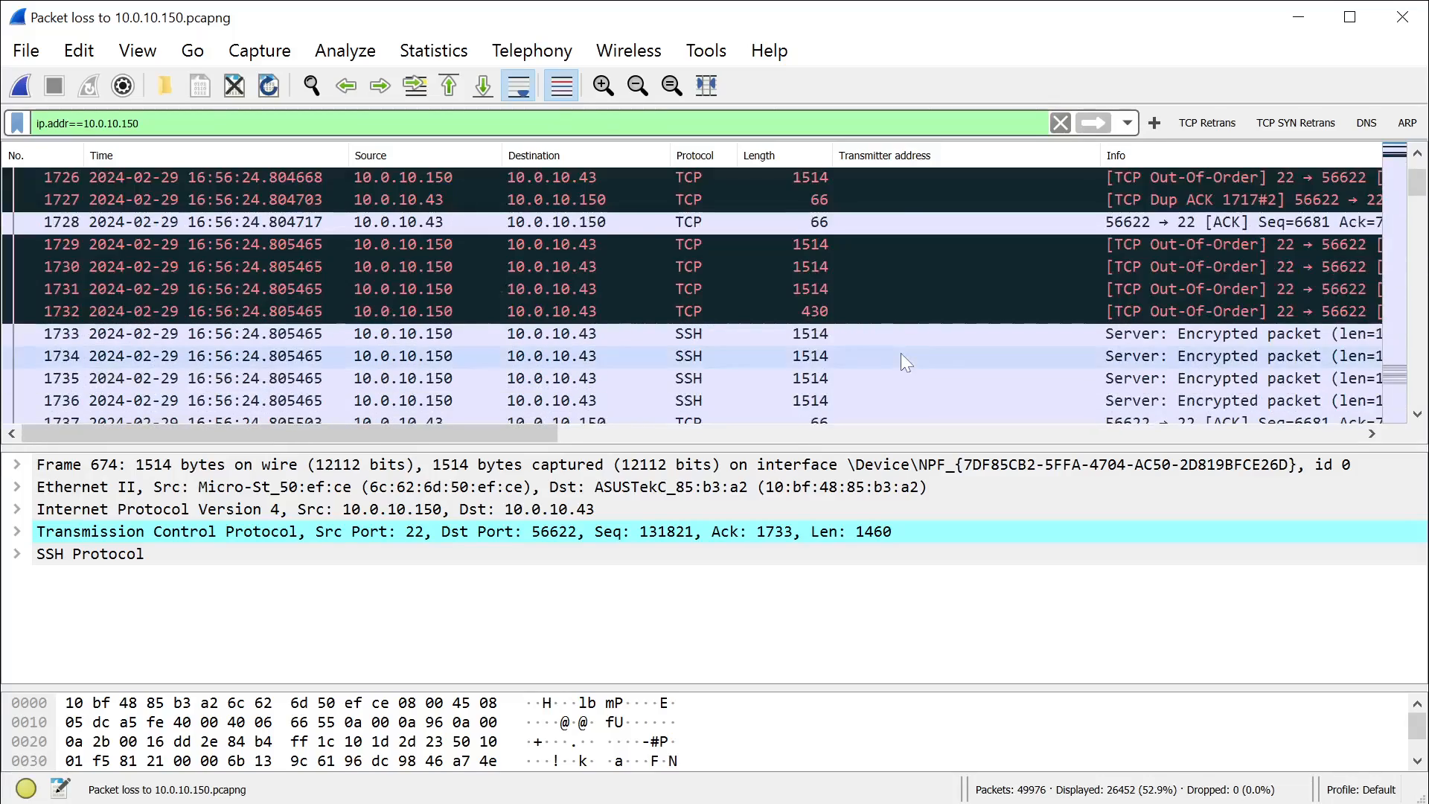
{"action": "scroll", "coordinate": [900, 353], "scroll_direction": "down", "scroll_amount": 20}
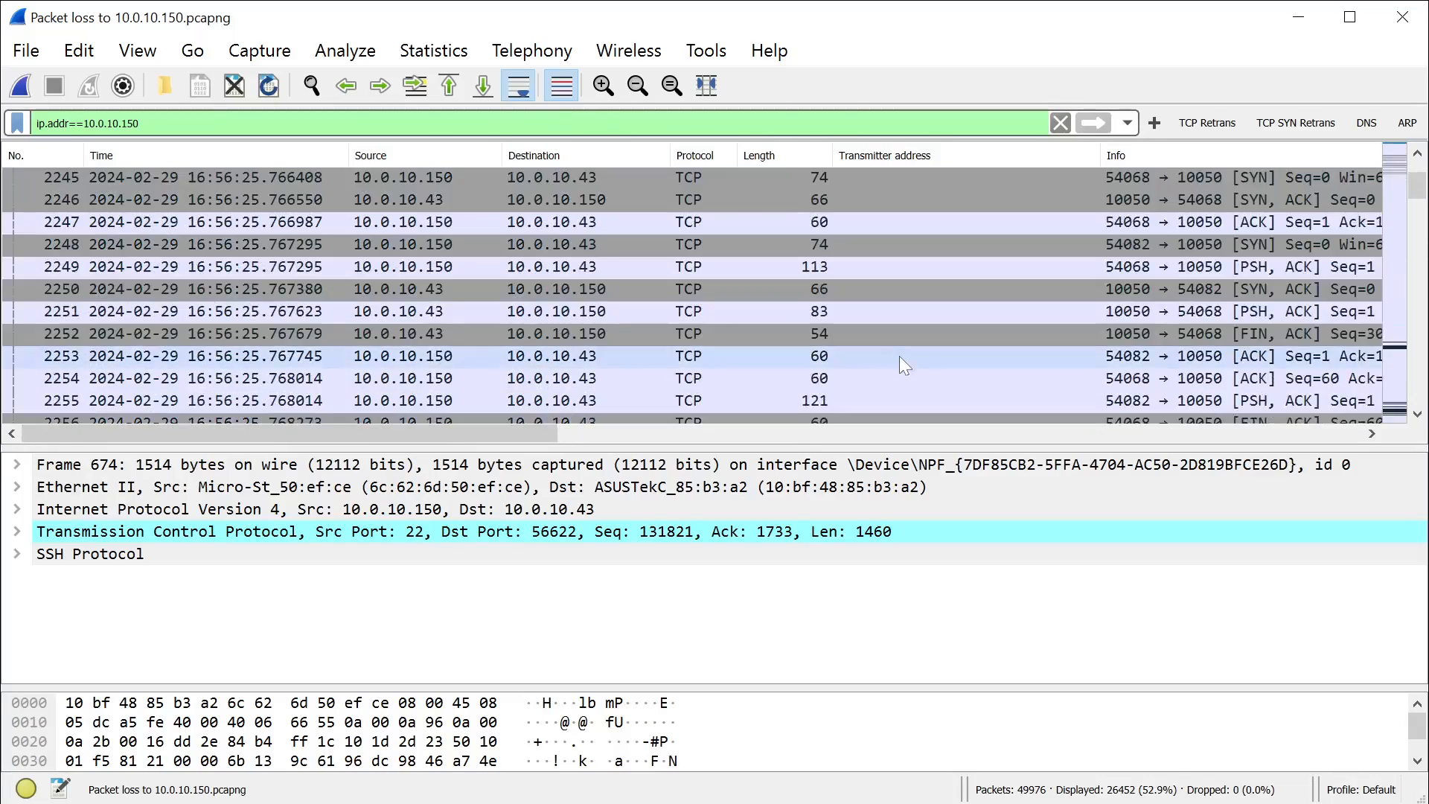
{"action": "scroll", "coordinate": [898, 357], "scroll_direction": "down", "scroll_amount": 20}
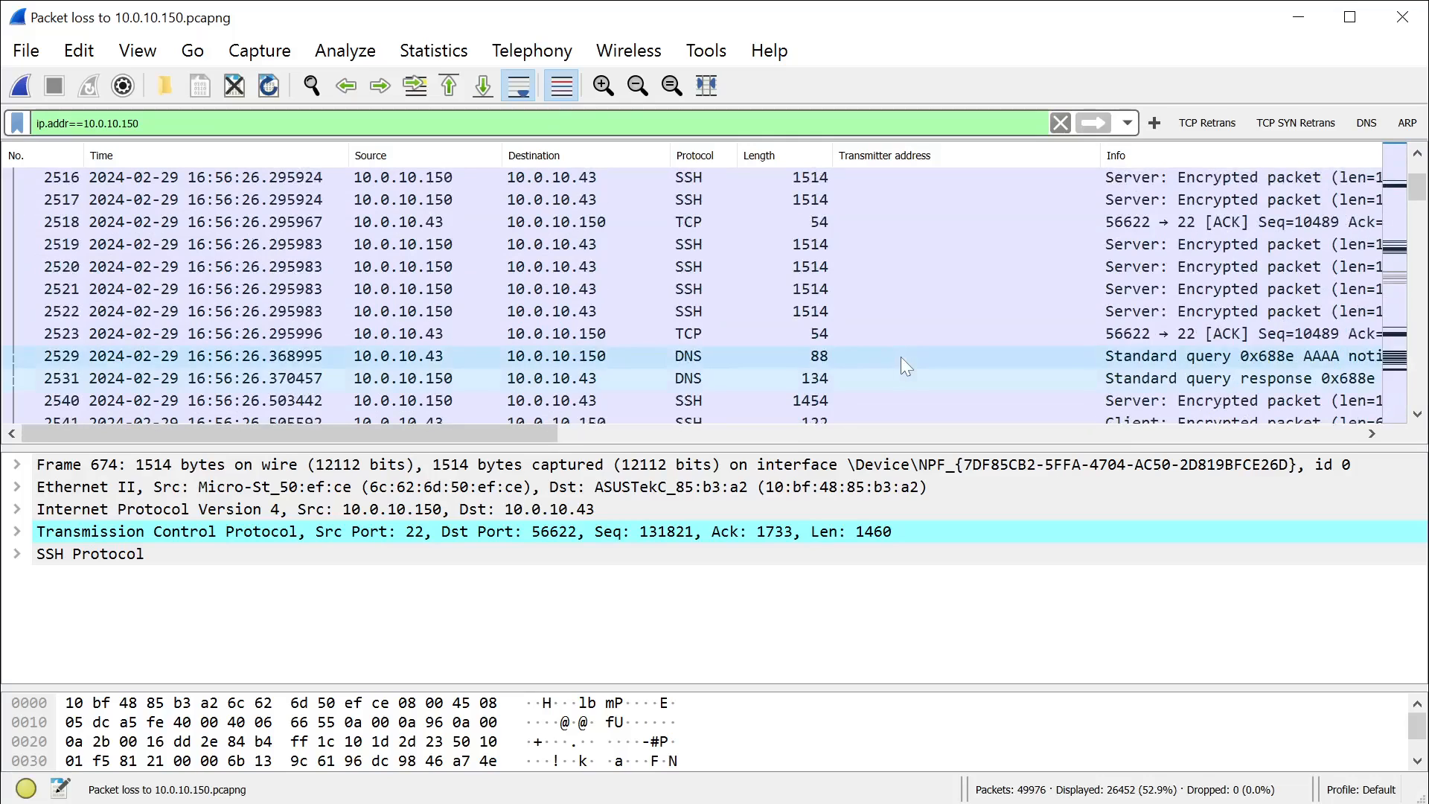
{"action": "scroll", "coordinate": [901, 357], "scroll_direction": "up", "scroll_amount": 7}
{"action": "scroll", "coordinate": [901, 356], "scroll_direction": "down", "scroll_amount": 4}
{"action": "scroll", "coordinate": [900, 355], "scroll_direction": "down", "scroll_amount": 20}
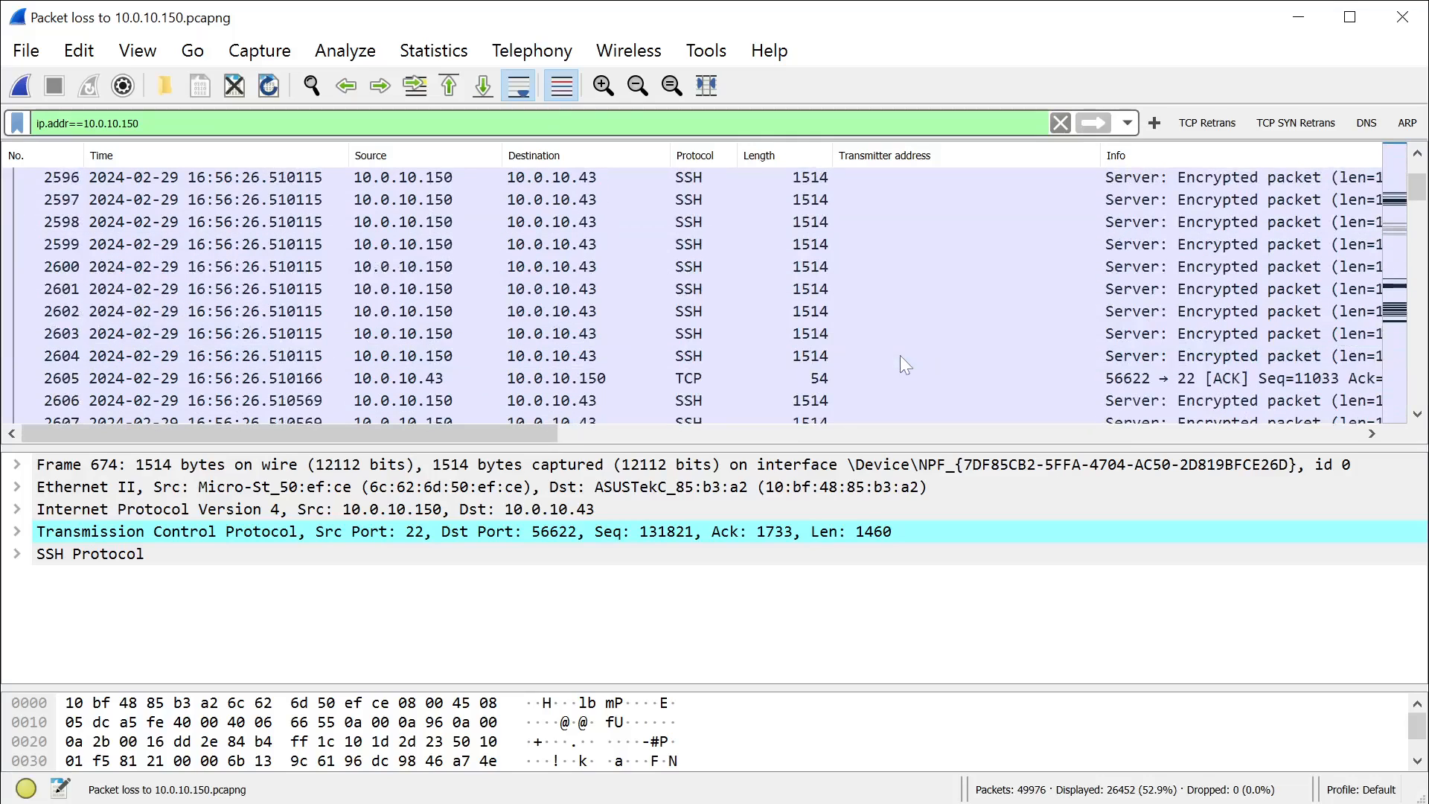
{"action": "scroll", "coordinate": [900, 355], "scroll_direction": "down", "scroll_amount": 20}
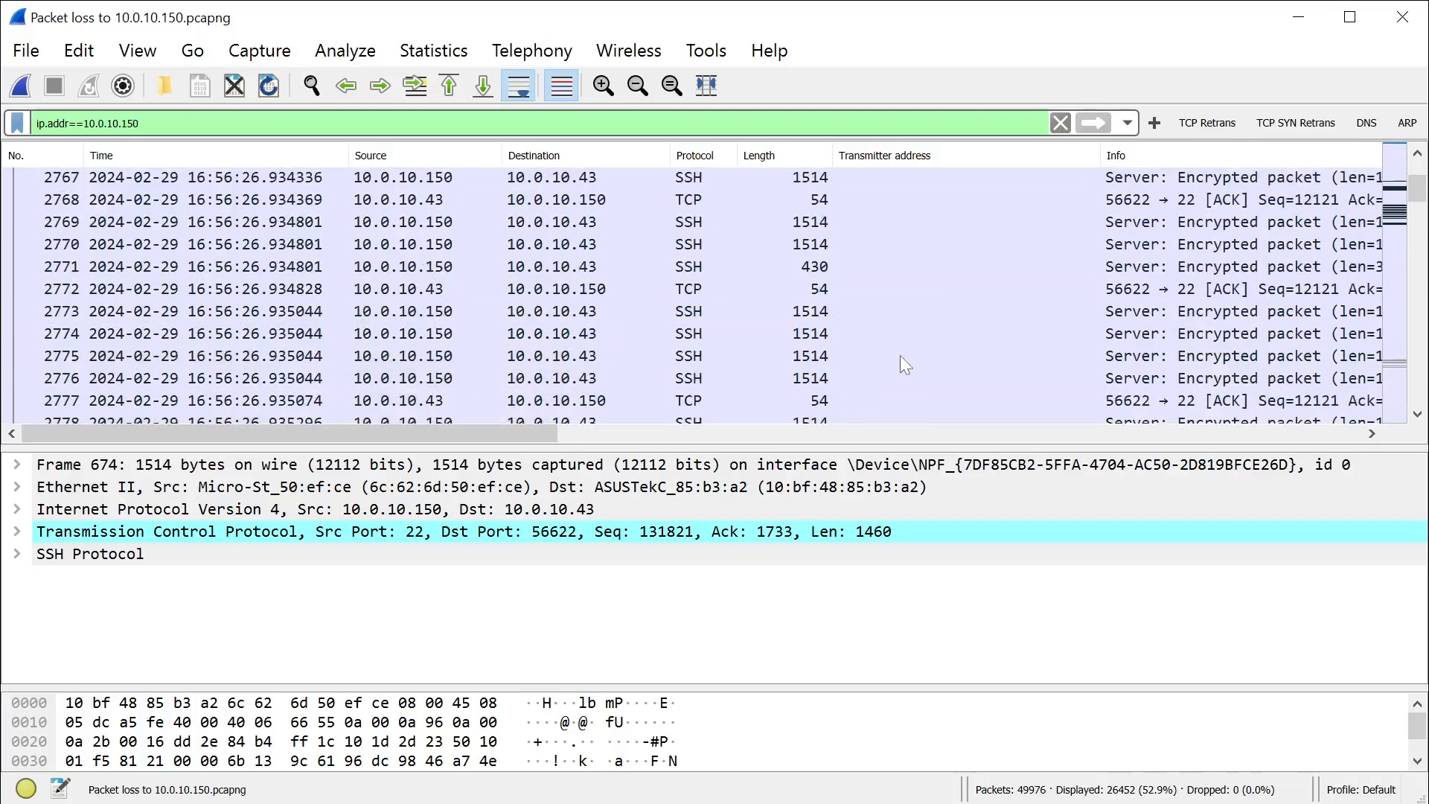
{"action": "scroll", "coordinate": [900, 363], "scroll_direction": "up", "scroll_amount": 4}
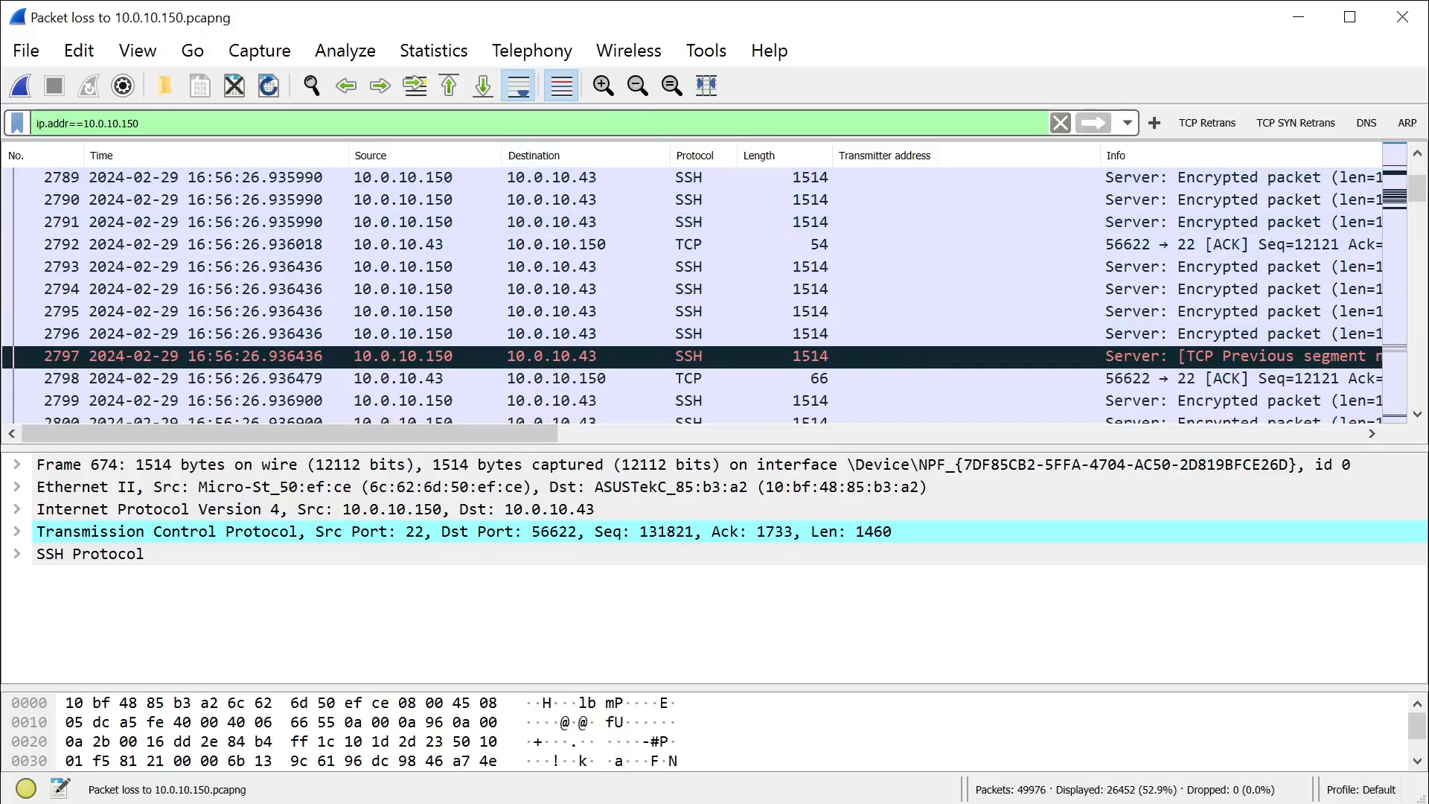
{"action": "left_click_drag", "start_coordinate": [1419, 190], "coordinate": [1420, 169]}
{"action": "scroll", "coordinate": [628, 281], "scroll_direction": "down", "scroll_amount": 6}
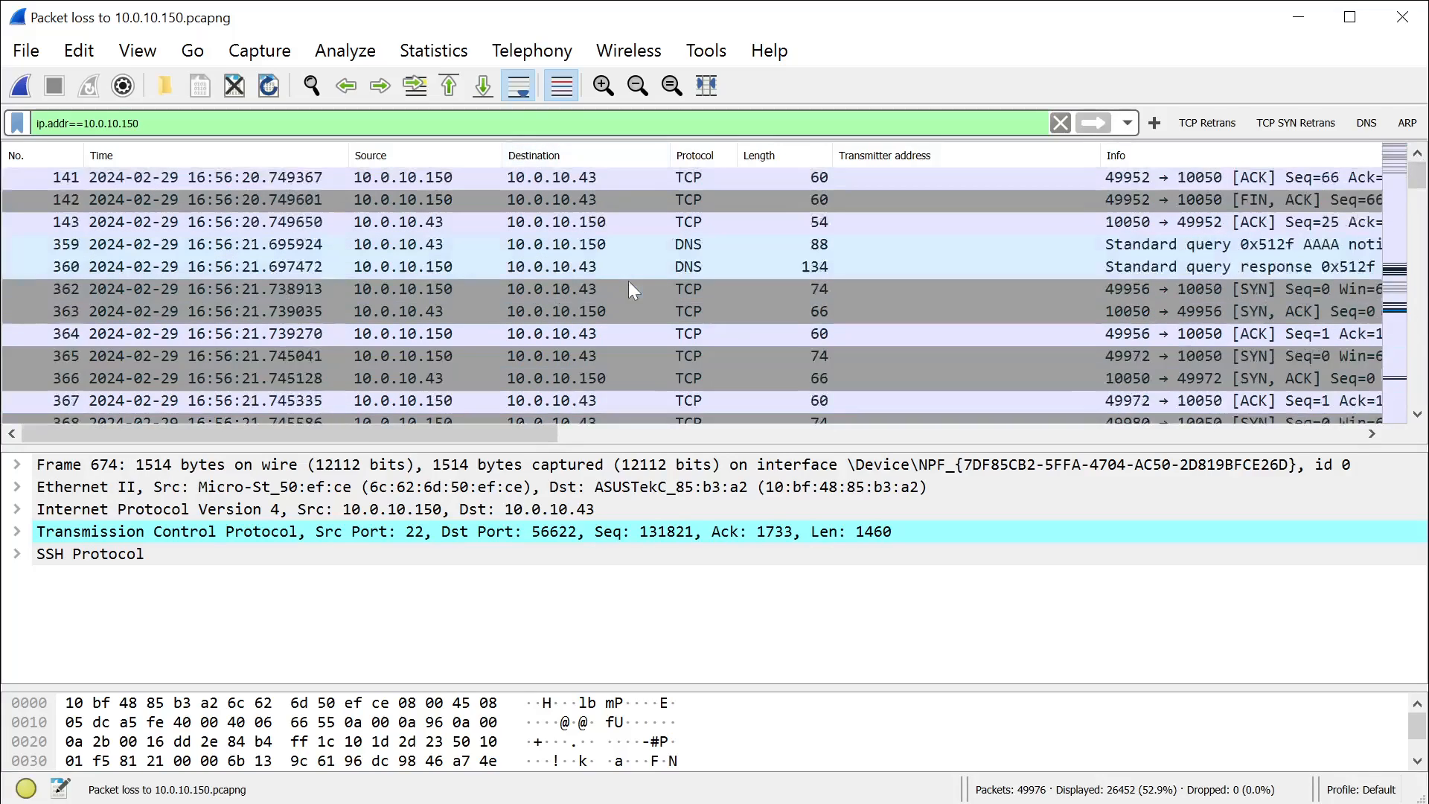
{"action": "scroll", "coordinate": [627, 276], "scroll_direction": "up", "scroll_amount": 6}
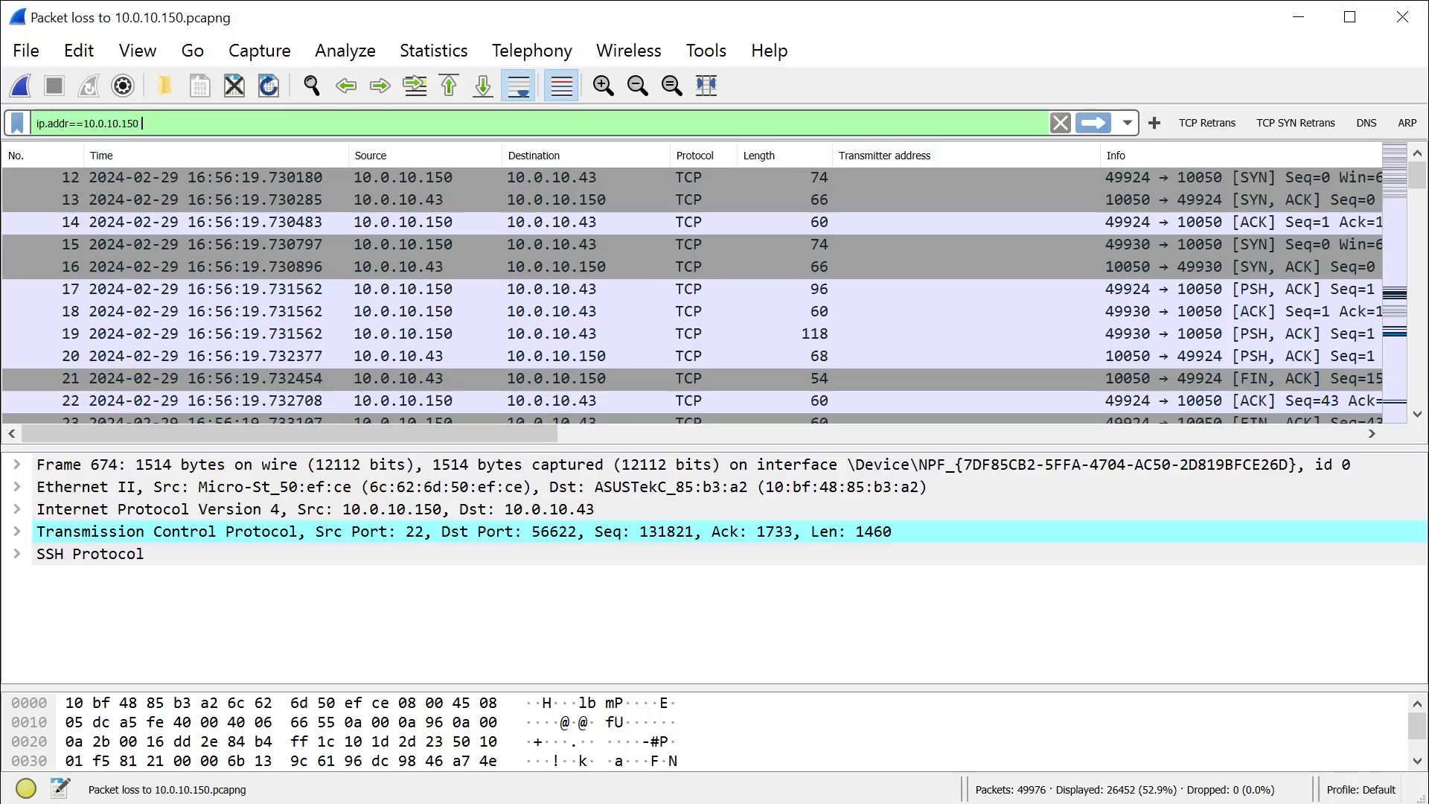
- Extend the display filter to ip.addr==10.0.10.150 and tcp.analysis.retransmission and apply it
{"action": "type", "text": "and t"}
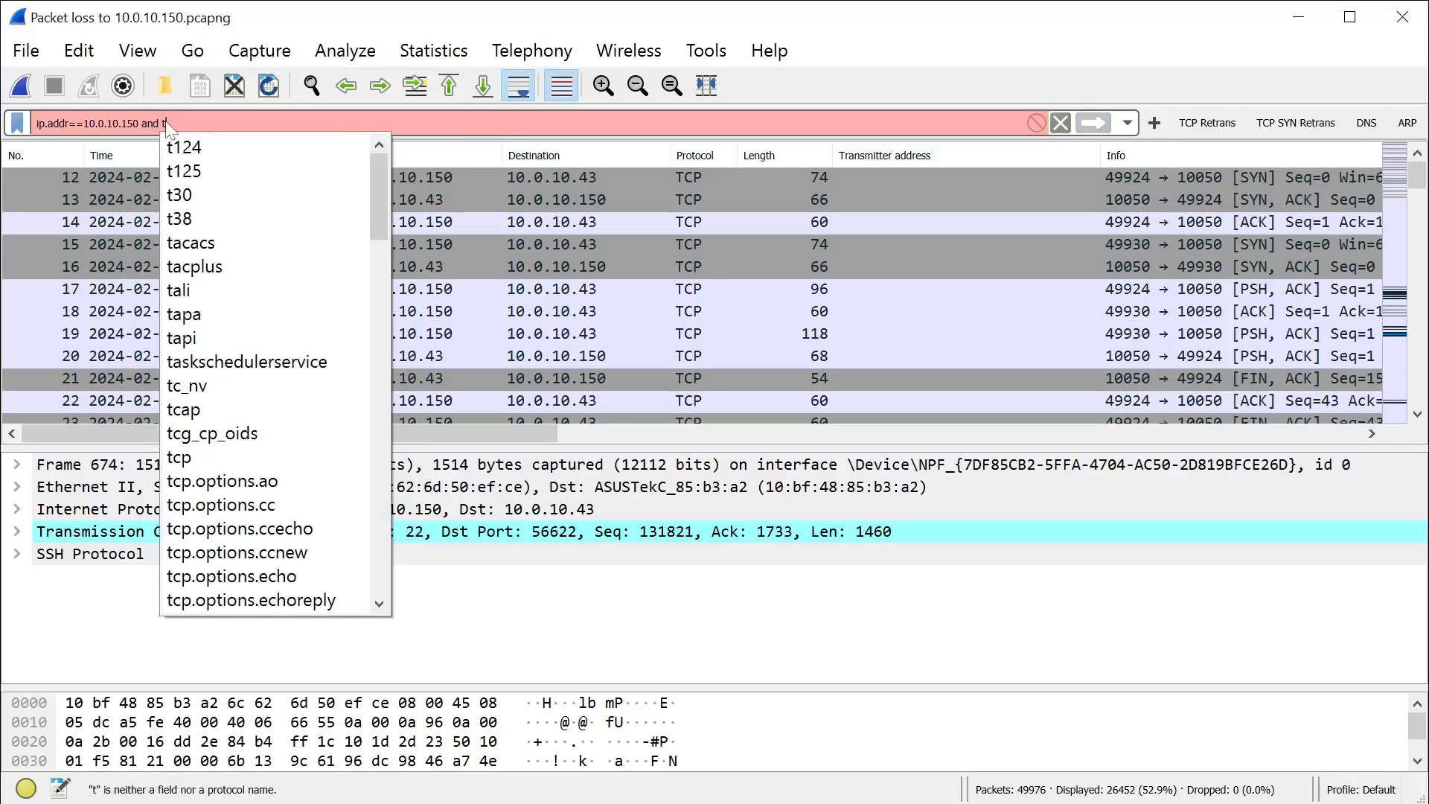
{"action": "type", "text": "cp.analysis.retransmis"}
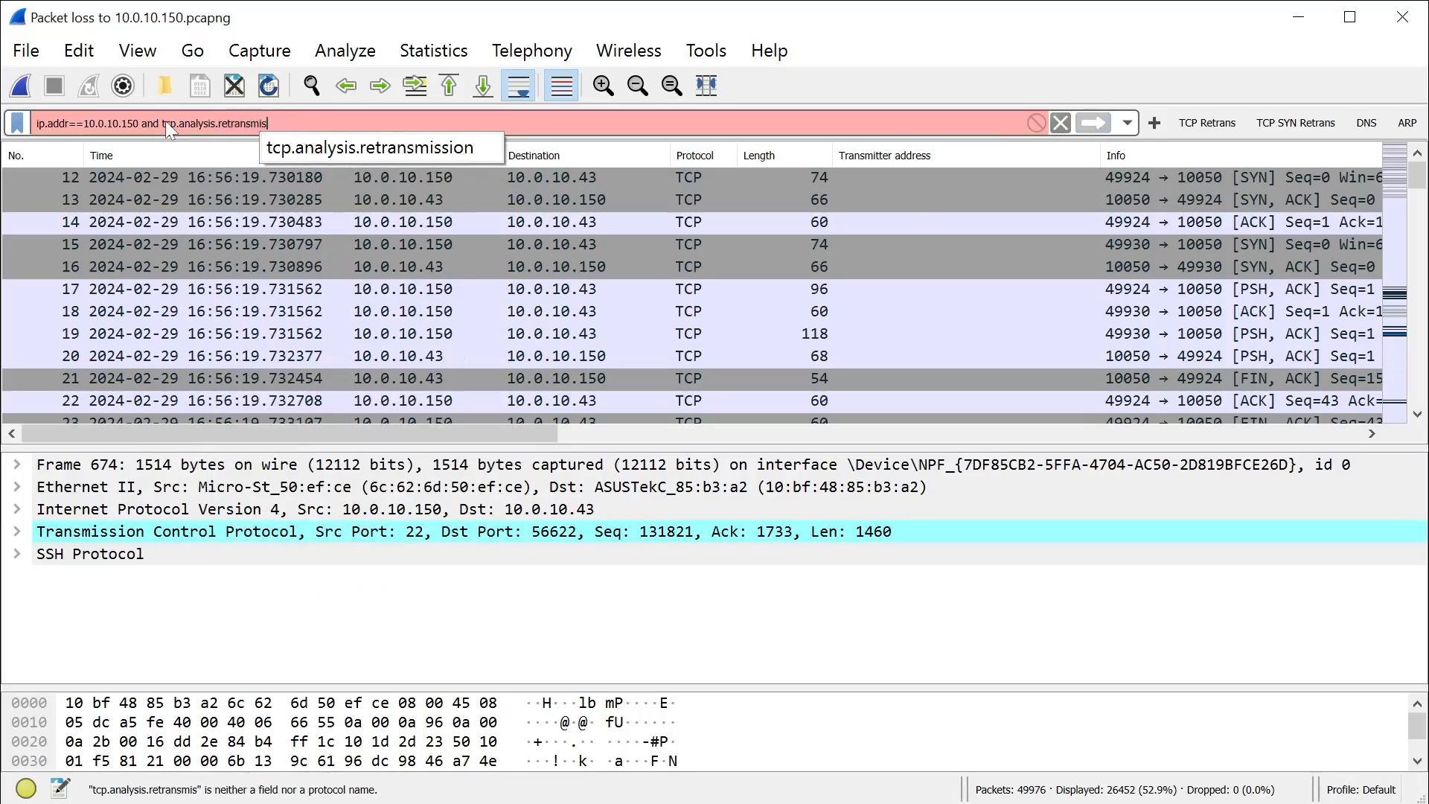
{"action": "key", "text": "Tab"}
{"action": "key", "text": "Return"}
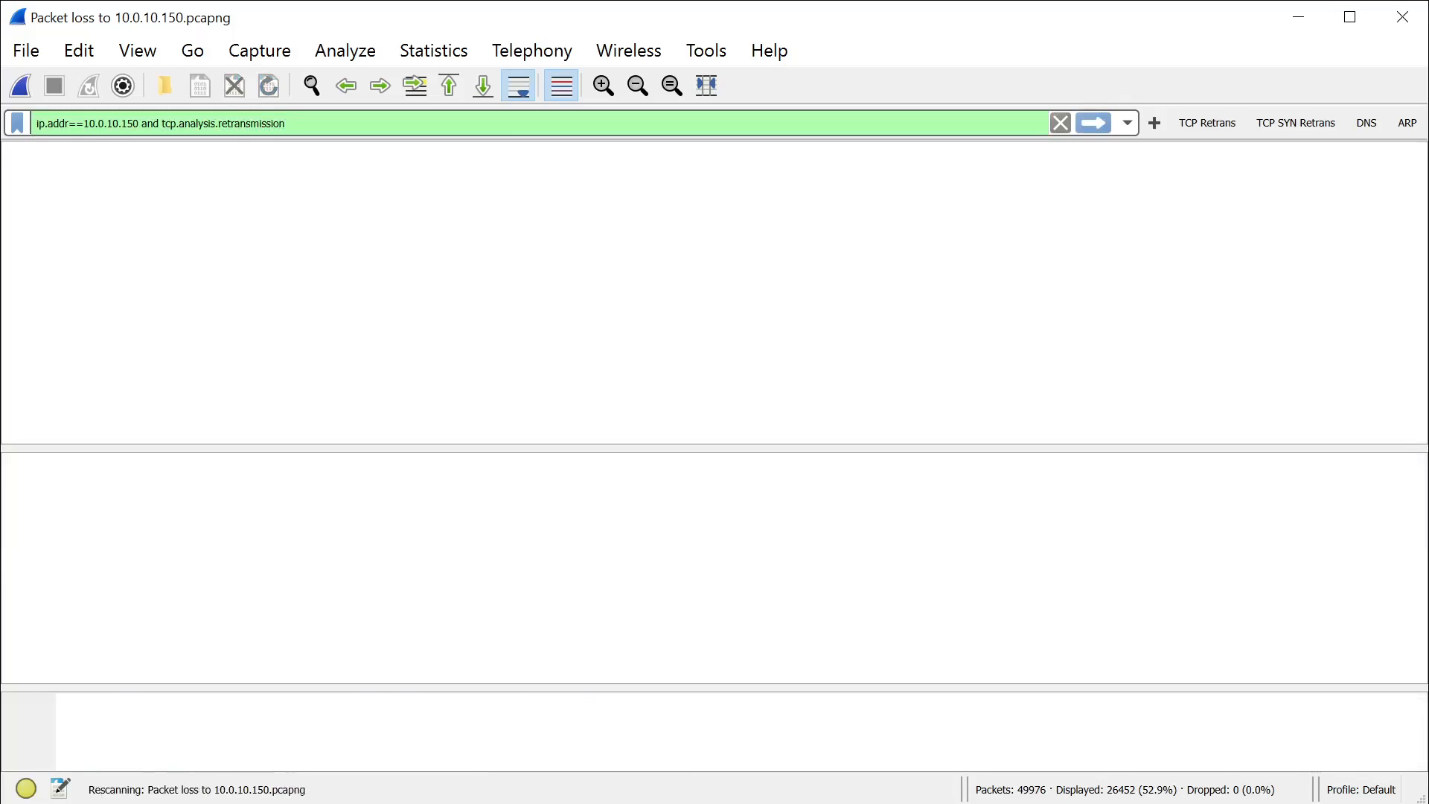
- Look through the filtered list of retransmissions and fast retransmissions sent by 10.0.10.150 across the whole capture
{"action": "scroll", "coordinate": [691, 288], "scroll_direction": "down", "scroll_amount": 20}
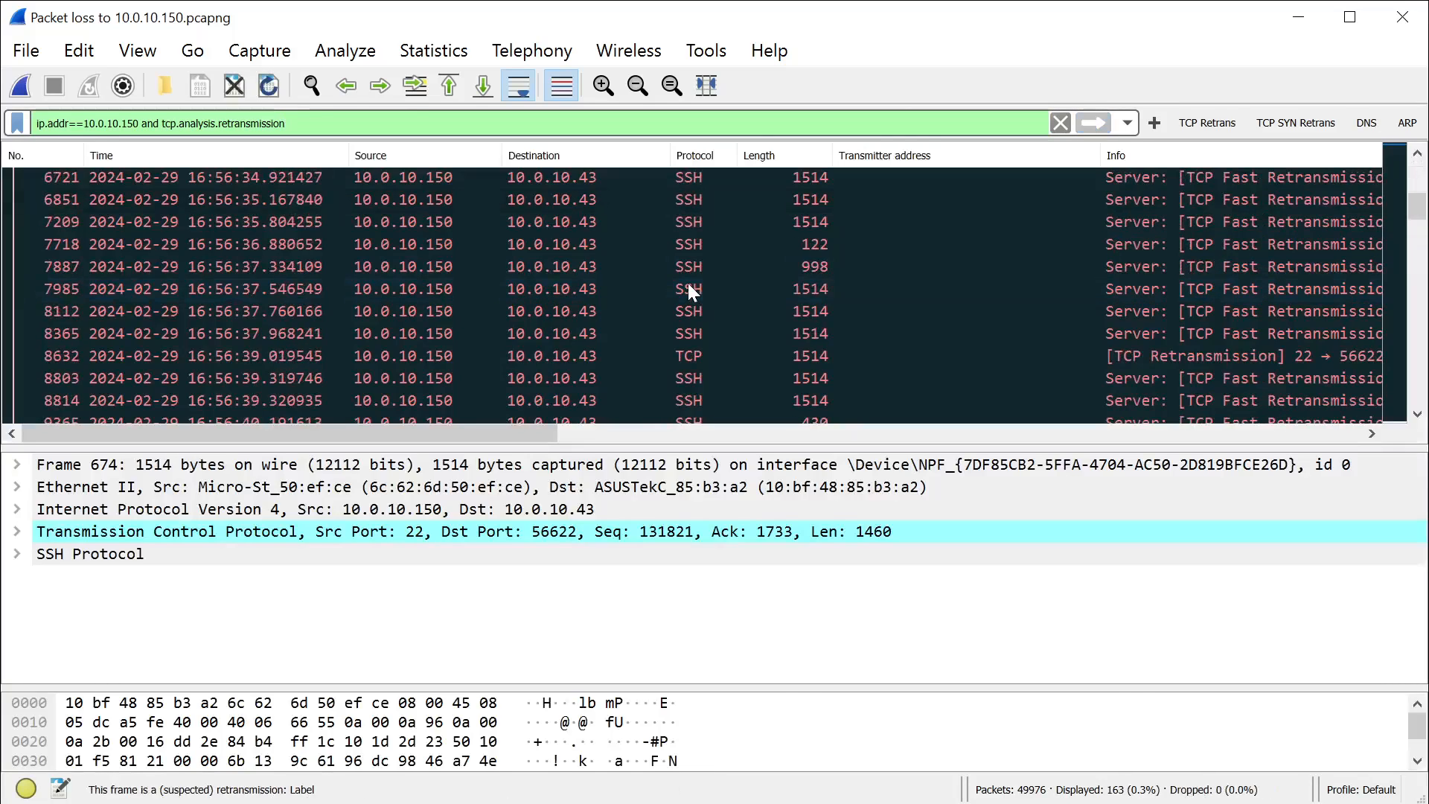
{"action": "scroll", "coordinate": [688, 285], "scroll_direction": "down", "scroll_amount": 10}
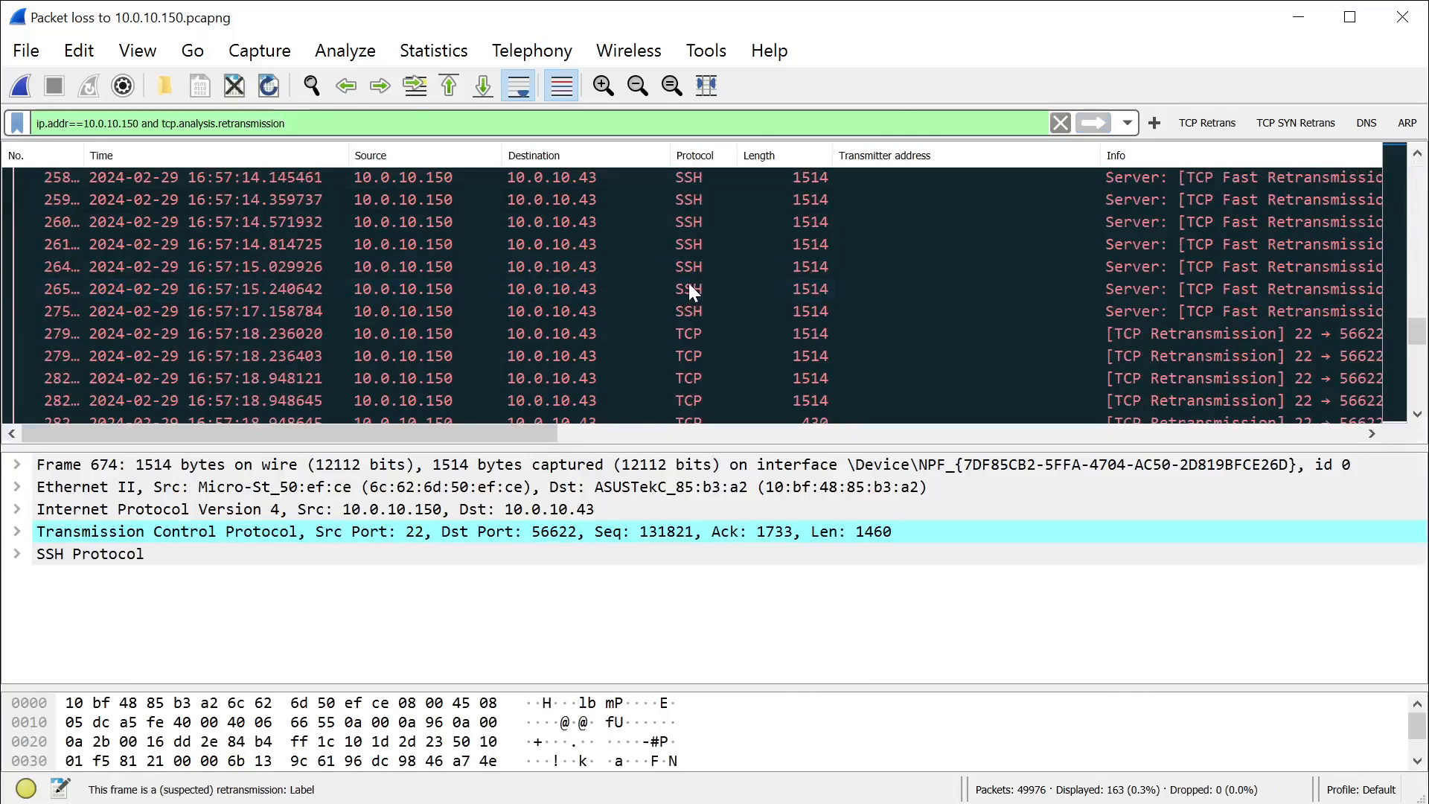
{"action": "scroll", "coordinate": [689, 285], "scroll_direction": "down", "scroll_amount": 12}
{"action": "scroll", "coordinate": [711, 287], "scroll_direction": "up", "scroll_amount": 20}
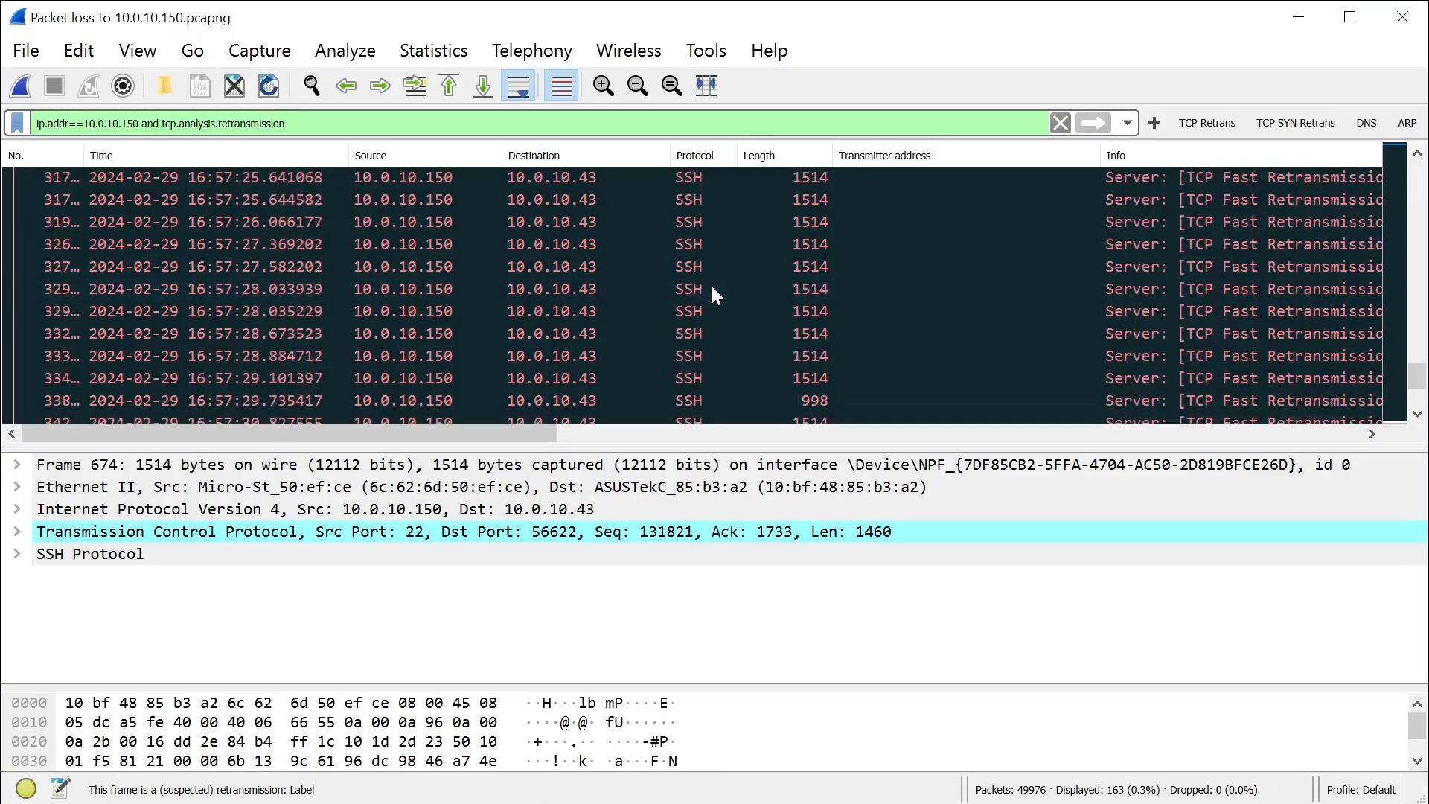
{"action": "scroll", "coordinate": [712, 284], "scroll_direction": "up", "scroll_amount": 10}
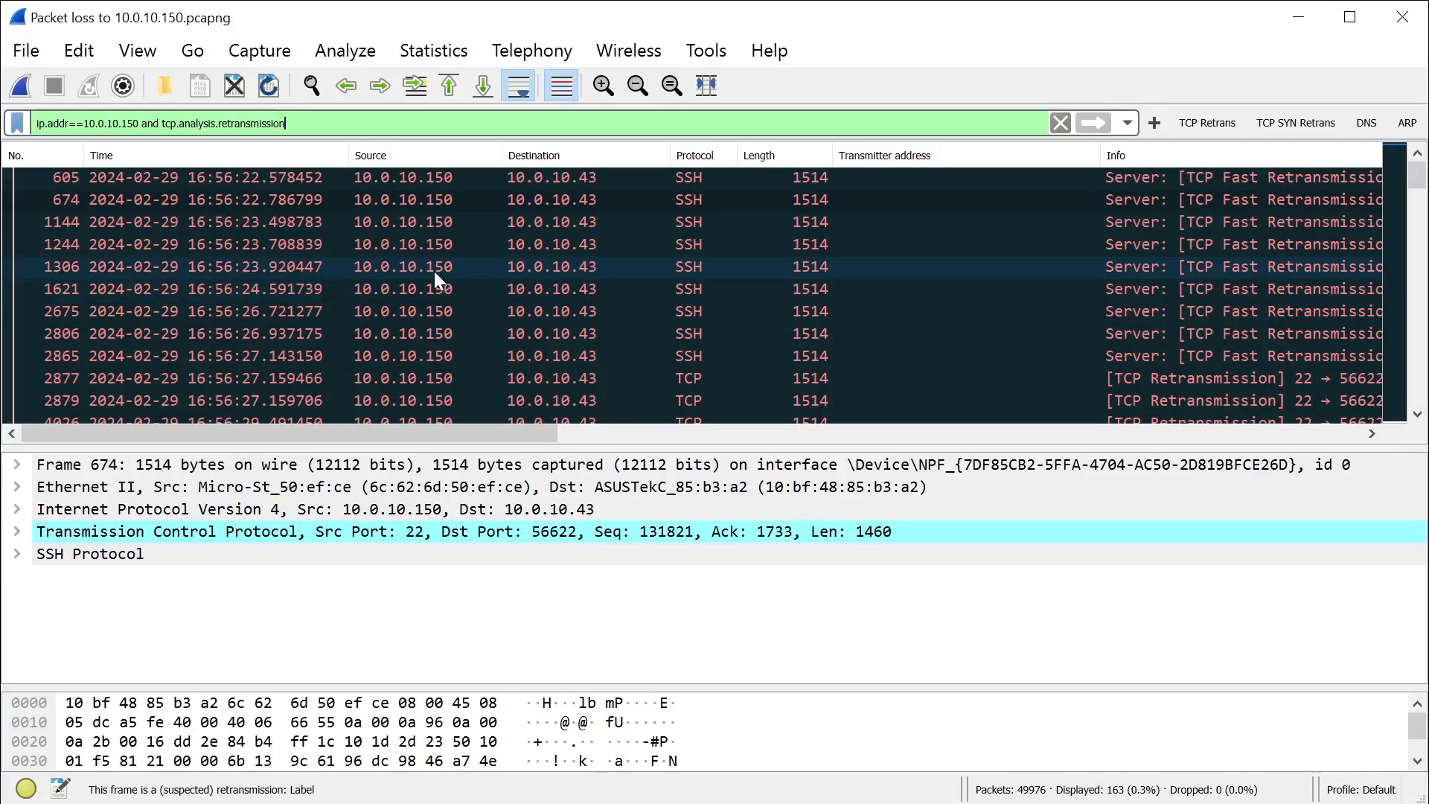
{"action": "scroll", "coordinate": [602, 268], "scroll_direction": "down", "scroll_amount": 10}
{"action": "scroll", "coordinate": [604, 277], "scroll_direction": "down", "scroll_amount": 15}
{"action": "scroll", "coordinate": [601, 268], "scroll_direction": "up", "scroll_amount": 20}
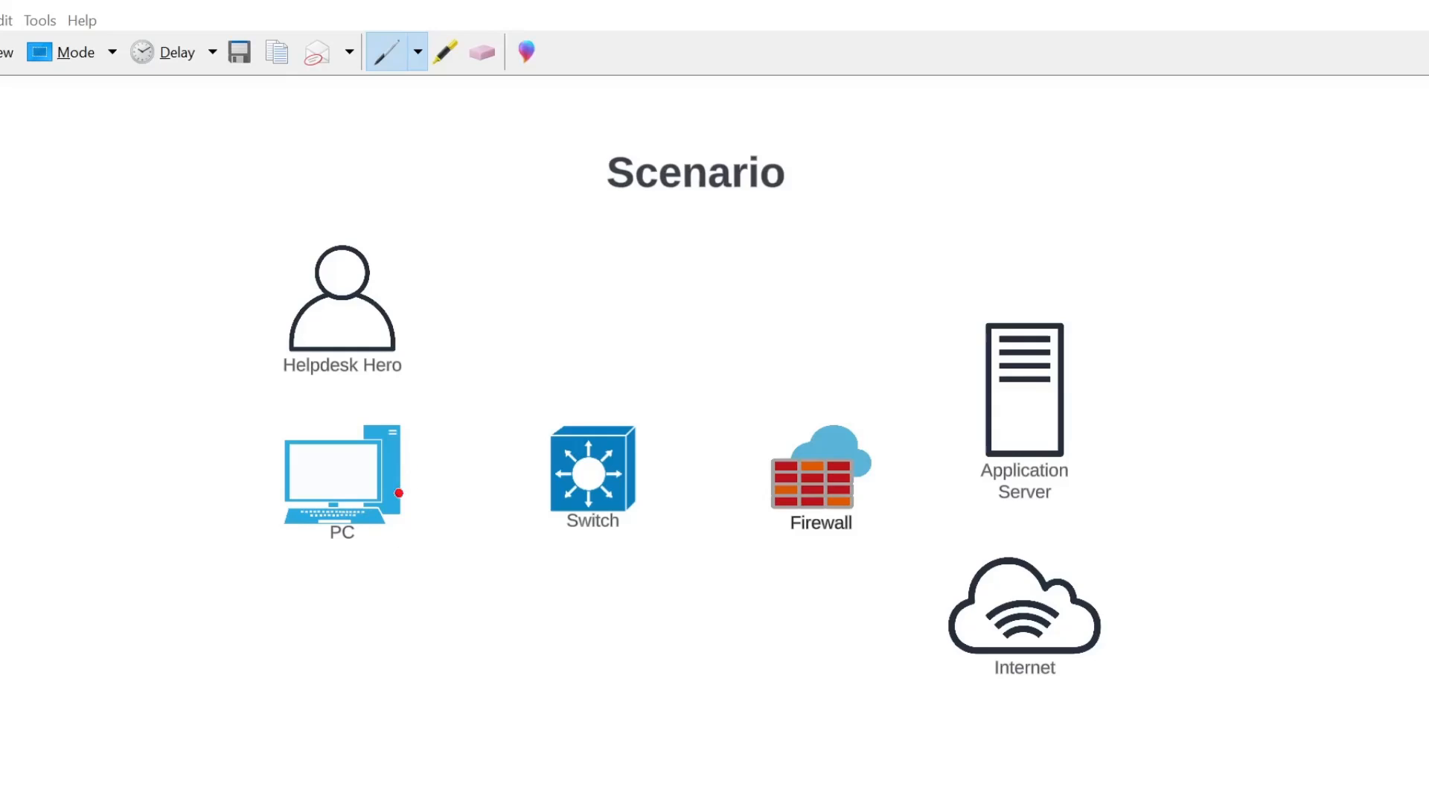
- In the Snipping Tool scenario diagram, mark the PC, underline Application Server and draw the red path between them via Switch, Firewall and Internet
{"action": "left_click_drag", "start_coordinate": [314, 479], "coordinate": [346, 478]}
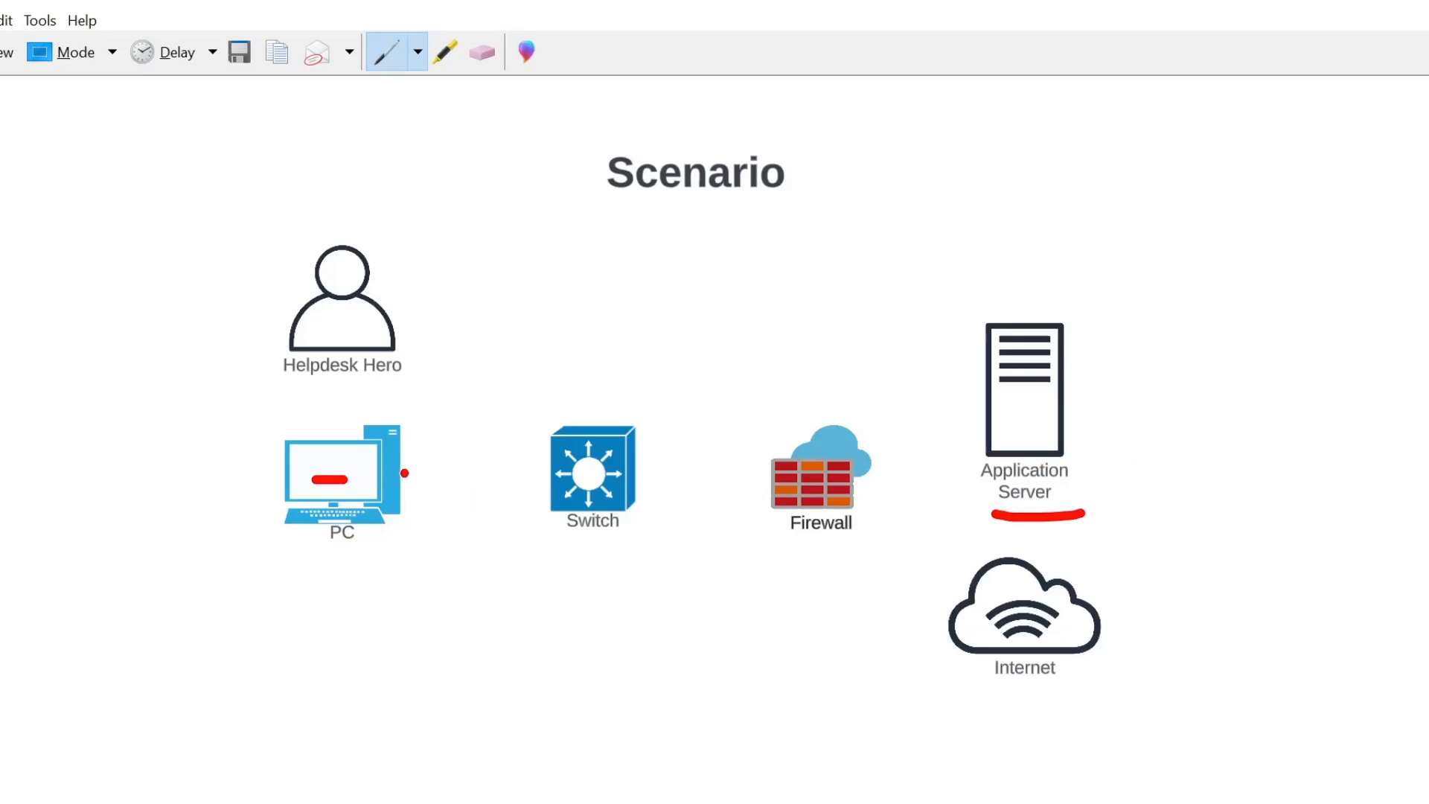
{"action": "left_click_drag", "start_coordinate": [393, 475], "coordinate": [541, 476]}
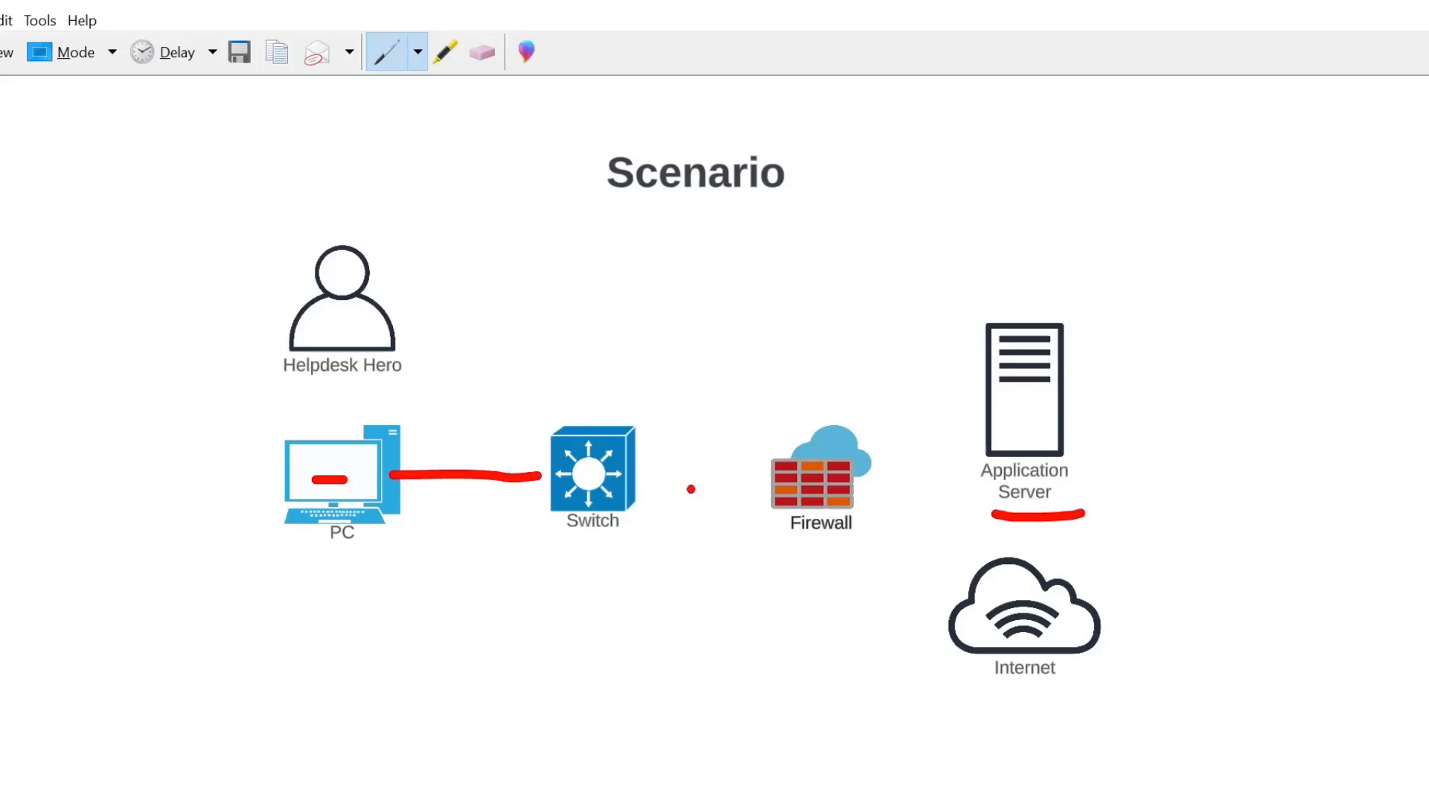
{"action": "left_click_drag", "start_coordinate": [632, 484], "coordinate": [773, 490]}
{"action": "mouse_move", "coordinate": [860, 506]}
{"action": "left_mouse_down"}
{"action": "mouse_move", "coordinate": [963, 580]}
{"action": "mouse_move", "coordinate": [1018, 538]}
{"action": "mouse_move", "coordinate": [1017, 521]}
{"action": "left_mouse_up"}
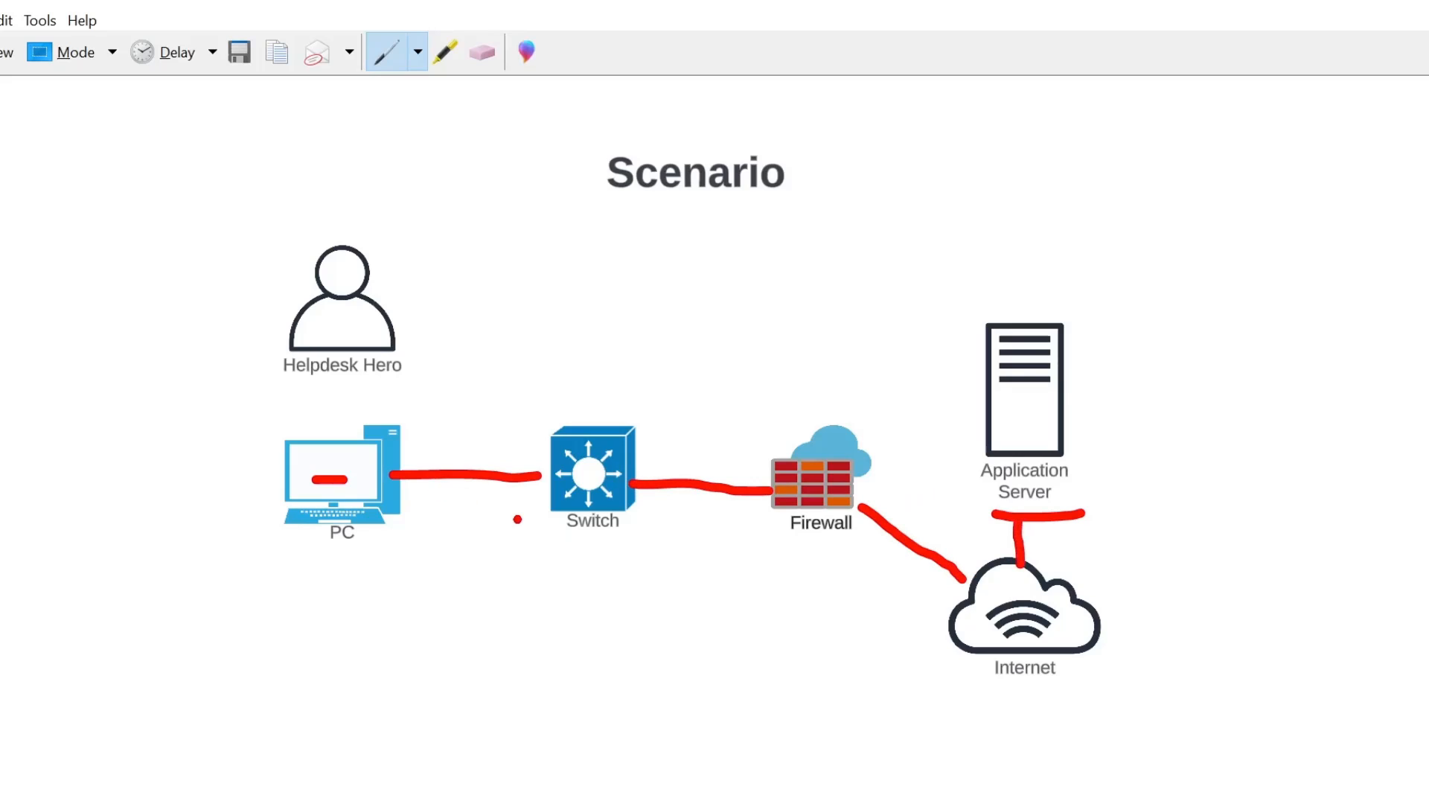